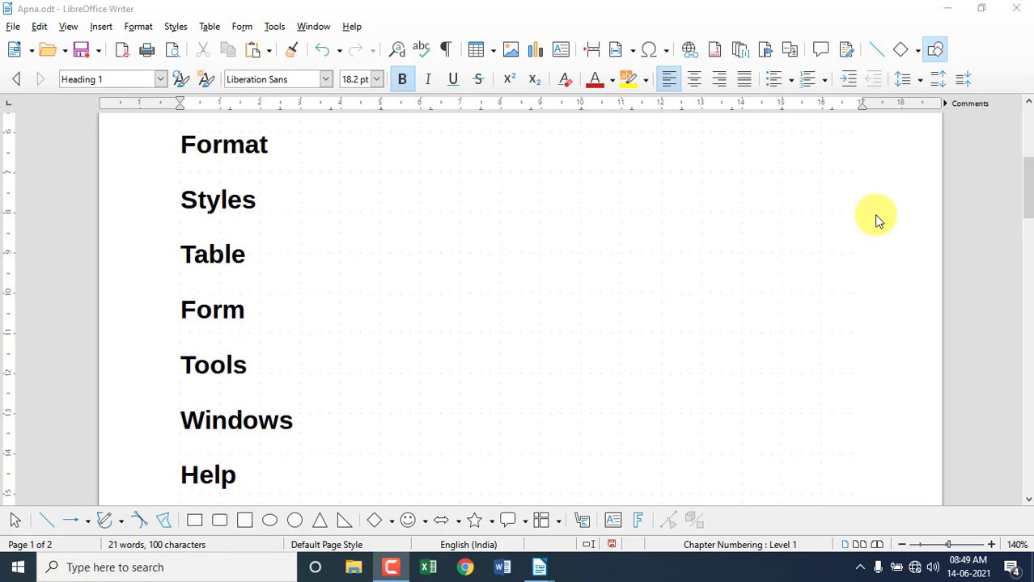
- Look through the document in the normal page view, from the headings on page 1 to the table on page 2
left_click(68, 27)
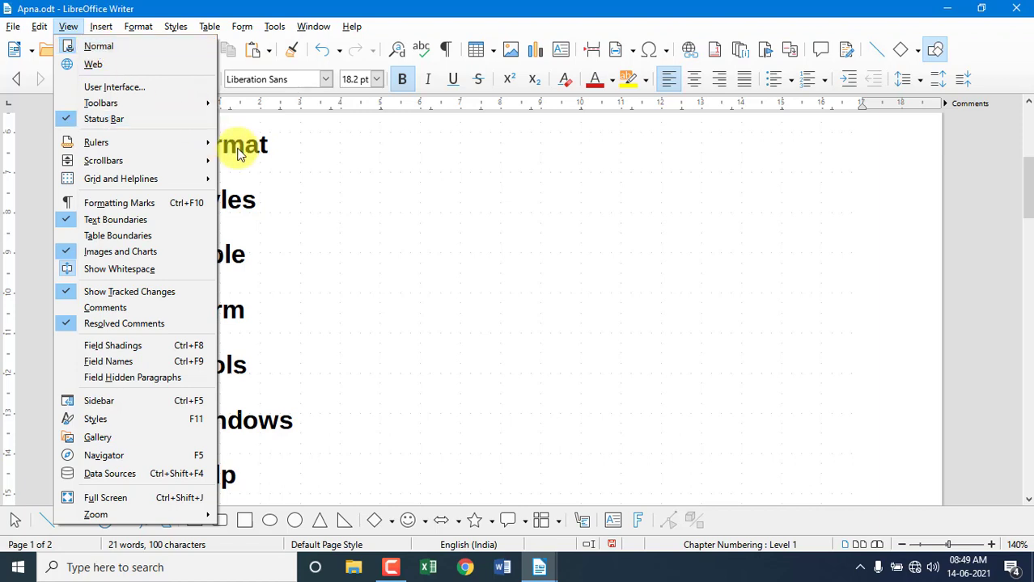
left_click(316, 196)
scroll(316, 196, "up", 3)
scroll(316, 197, "up", 2)
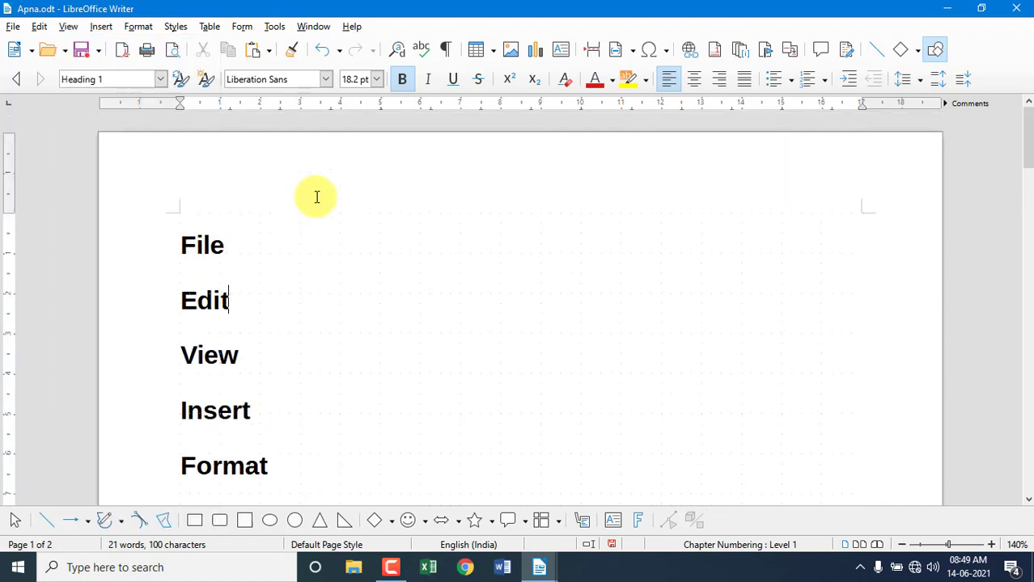
scroll(755, 387, "down", 1)
scroll(755, 386, "down", 15)
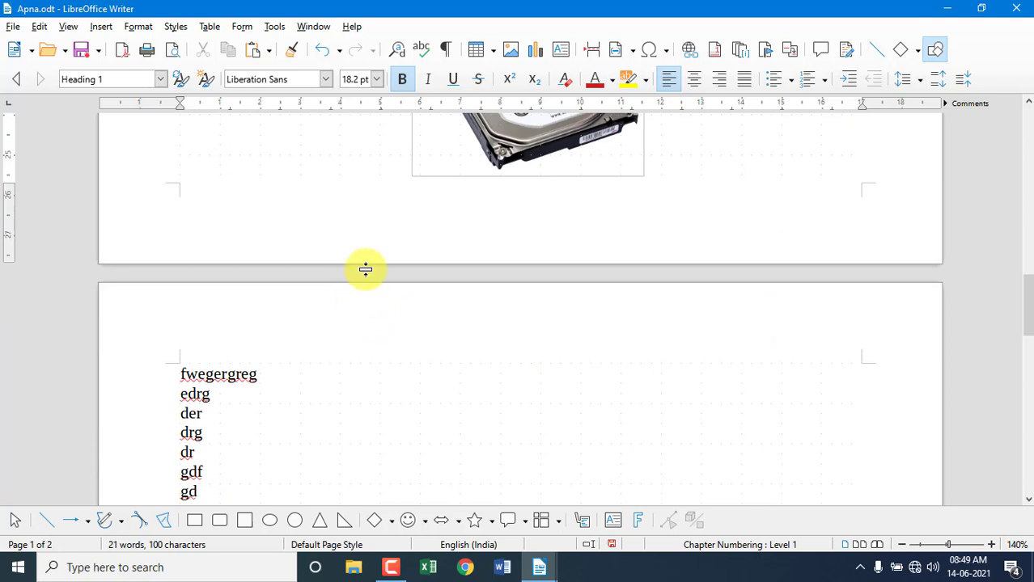
scroll(374, 371, "down", 4)
scroll(373, 375, "down", 4)
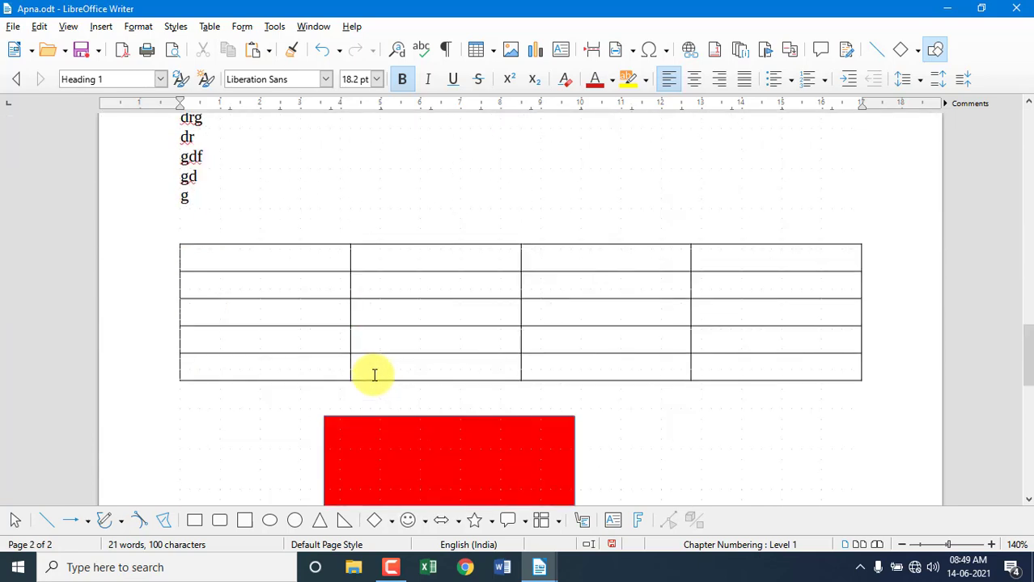
- Display the document in Web view and look through its headings, picture, text and table
left_click(69, 27)
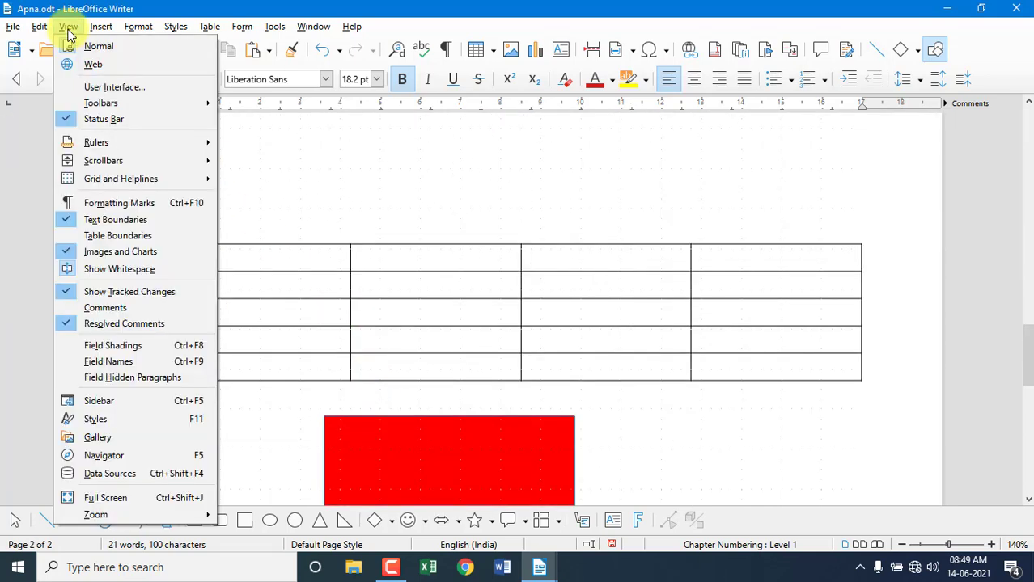
left_click(92, 67)
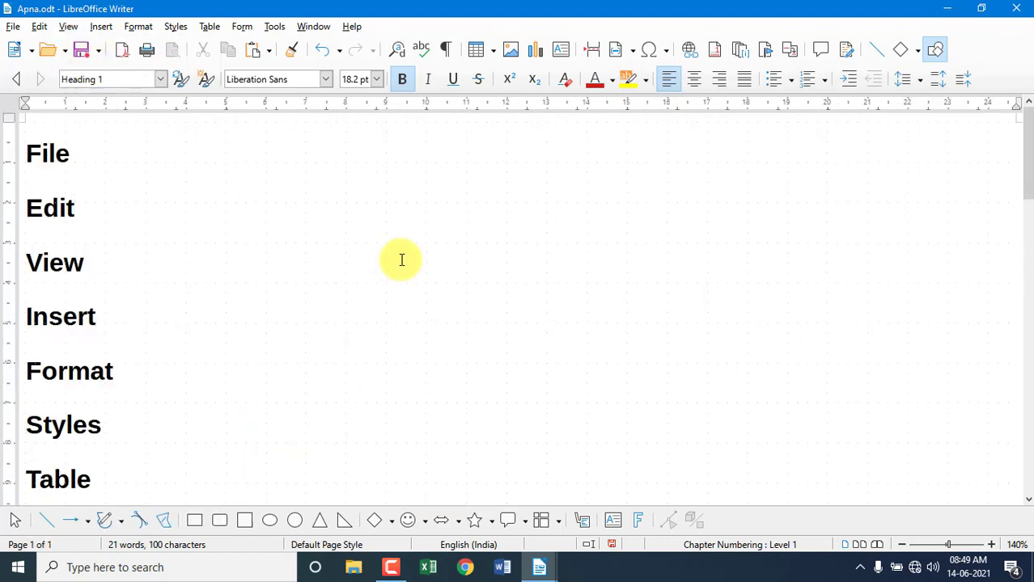
scroll(401, 260, "down", 20)
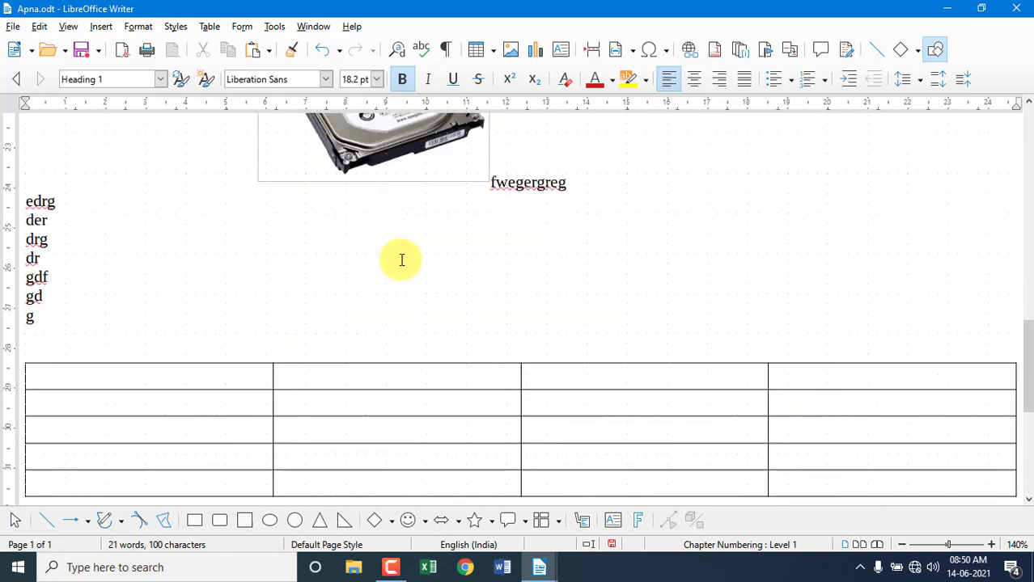
scroll(401, 260, "down", 3)
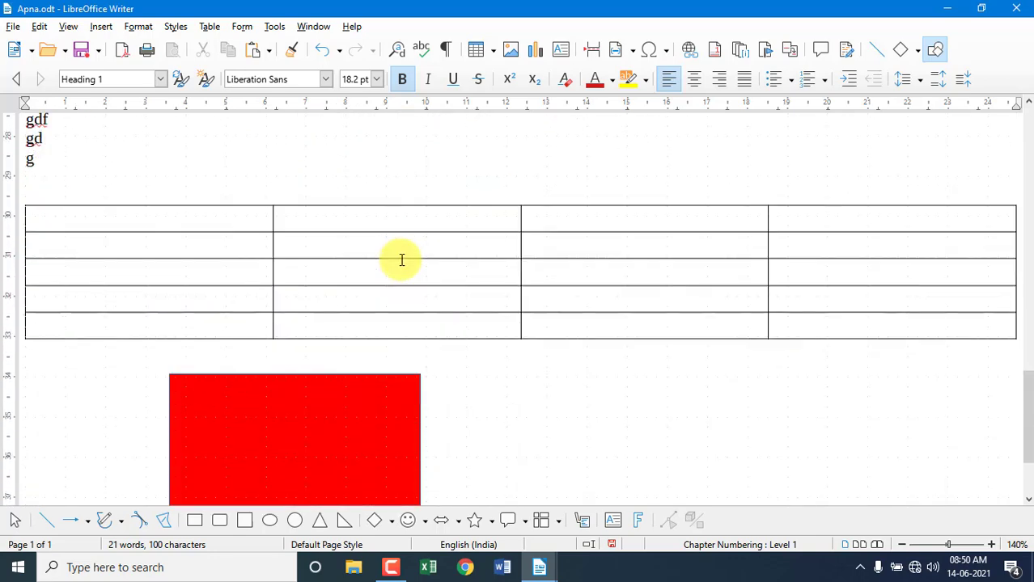
scroll(266, 169, "up", 4)
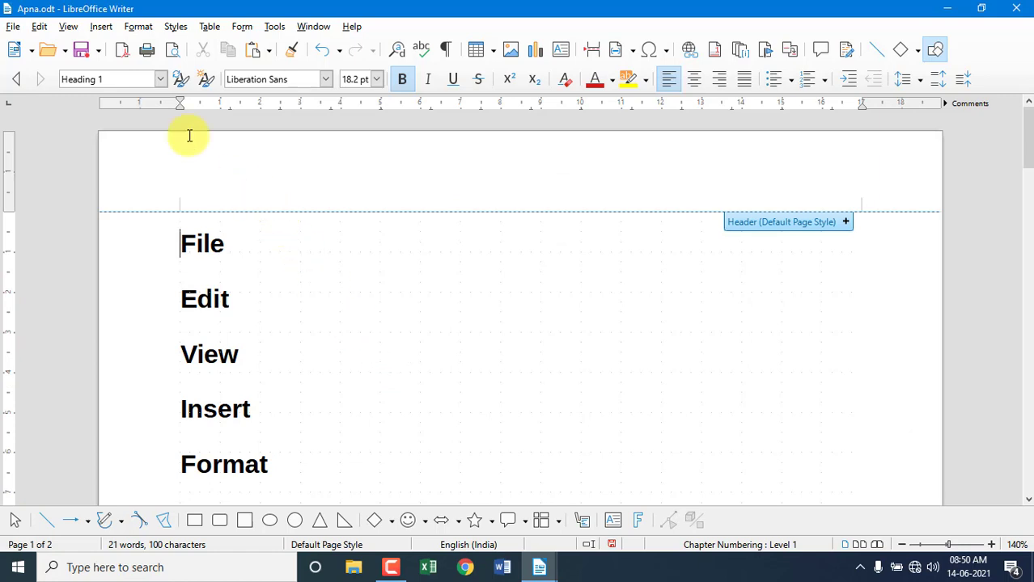
- Open the user interface selection and apply the Tabbed variant to all modules
left_click(68, 28)
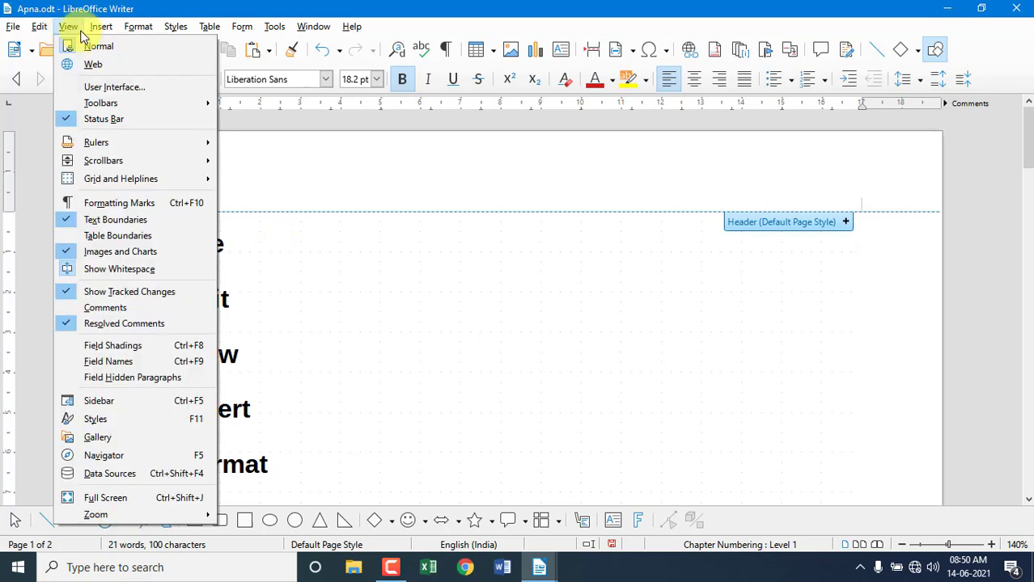
left_click(132, 88)
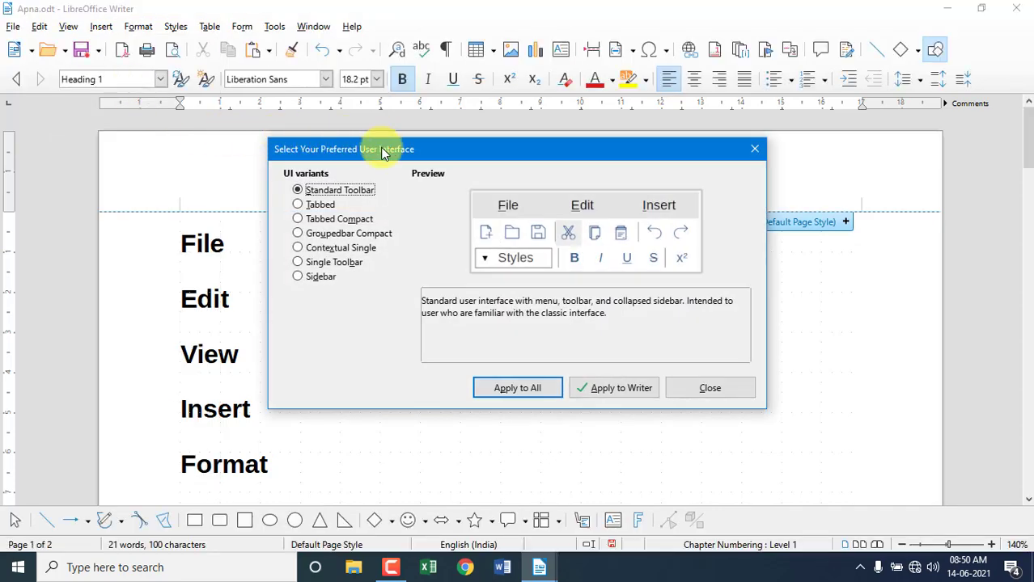
left_click_drag(383, 154, 478, 163)
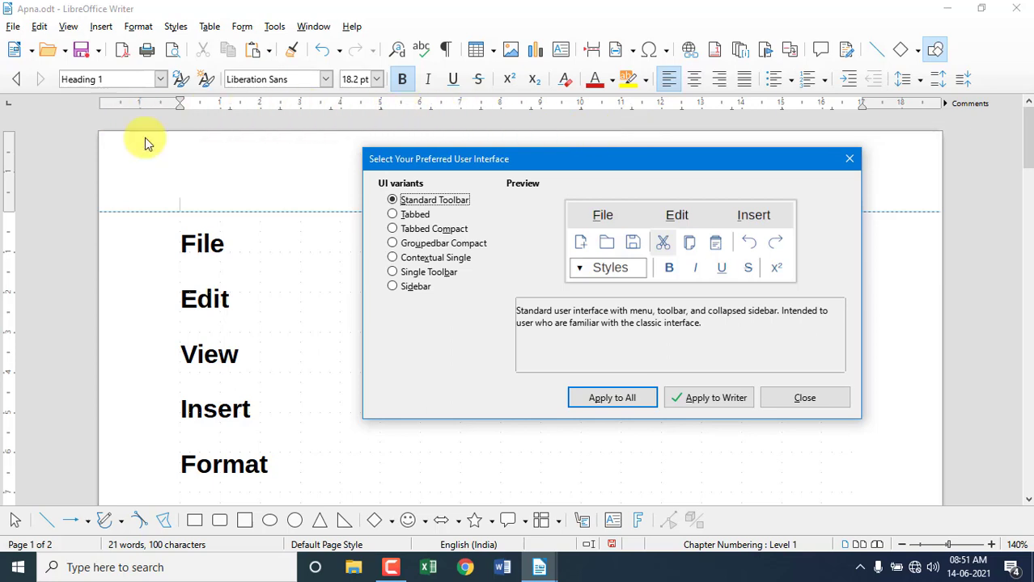
left_click(414, 217)
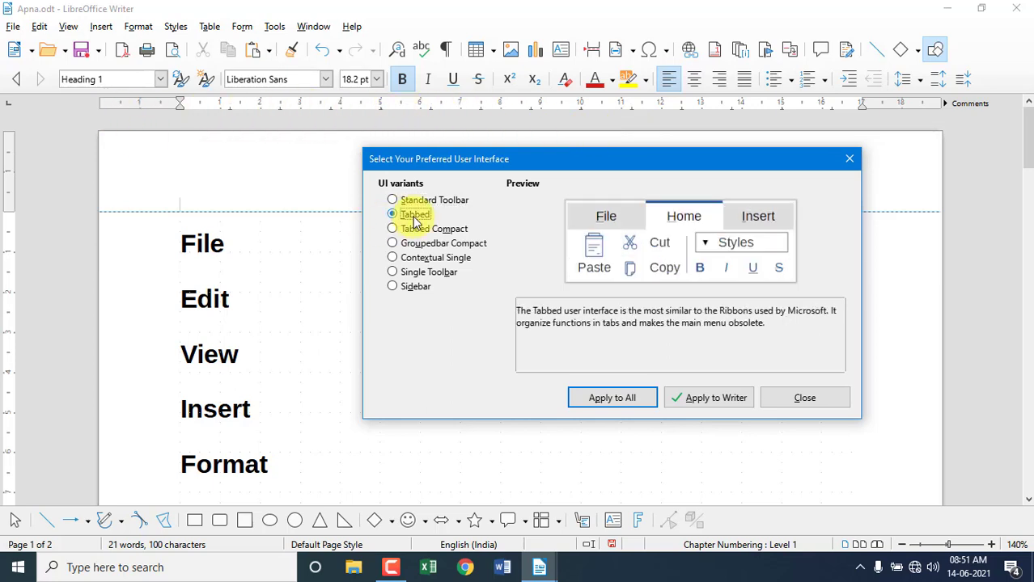
left_click(619, 401)
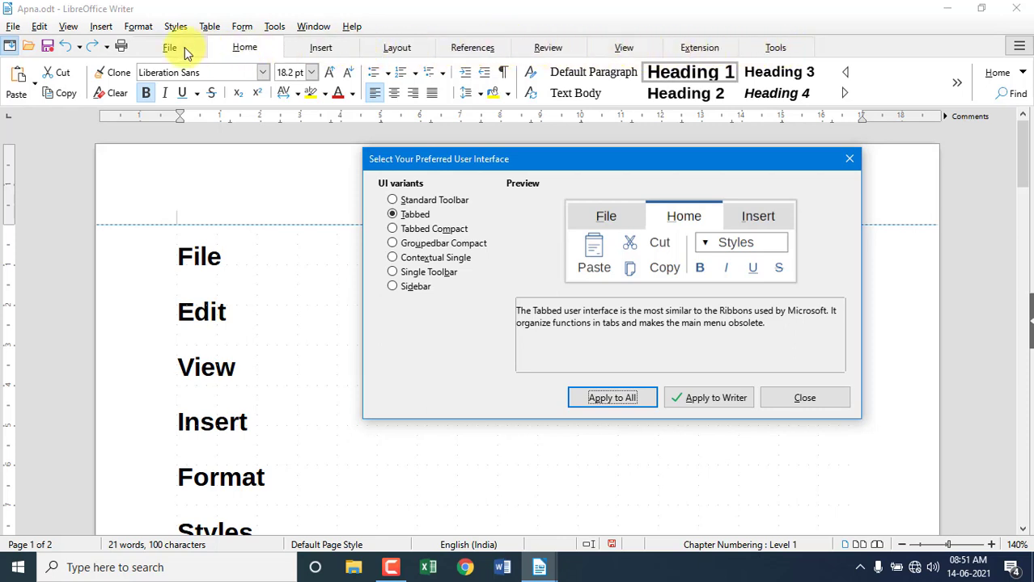
- Apply the Tabbed Compact interface variant to all modules, followed by the Groupedbar Compact variant
left_click(426, 232)
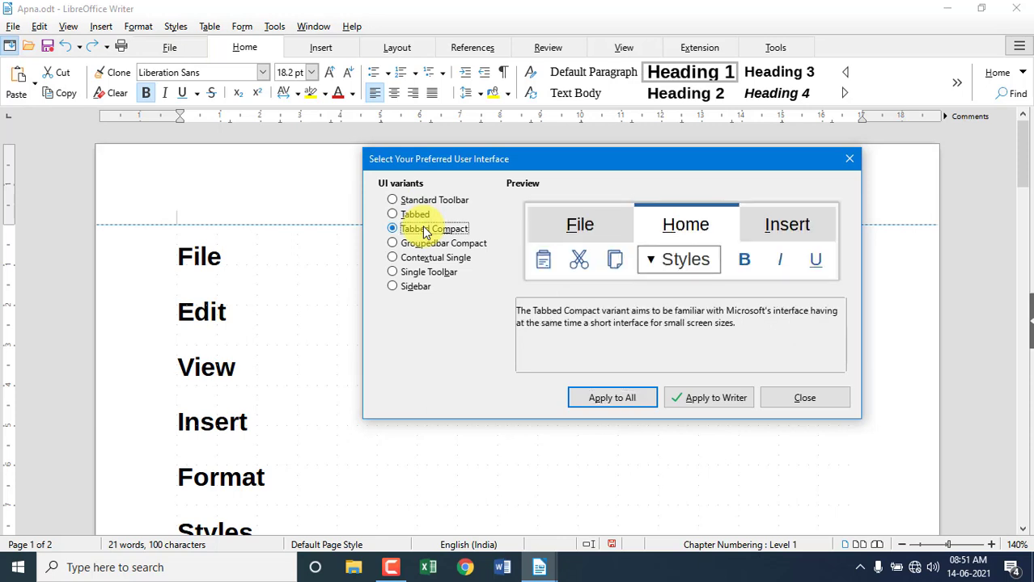
left_click(601, 400)
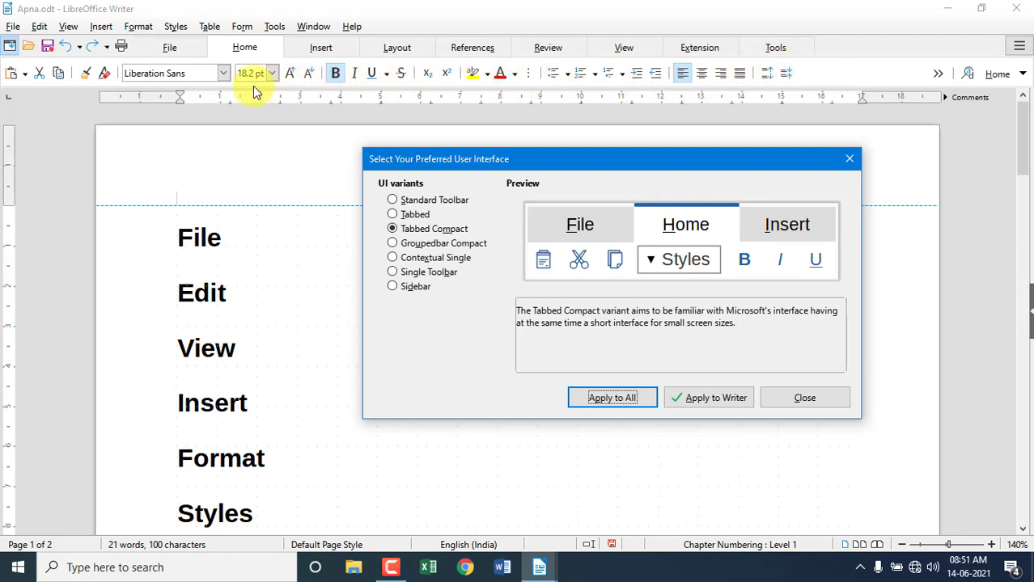
left_click(431, 246)
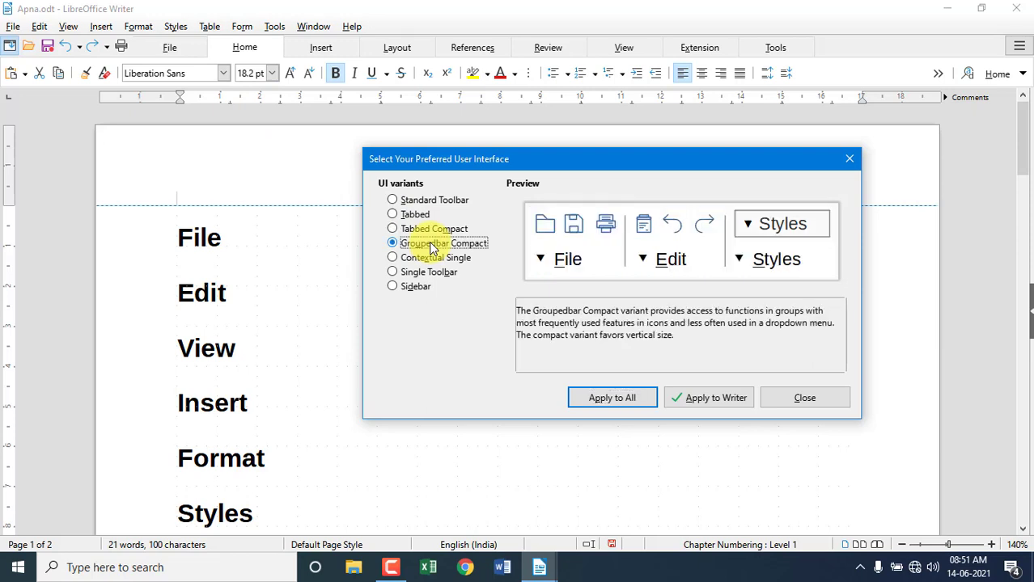
left_click(601, 402)
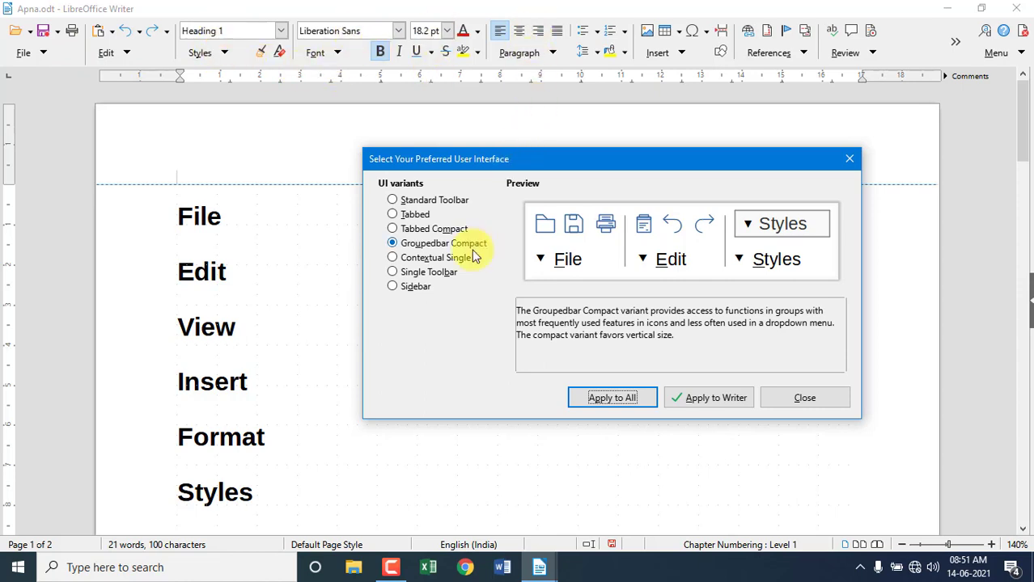
- Apply the Contextual Single interface variant to all modules, followed by the Single Toolbar variant
left_click(430, 259)
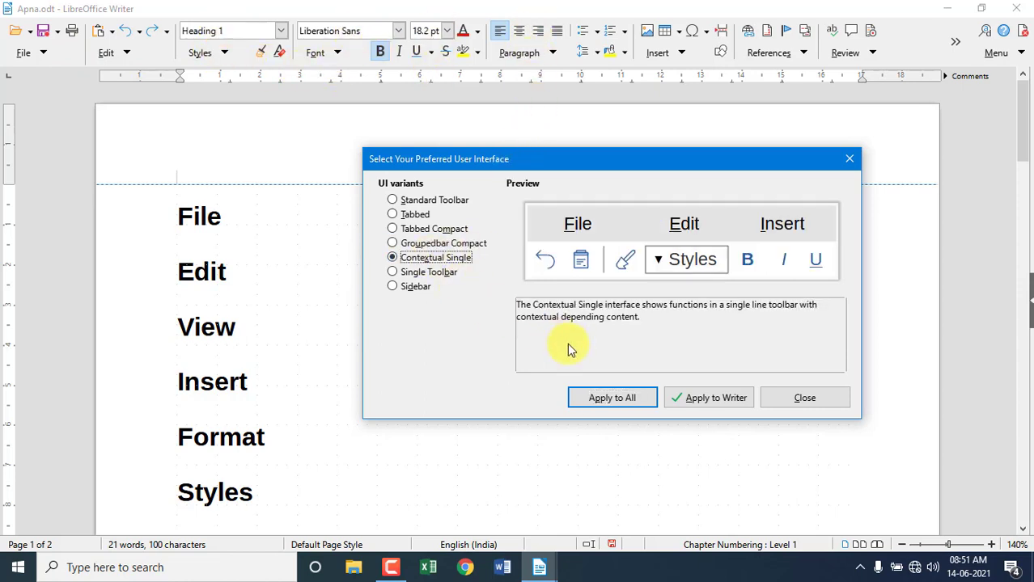
left_click(619, 407)
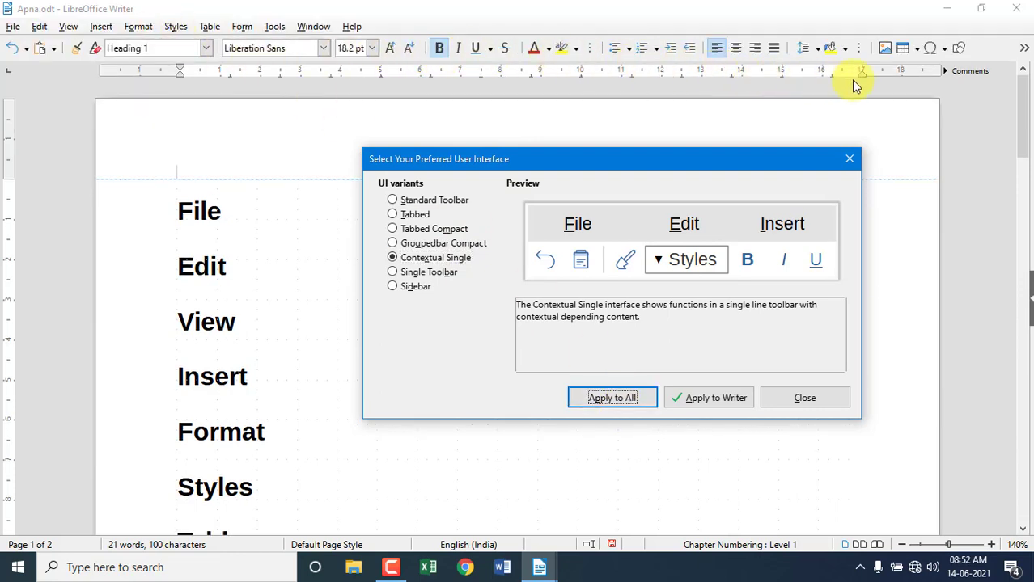
left_click(437, 272)
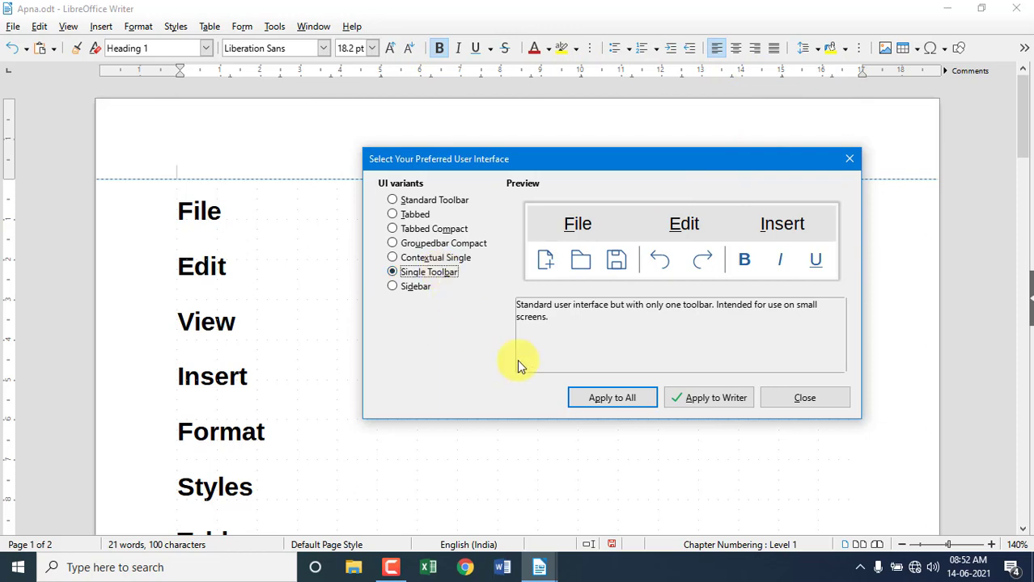
left_click(600, 398)
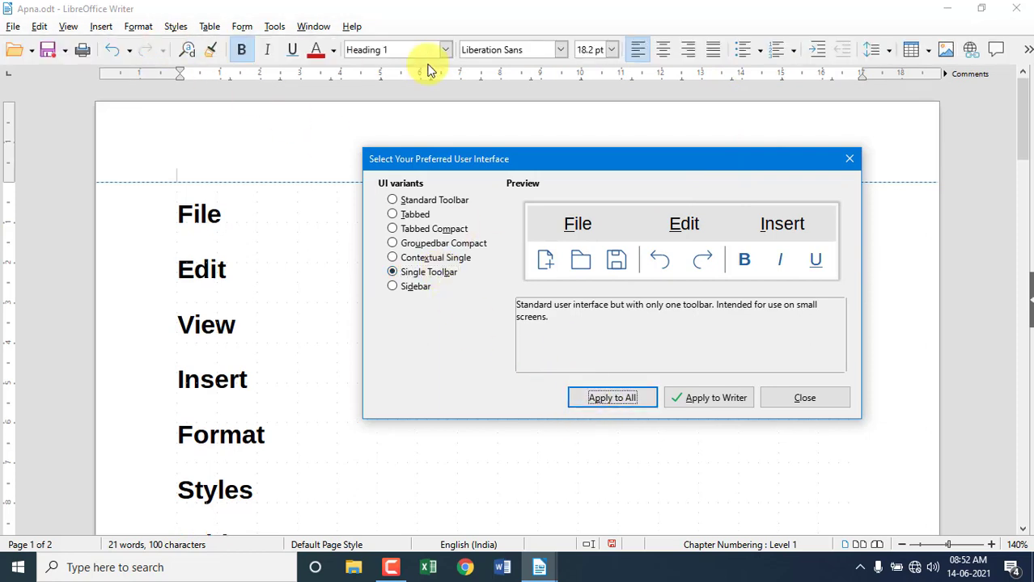
- Try the Sidebar interface variant for all modules, switch all modules back to Standard Toolbar and close the interface selection
left_click(414, 289)
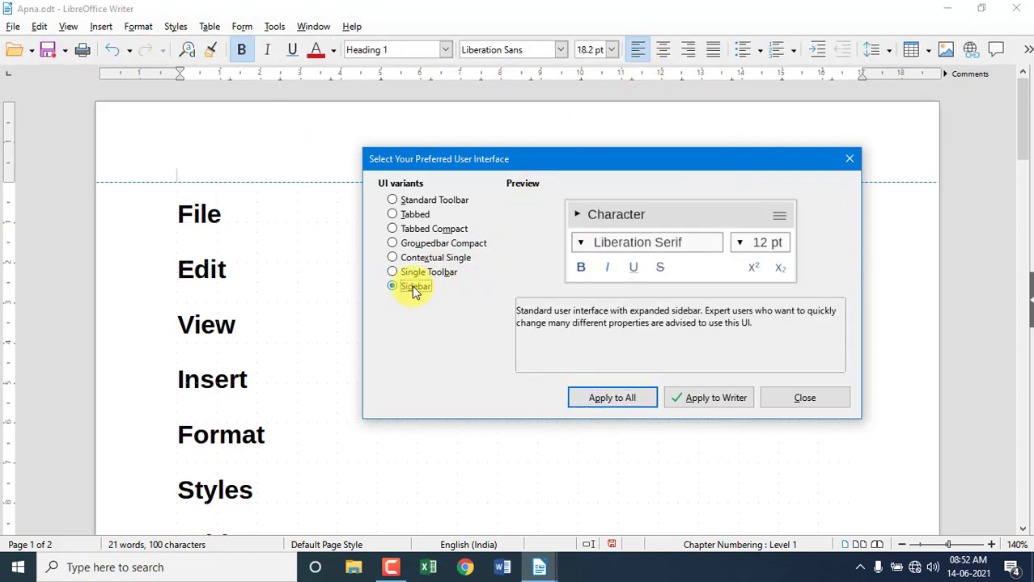
left_click(608, 401)
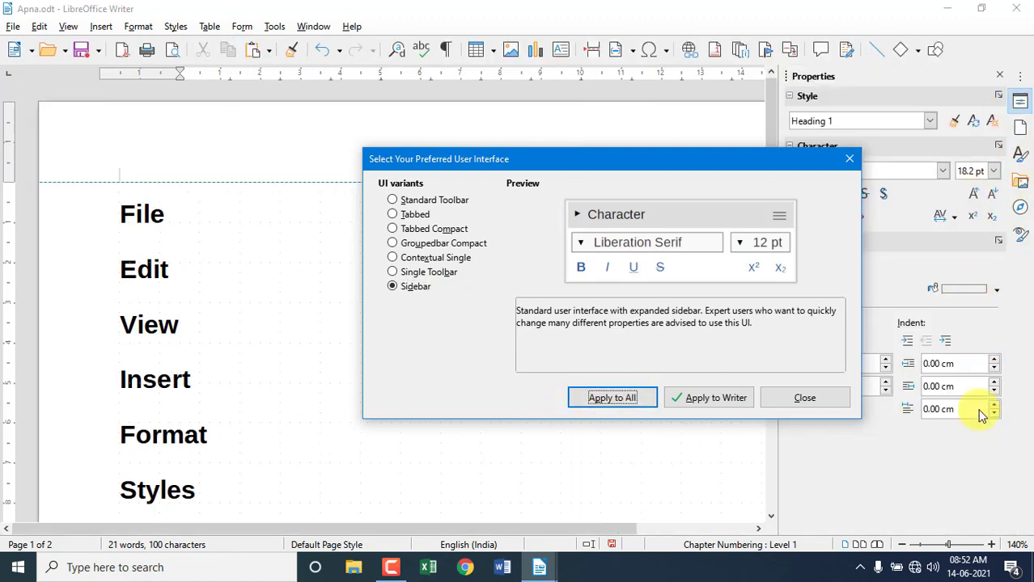
left_click(447, 202)
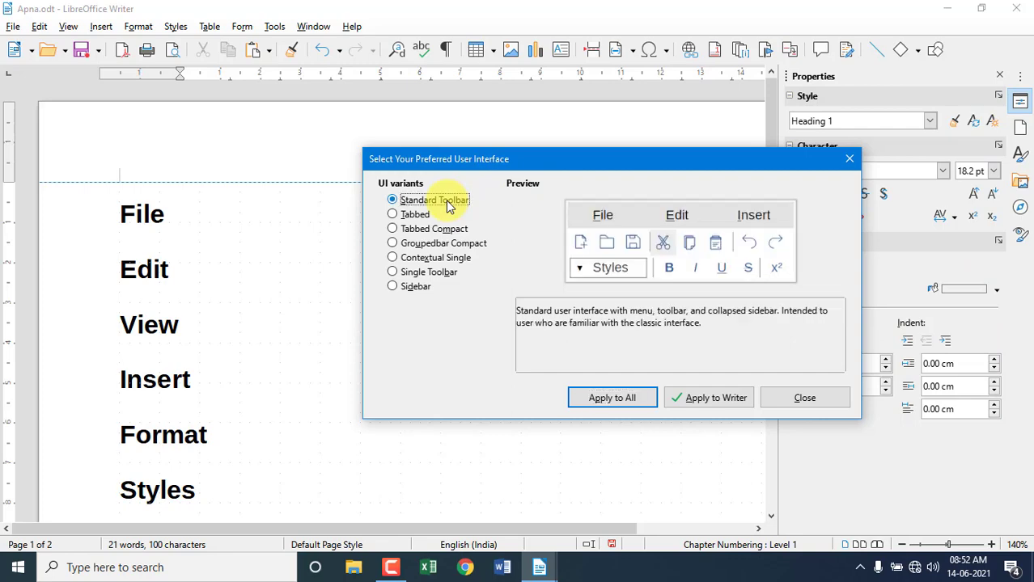
left_click(606, 399)
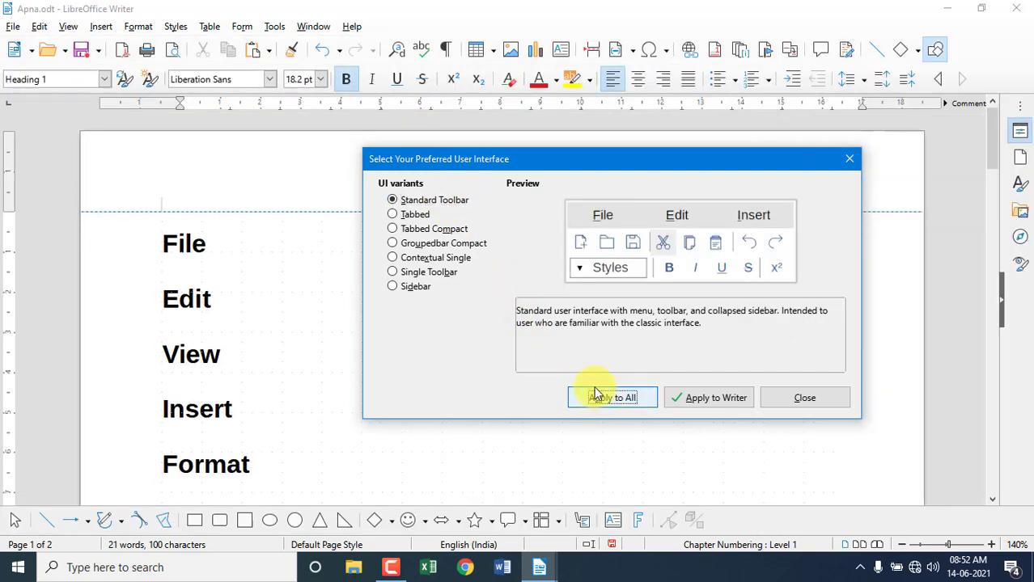
left_click(845, 165)
- Review the available toolbars and hide the Formatting toolbar
left_click(68, 26)
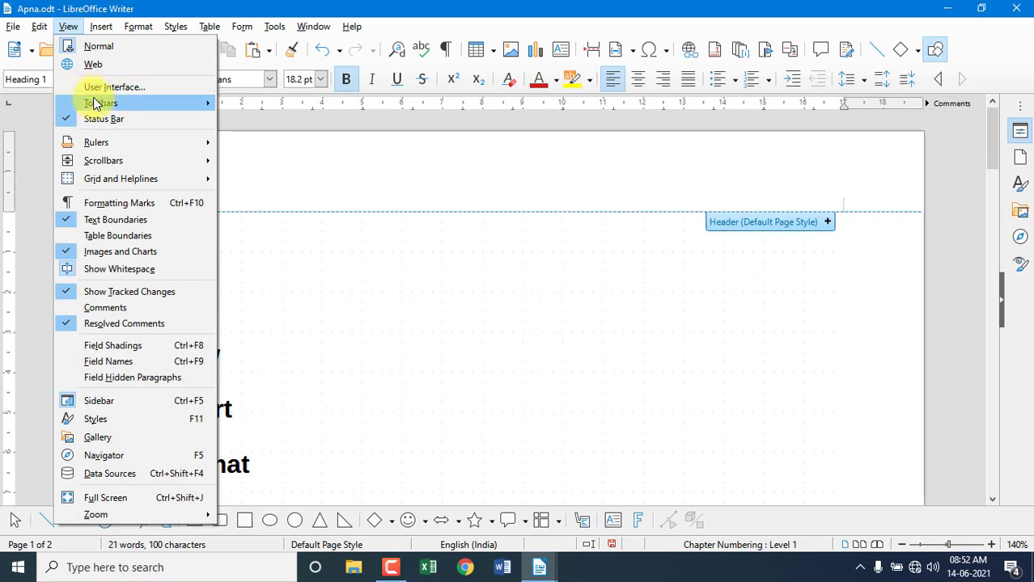
mouse_move(95, 105)
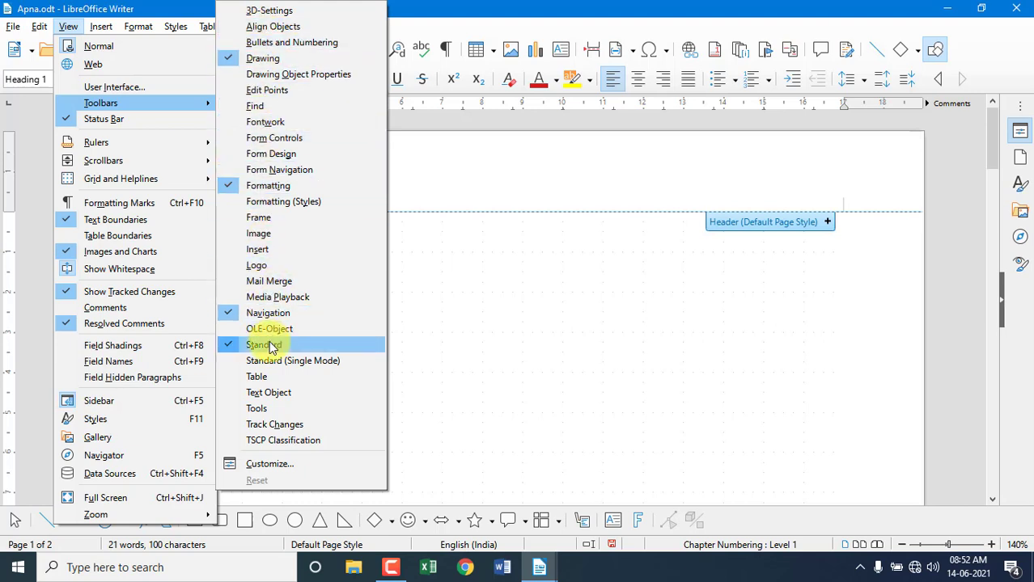
left_click(485, 270)
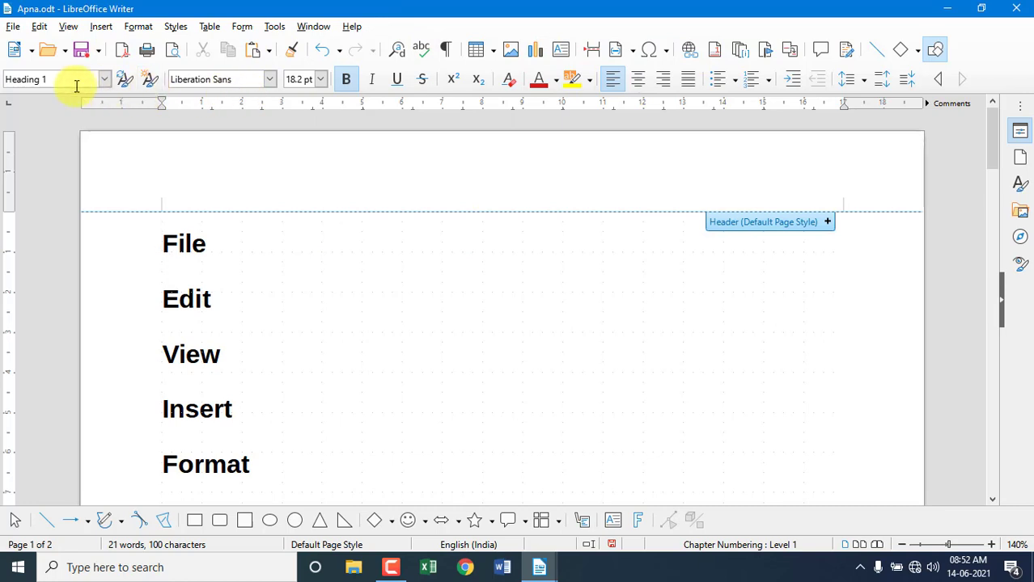
left_click(66, 28)
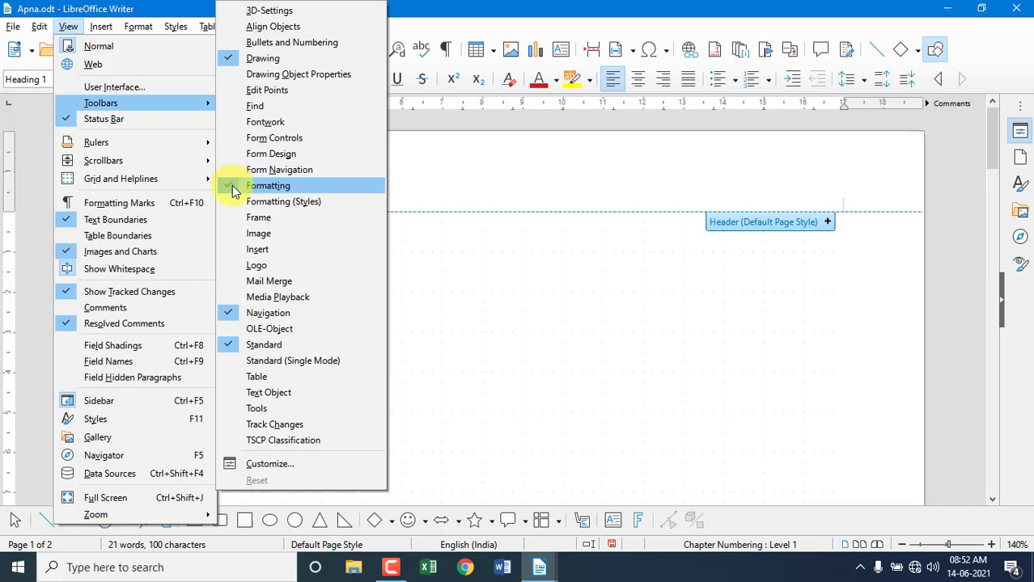
left_click(267, 186)
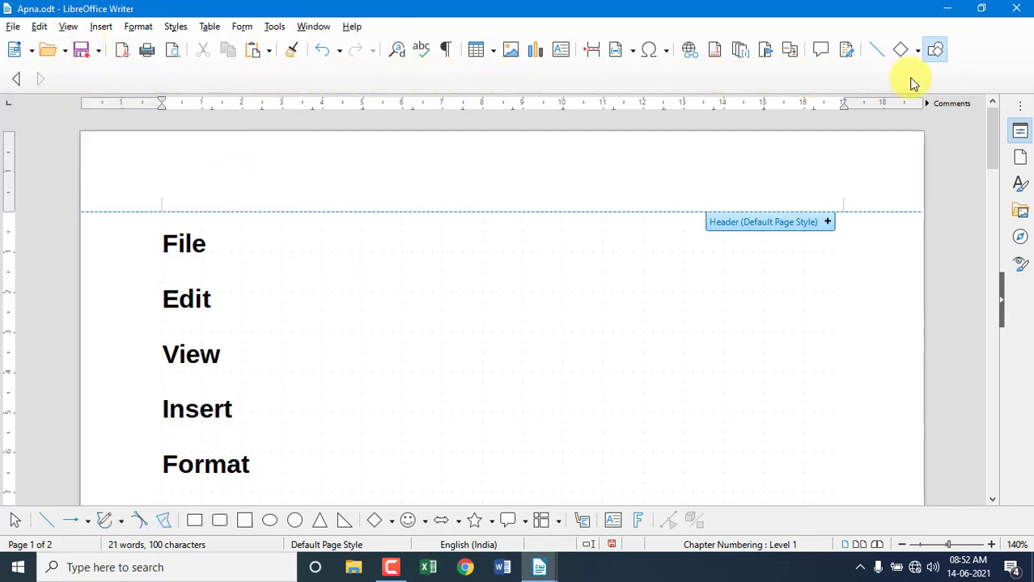
- Show the Formatting toolbar again
left_click(70, 26)
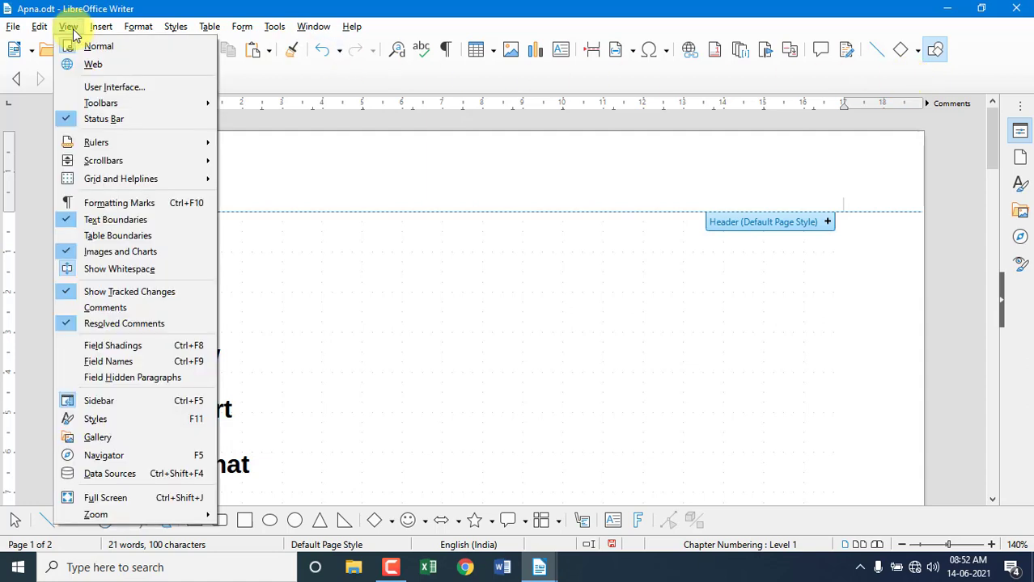
mouse_move(157, 106)
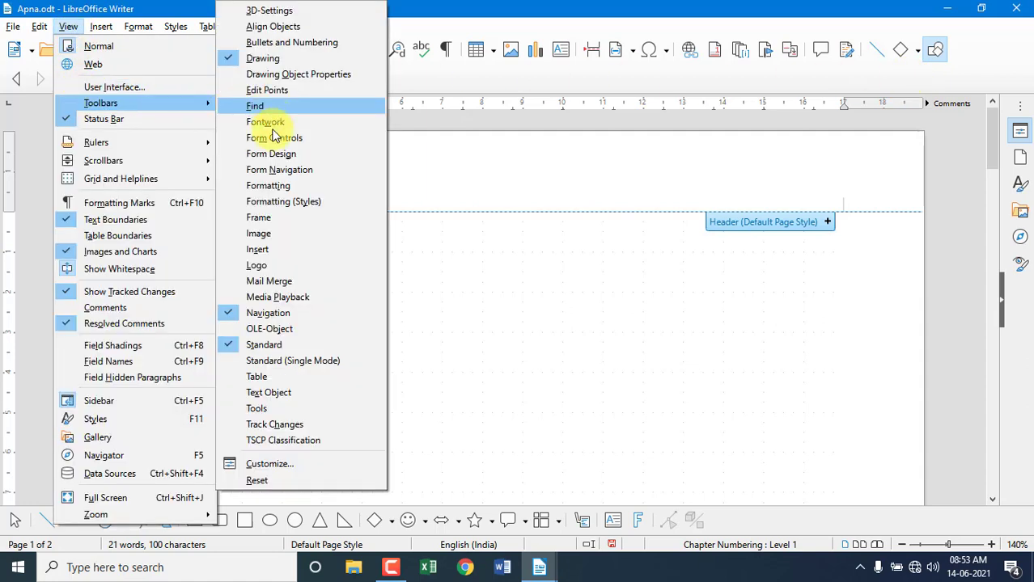
left_click(268, 185)
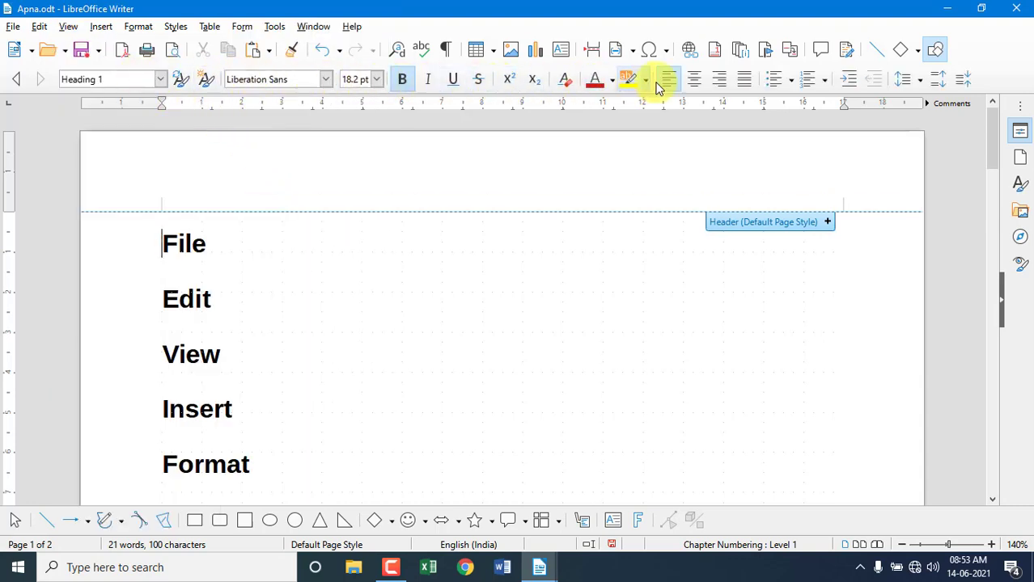
- Review the list of available toolbars
left_click(67, 26)
mouse_move(145, 103)
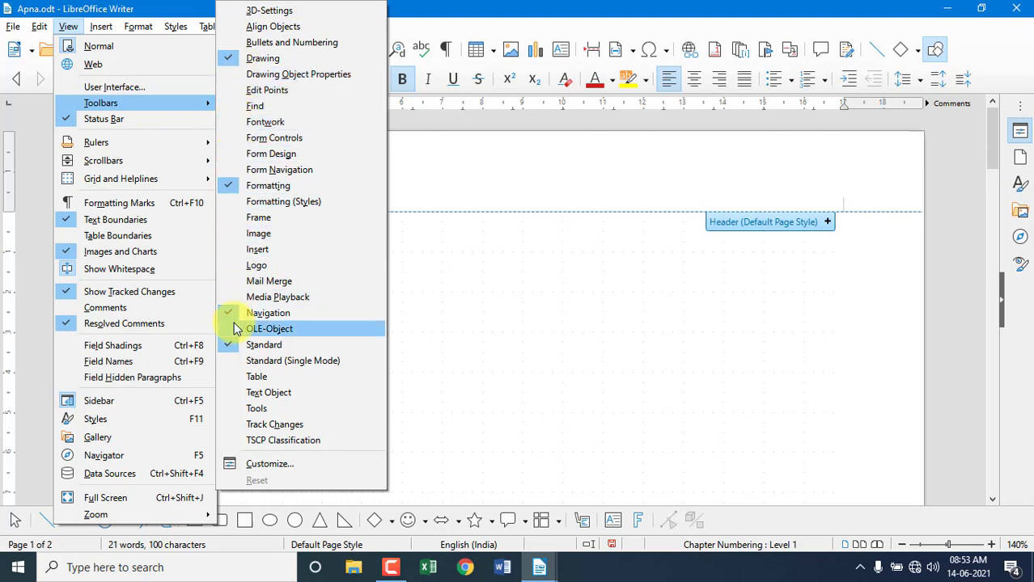
left_click(232, 364)
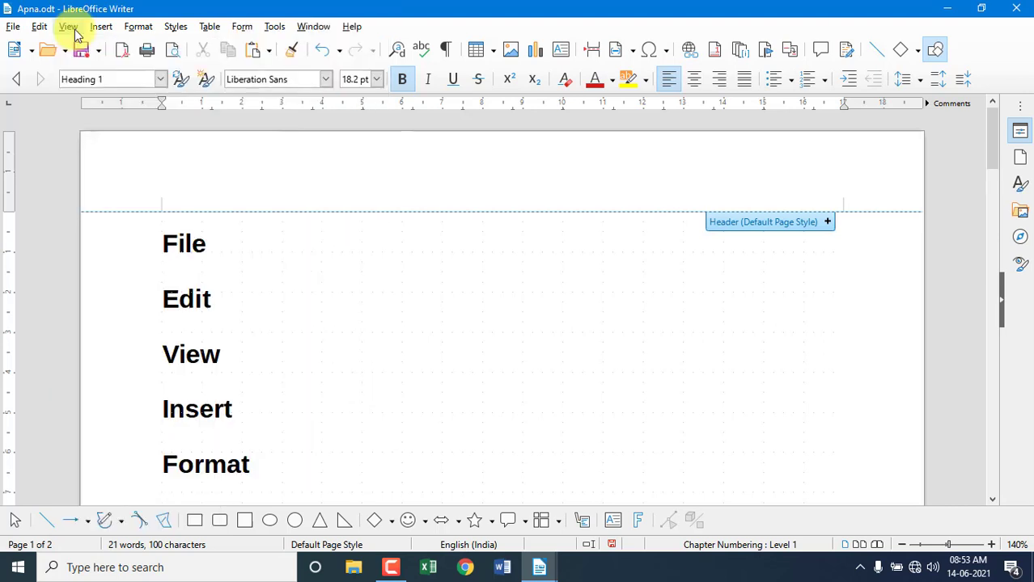
- Hide the status bar, and show it again
left_click(68, 26)
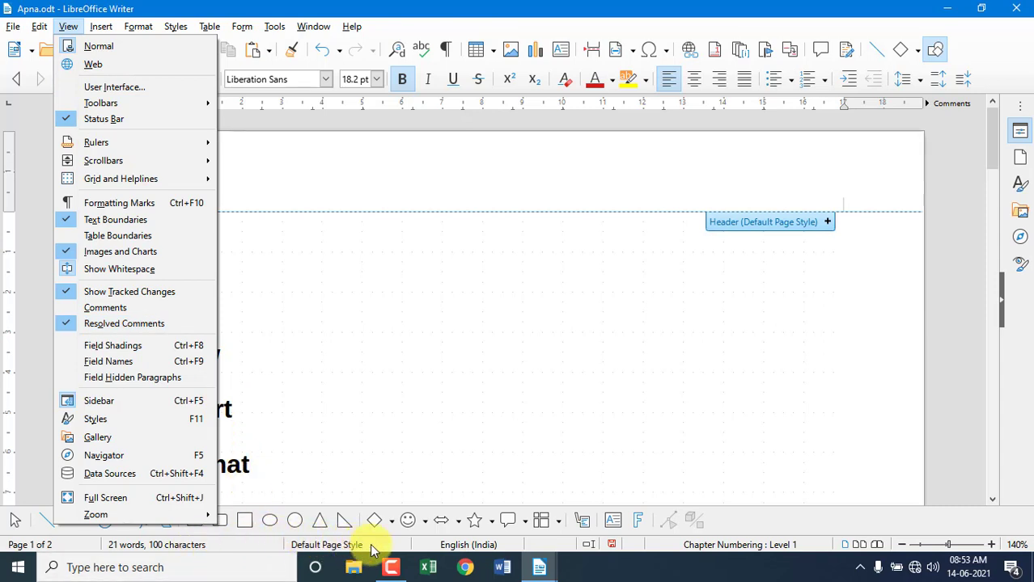
left_click(101, 119)
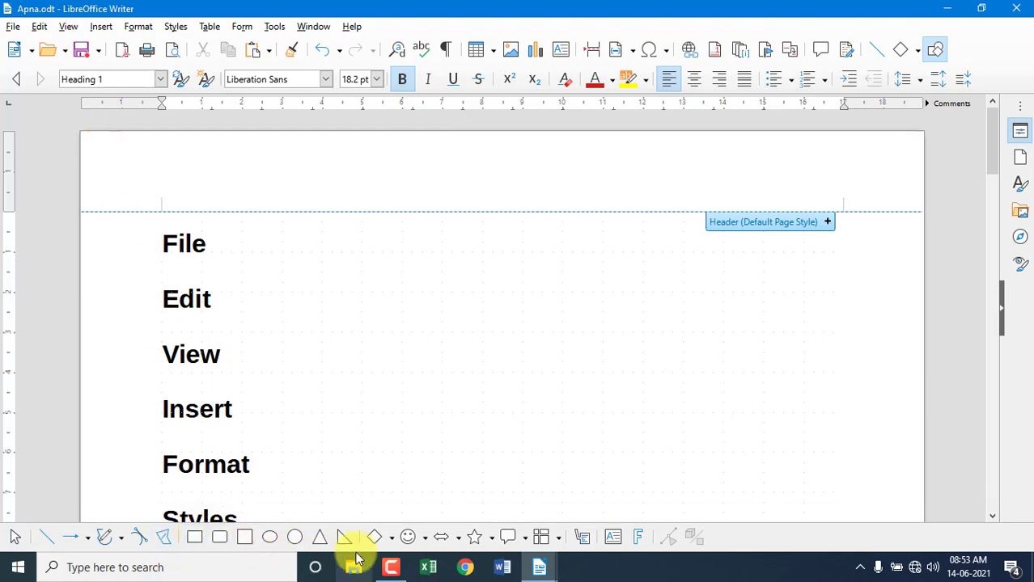
left_click(68, 27)
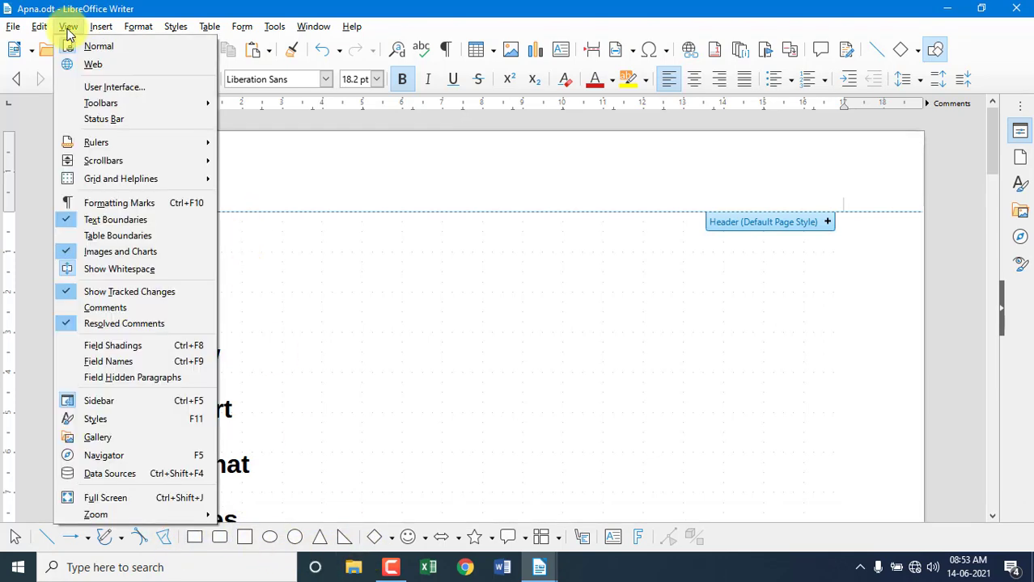
left_click(101, 119)
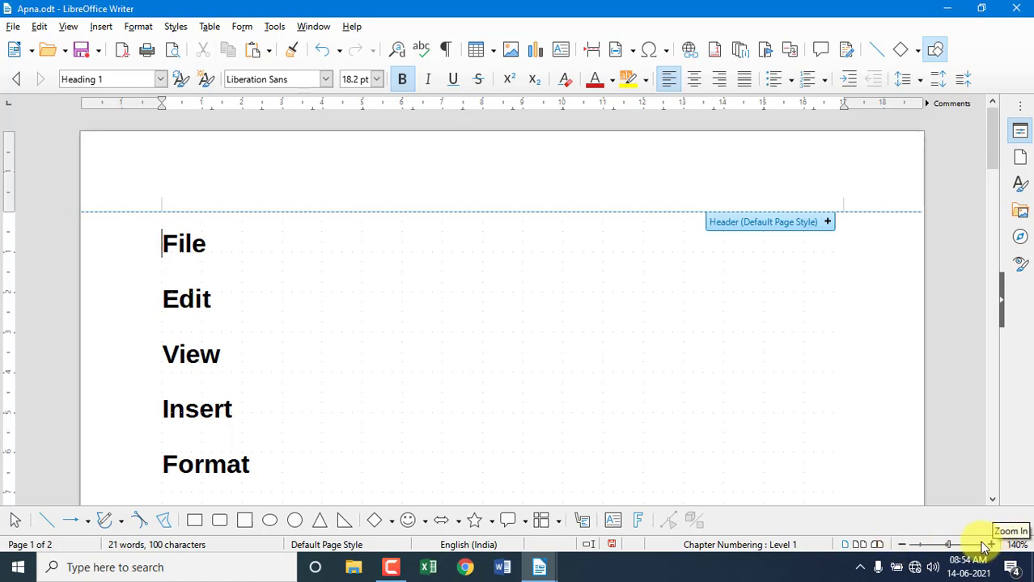
- Hide both rulers around the page, and show them again
left_click(69, 27)
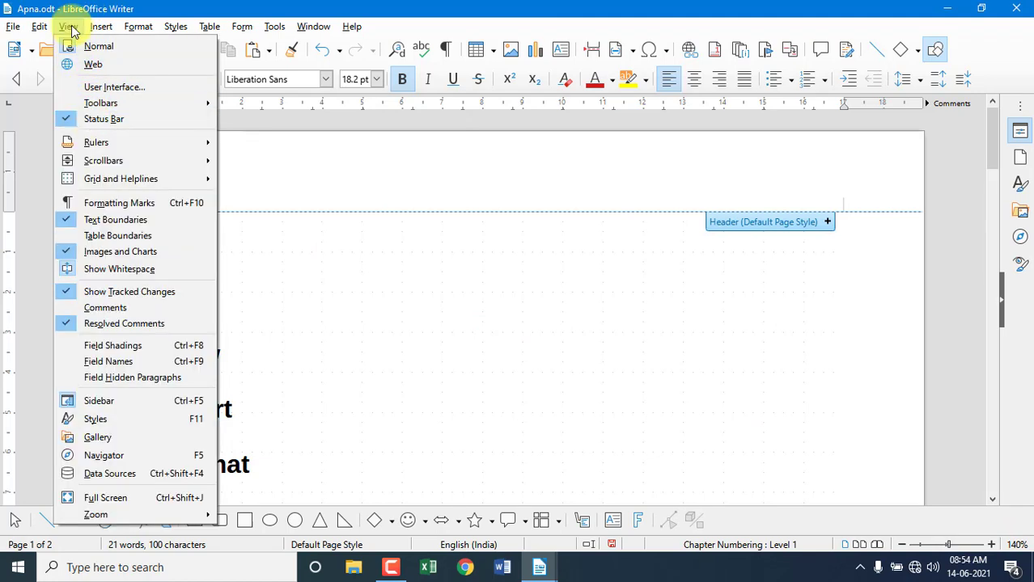
mouse_move(111, 143)
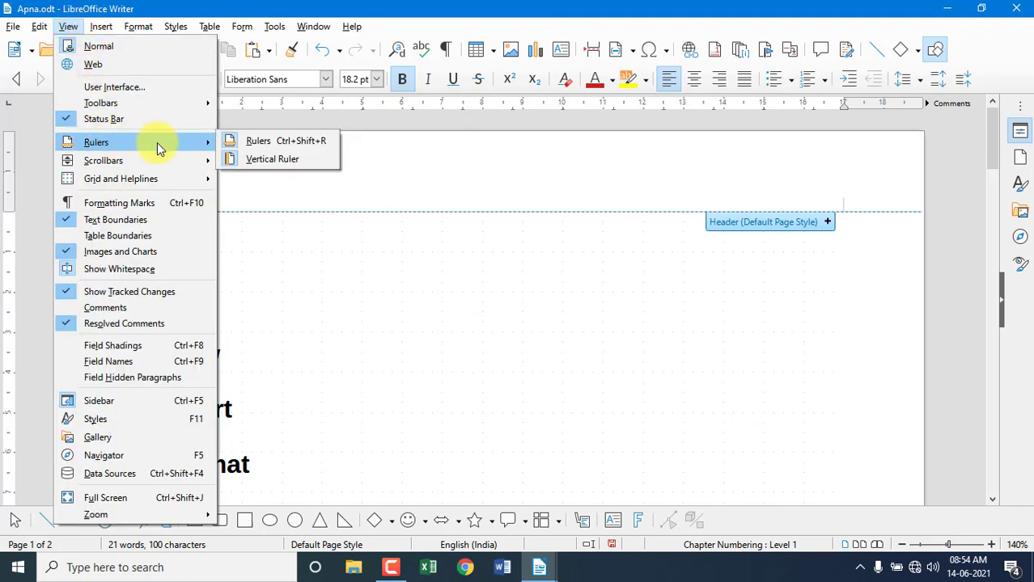
left_click(298, 148)
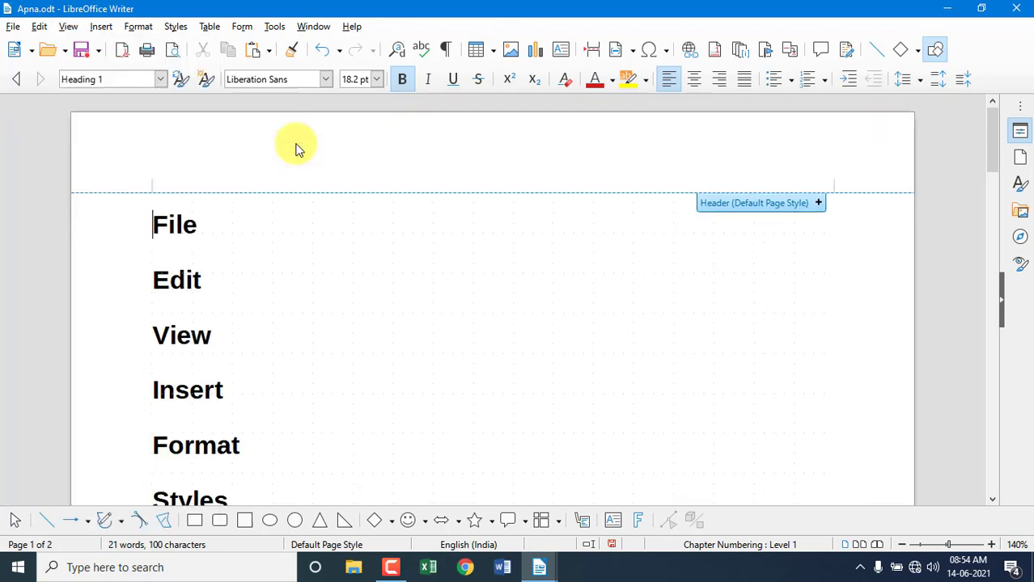
left_click(68, 26)
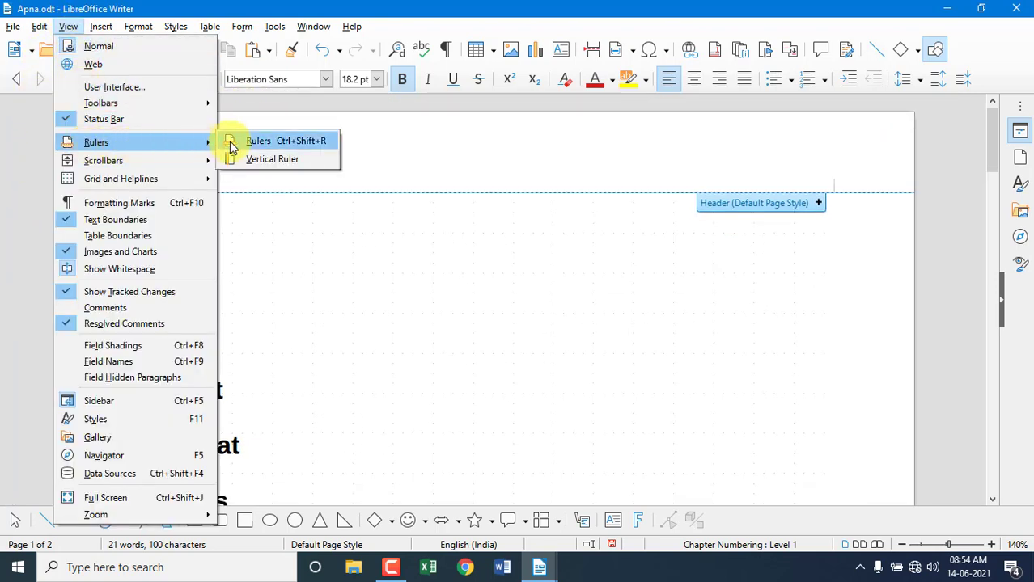
left_click(259, 144)
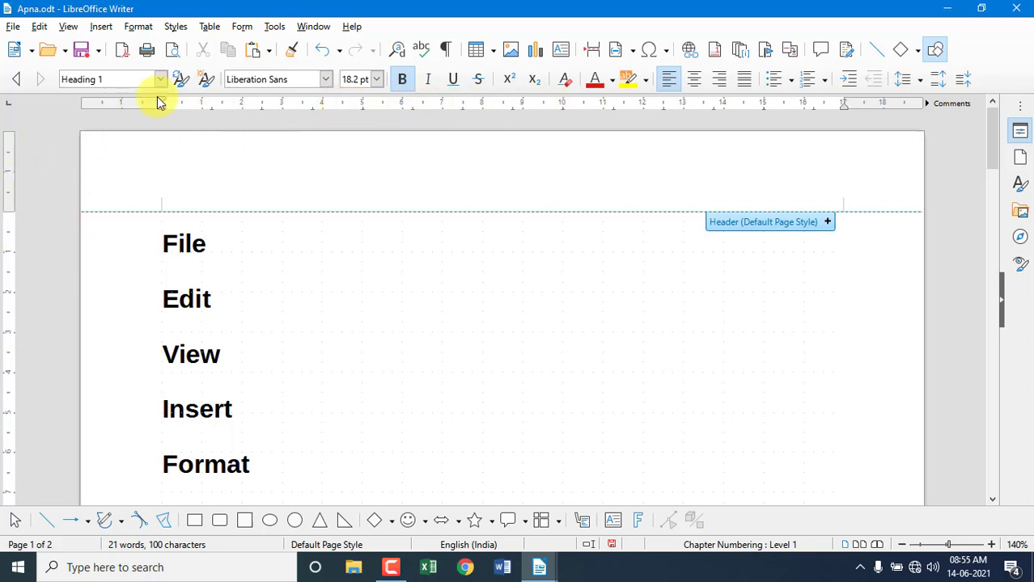
- Check the rulers along the page, then hide only the vertical ruler and show it again
mouse_move(162, 103)
left_mouse_down()
mouse_move(136, 102)
mouse_move(161, 103)
left_mouse_up()
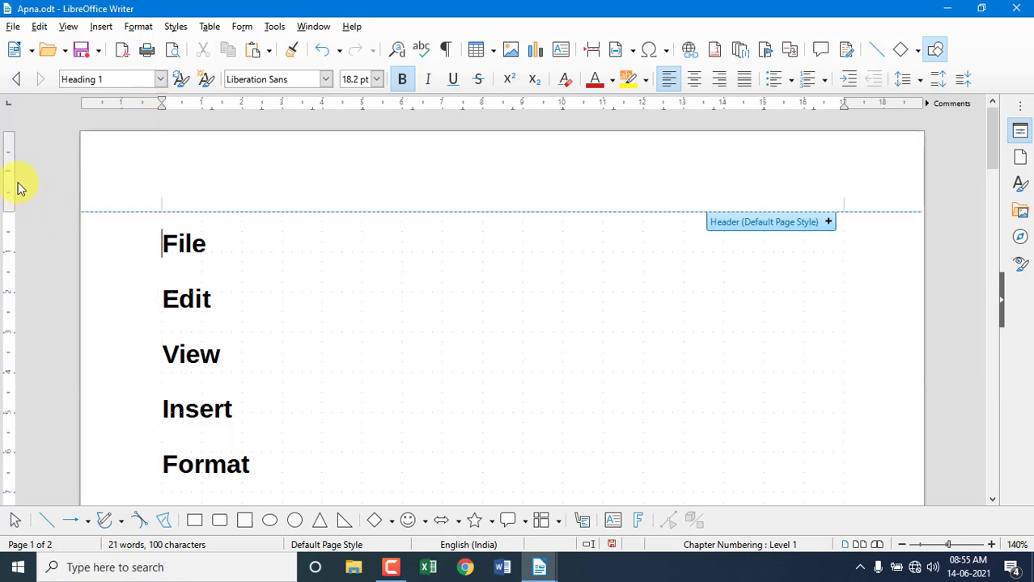
scroll(9, 392, "down", 15)
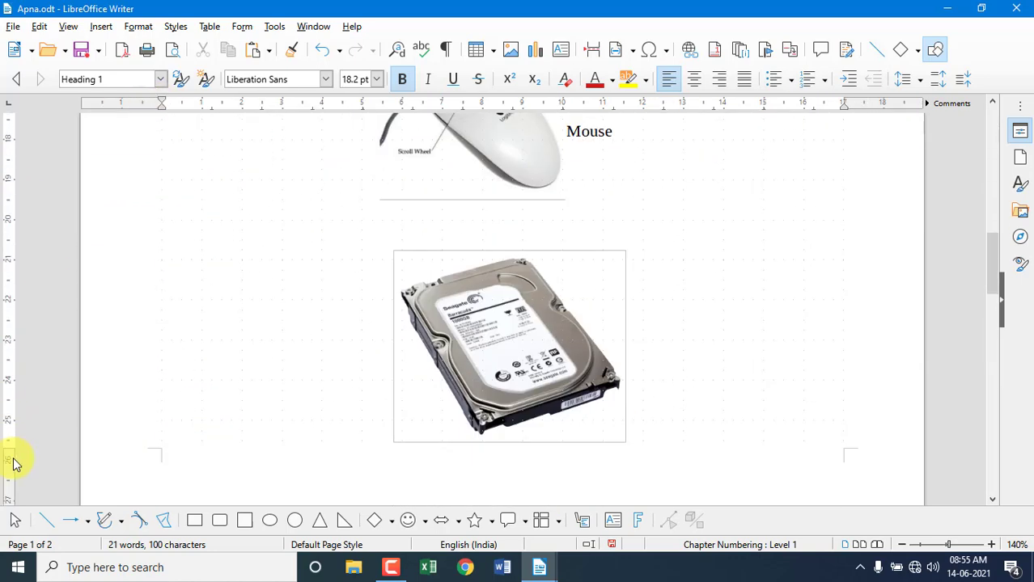
scroll(184, 228, "up", 15)
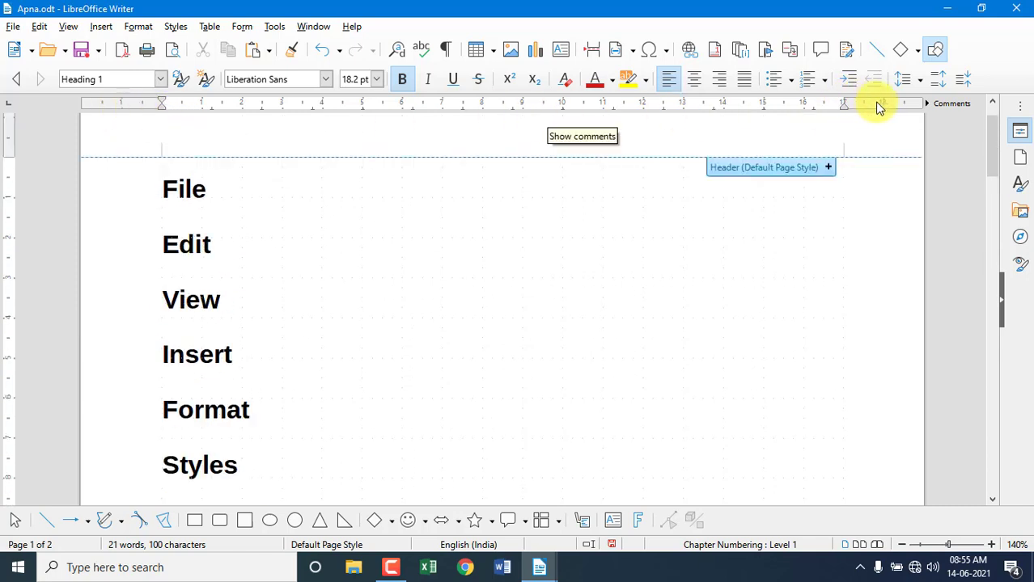
scroll(325, 337, "up", 1)
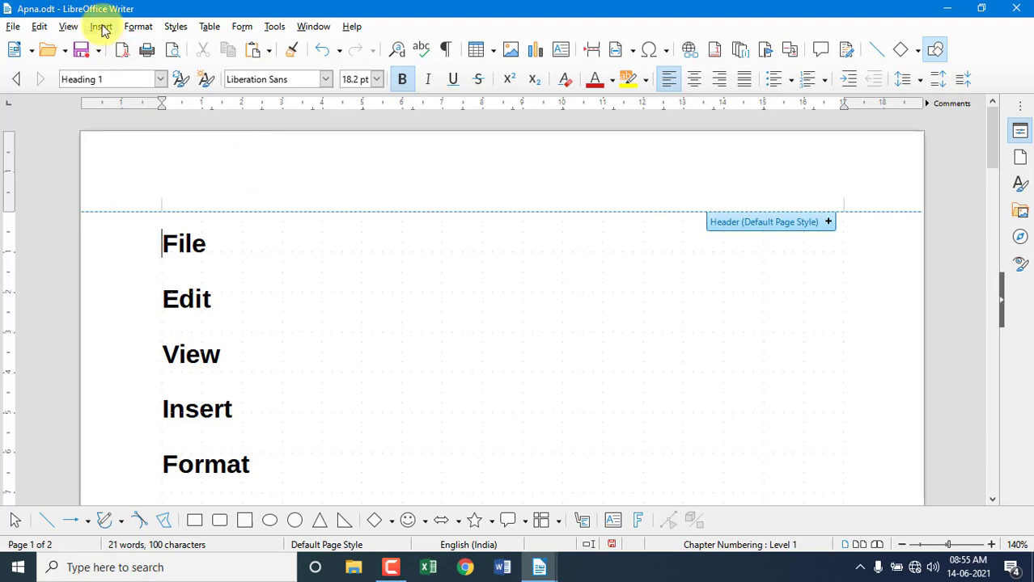
left_click(71, 27)
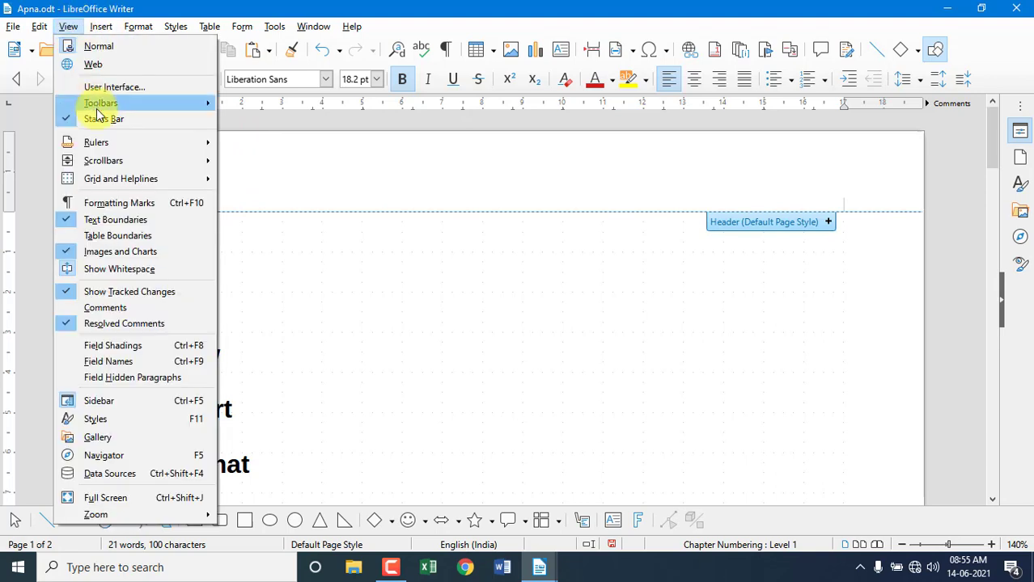
mouse_move(207, 142)
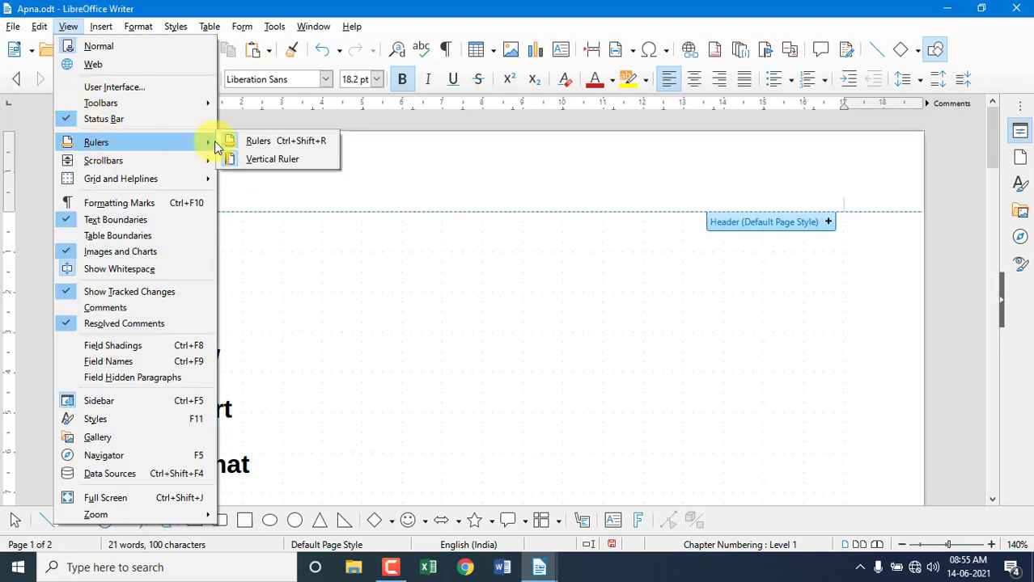
left_click(281, 159)
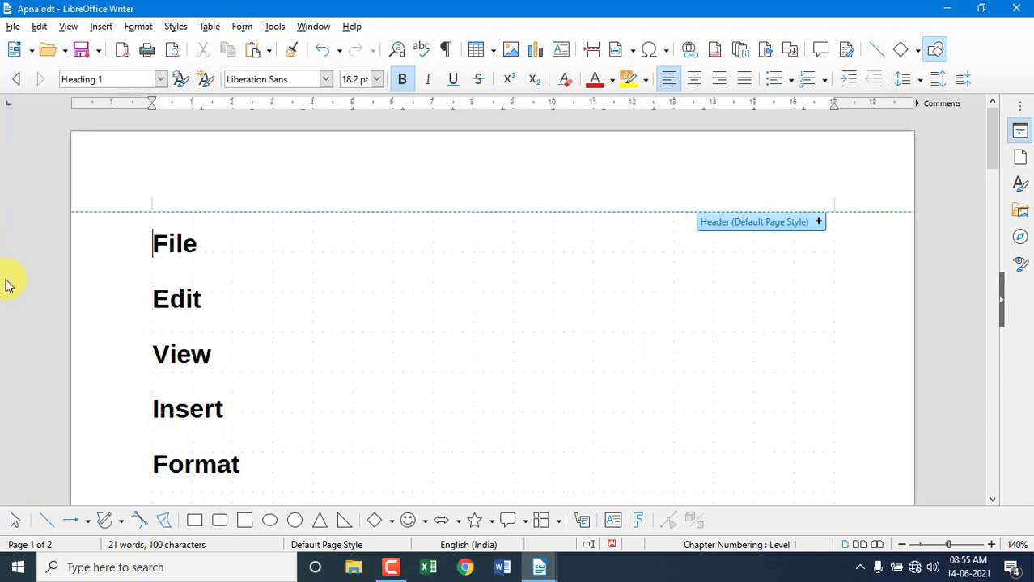
left_click(68, 26)
mouse_move(105, 142)
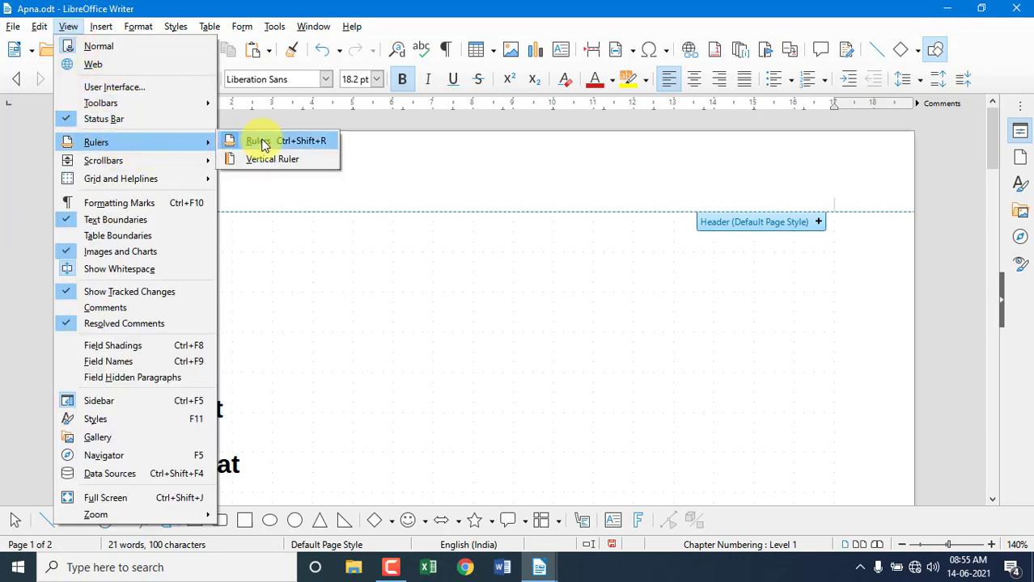
left_click(256, 159)
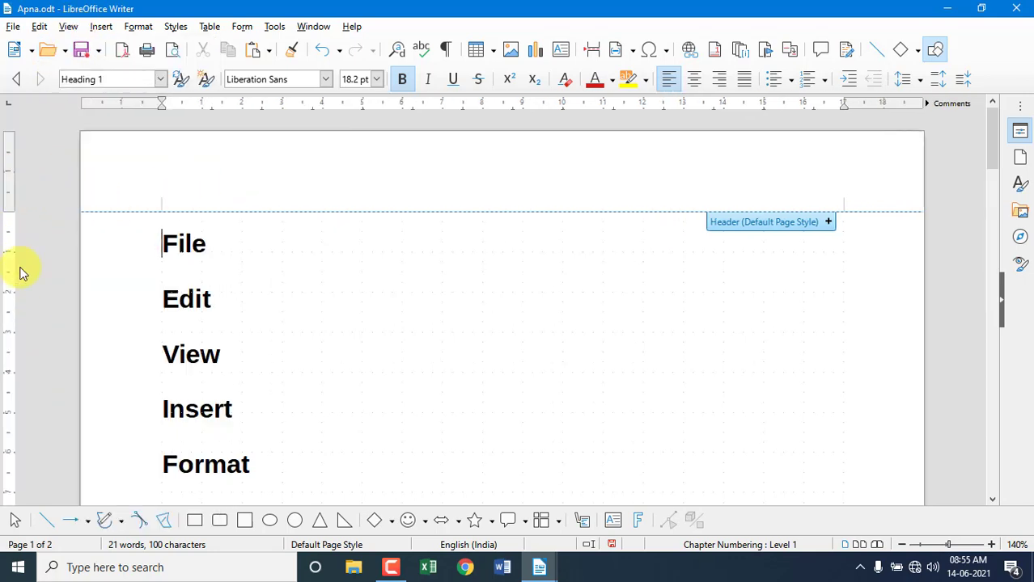
- Hide the horizontal scroll bar and enlarge the document view to 180%
left_click(70, 28)
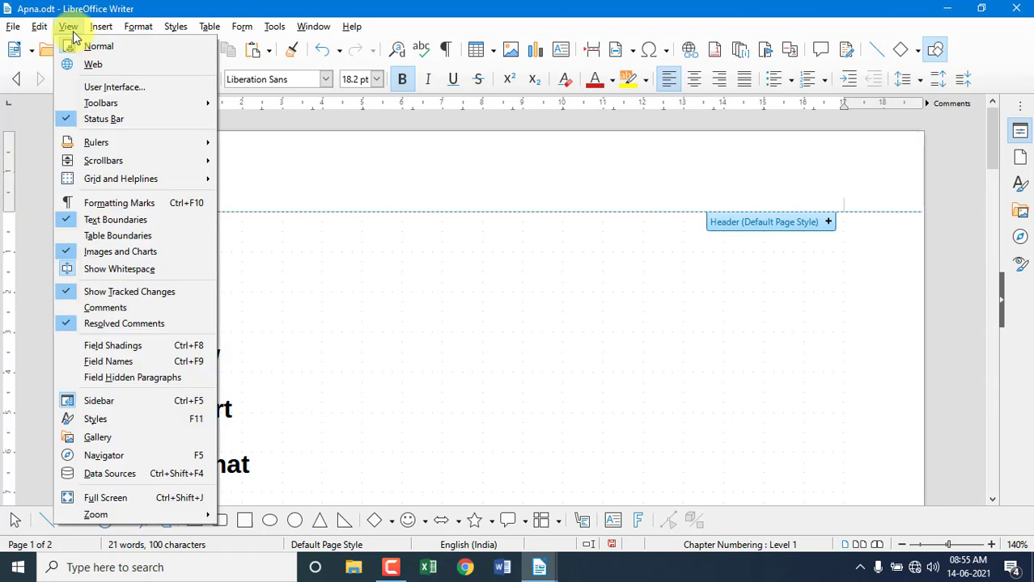
mouse_move(106, 163)
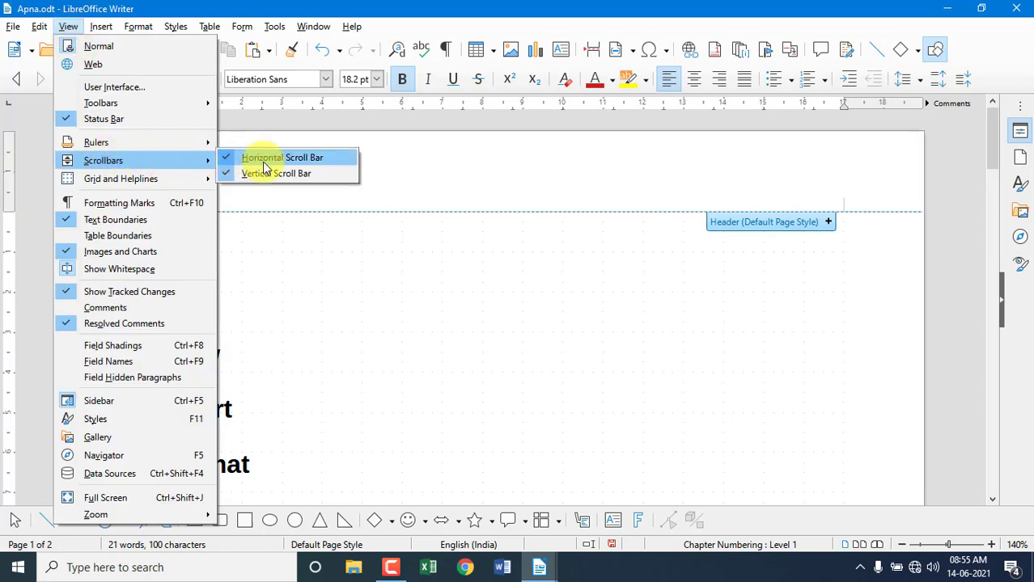
left_click(317, 162)
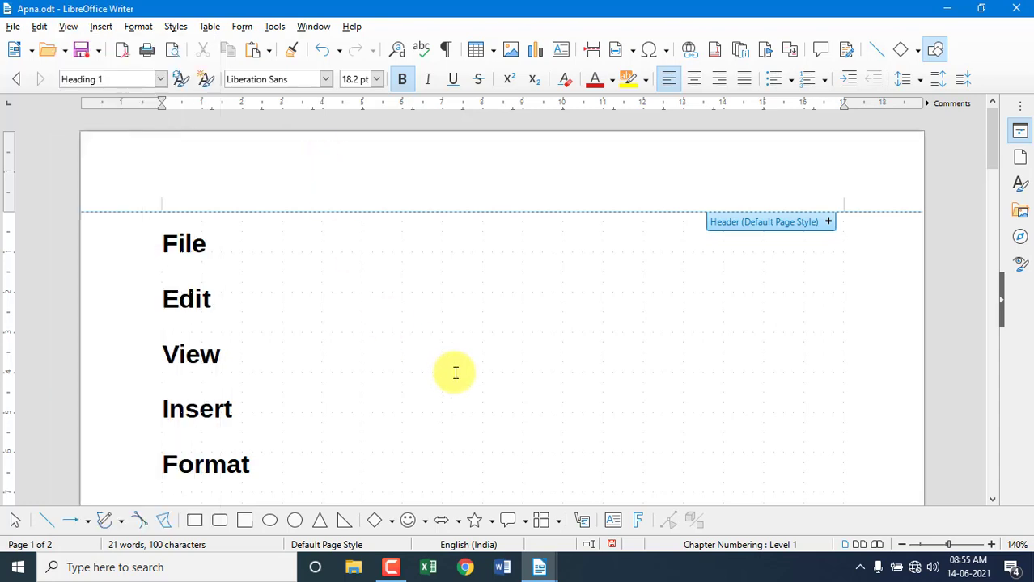
left_click(993, 546)
left_click(992, 546)
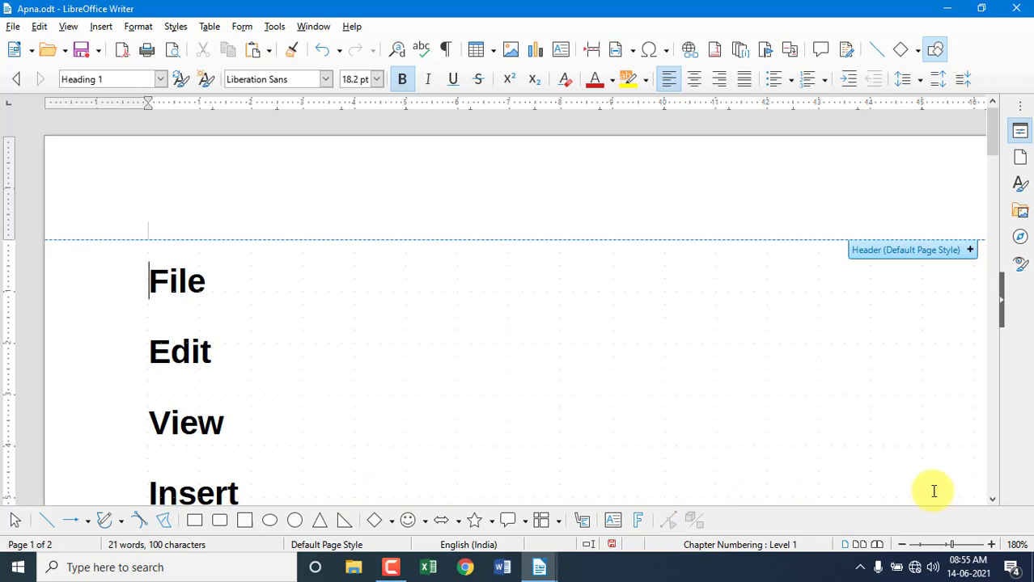
- Show the horizontal scroll bar again and try it on the enlarged page
left_click(62, 29)
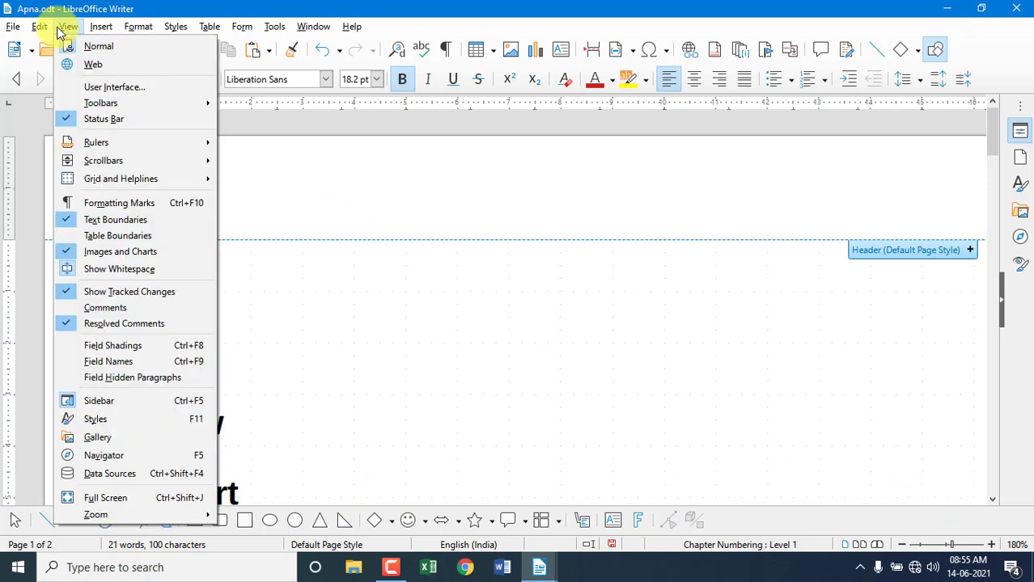
mouse_move(202, 161)
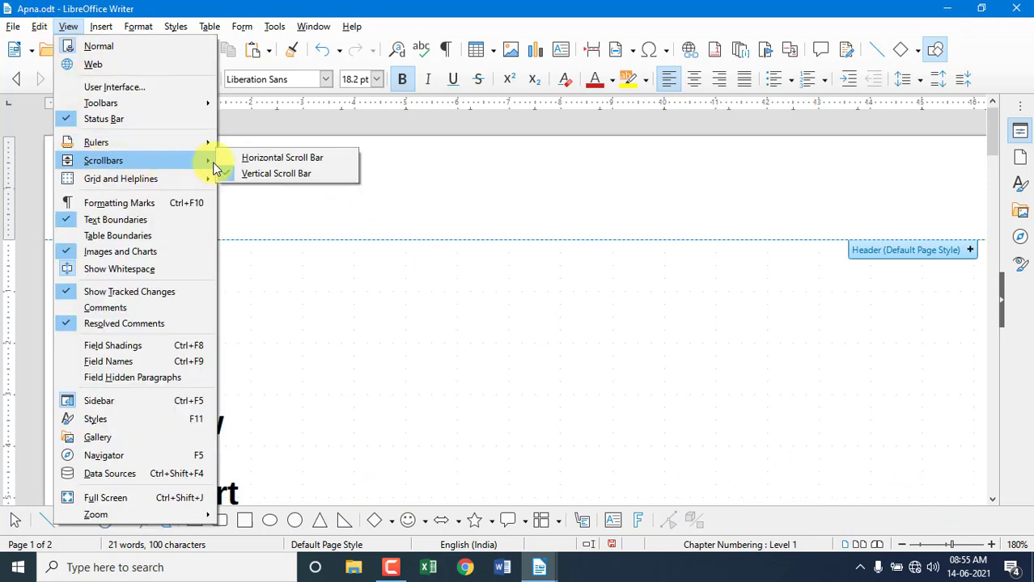
left_click(278, 160)
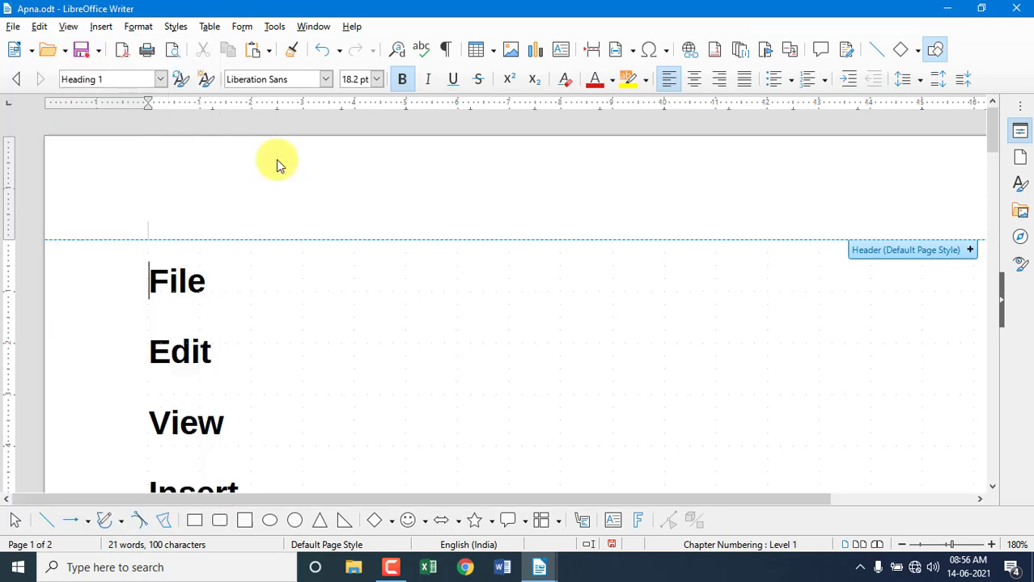
left_click_drag(357, 499, 266, 500)
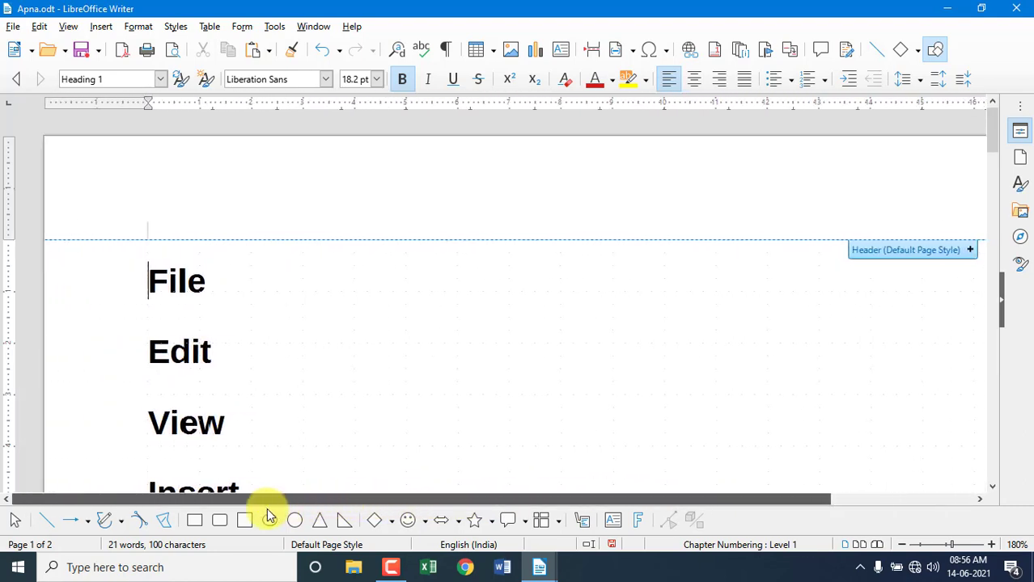
- Hide the vertical scroll bar, show it again and try it on the page
left_click(70, 26)
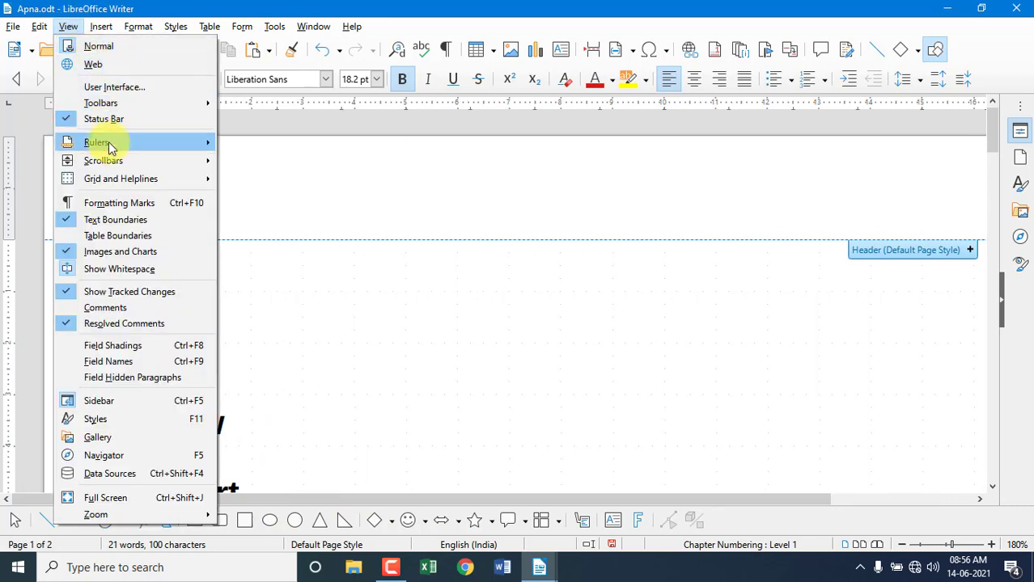
mouse_move(189, 165)
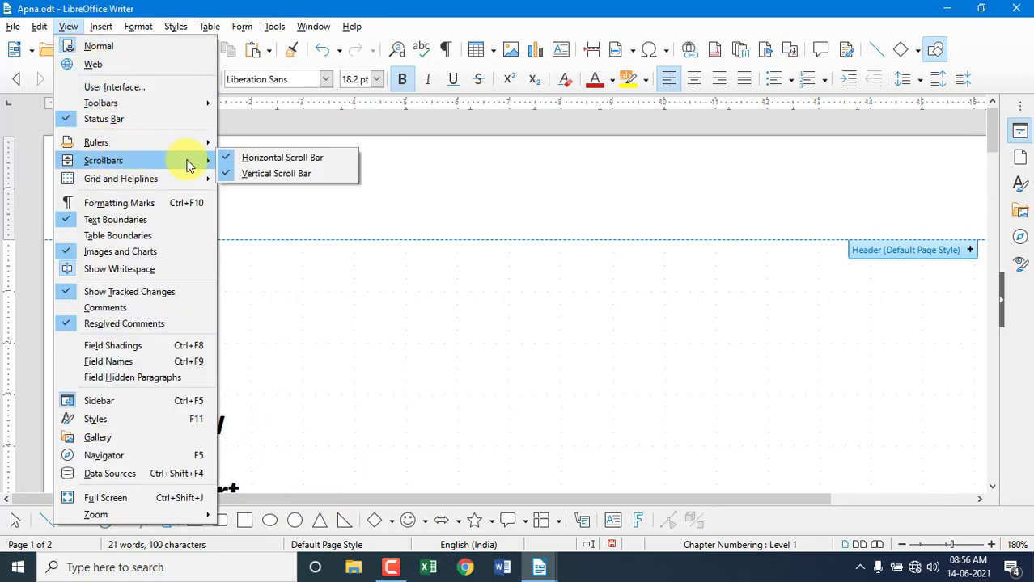
left_click(263, 175)
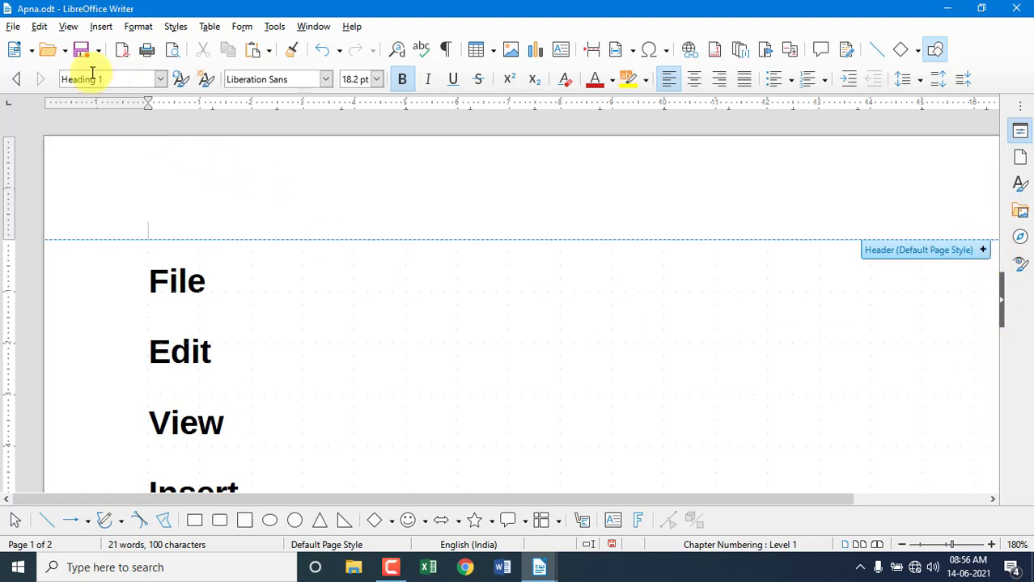
left_click(71, 29)
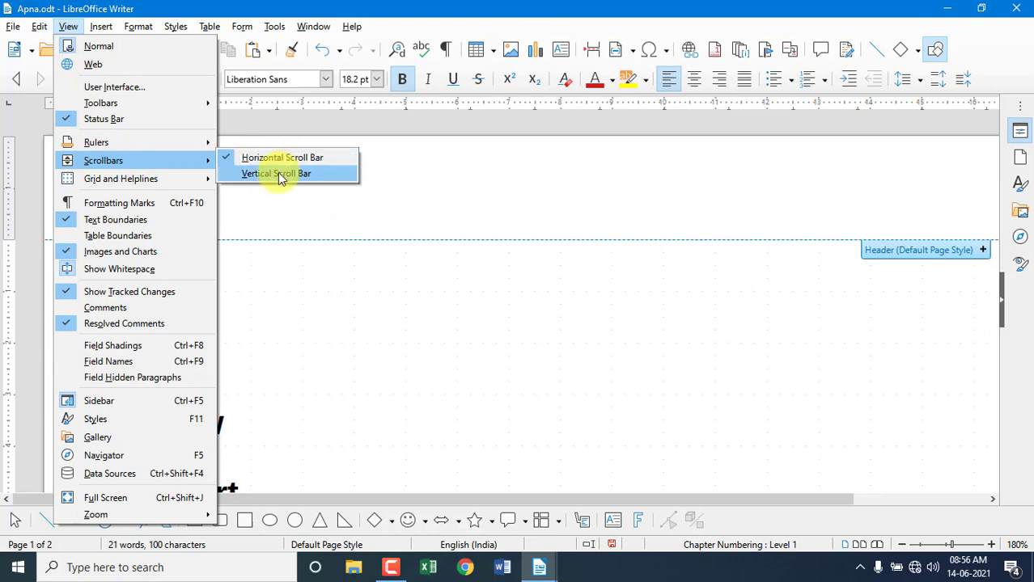
left_click(279, 175)
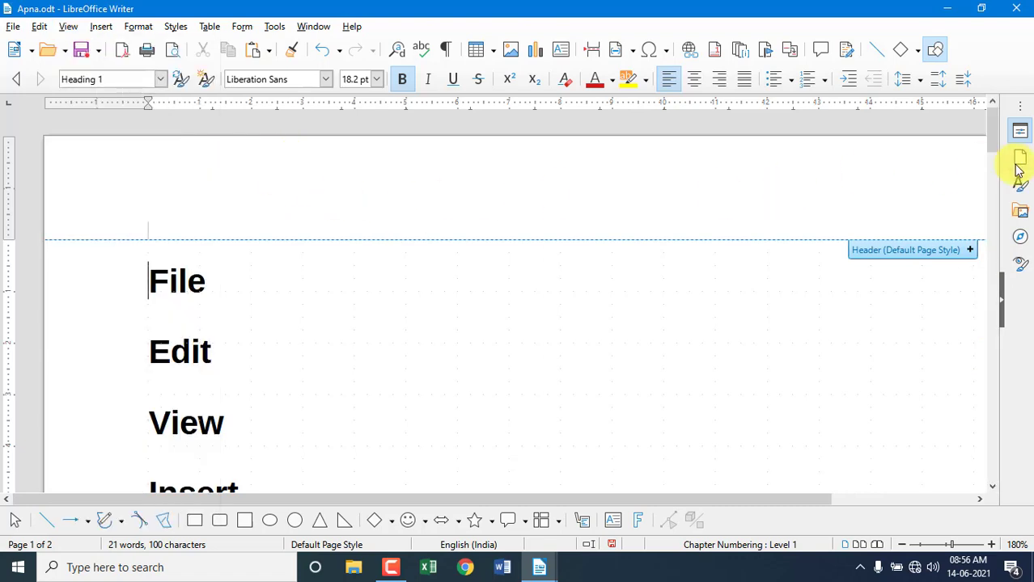
mouse_move(995, 134)
left_mouse_down()
mouse_move(995, 270)
mouse_move(997, 120)
left_mouse_up()
- Display the grid and look it over through the text, the table and the red square on page 2
left_click(69, 27)
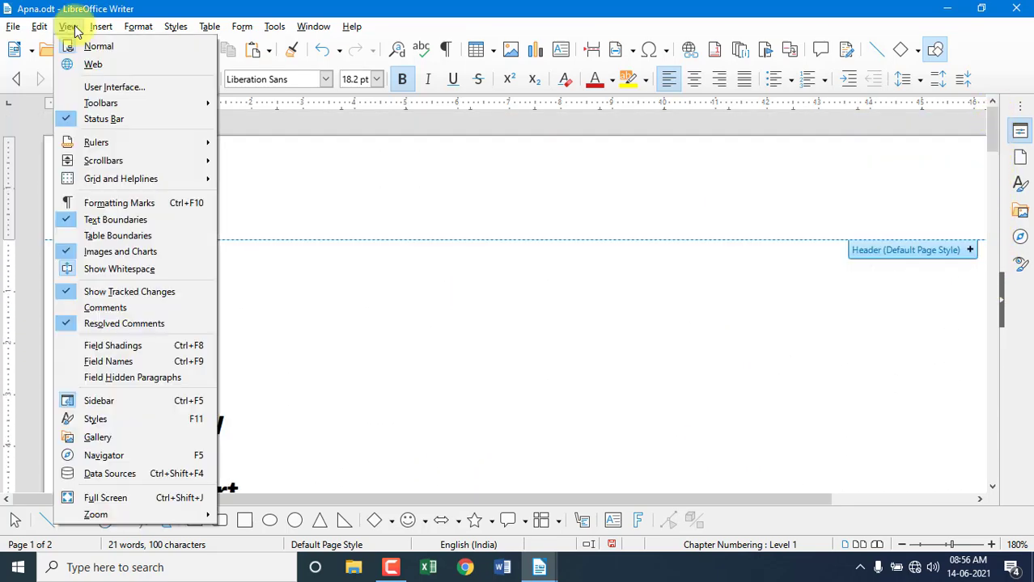
mouse_move(104, 190)
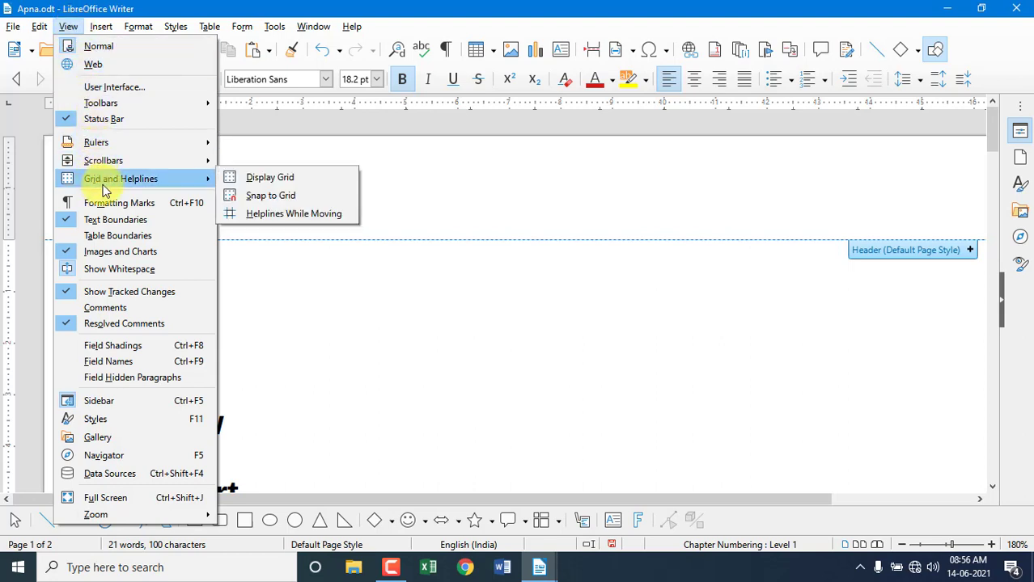
left_click(269, 178)
scroll(364, 309, "down", 5)
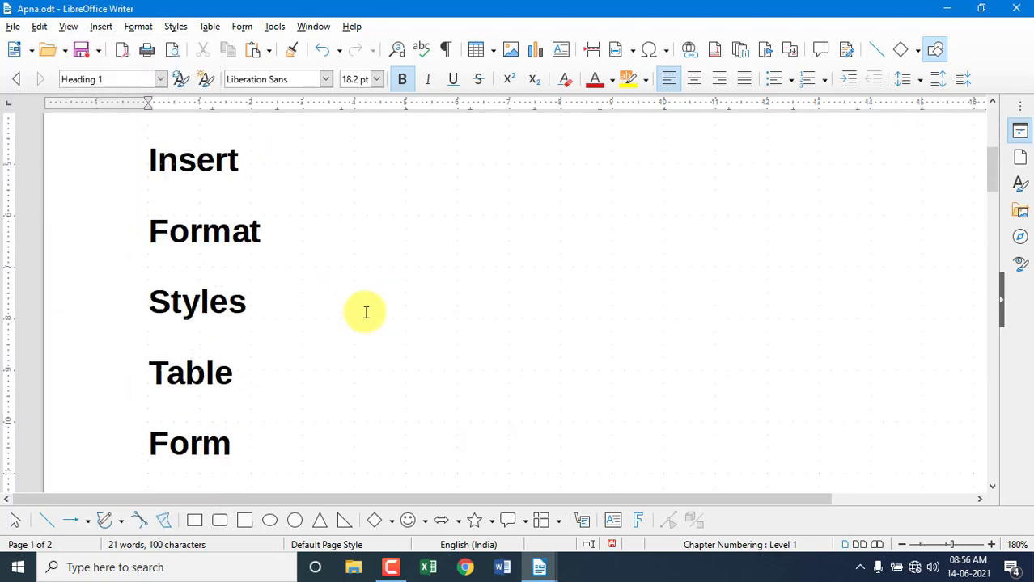
scroll(365, 313, "down", 15)
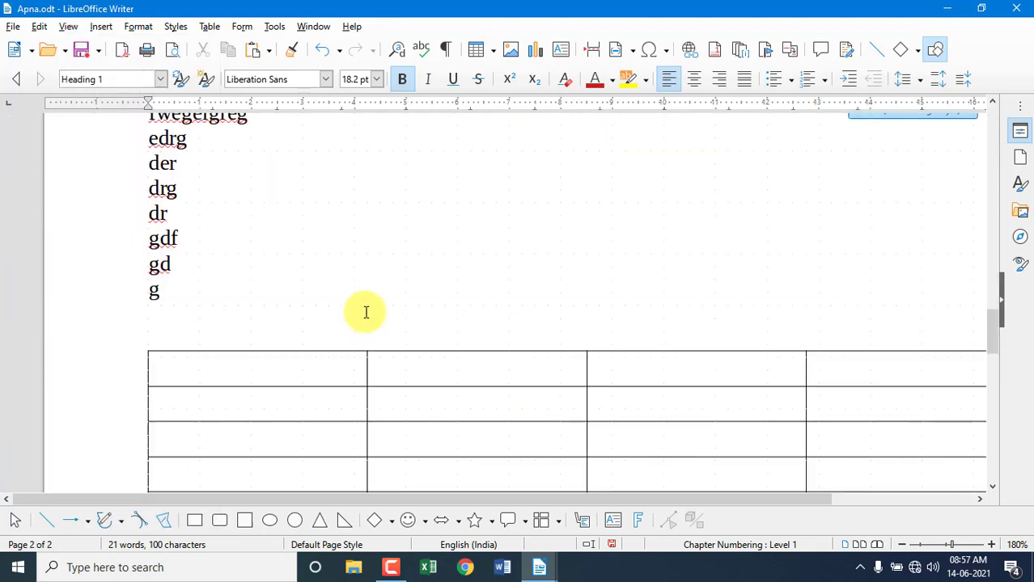
scroll(366, 312, "down", 10)
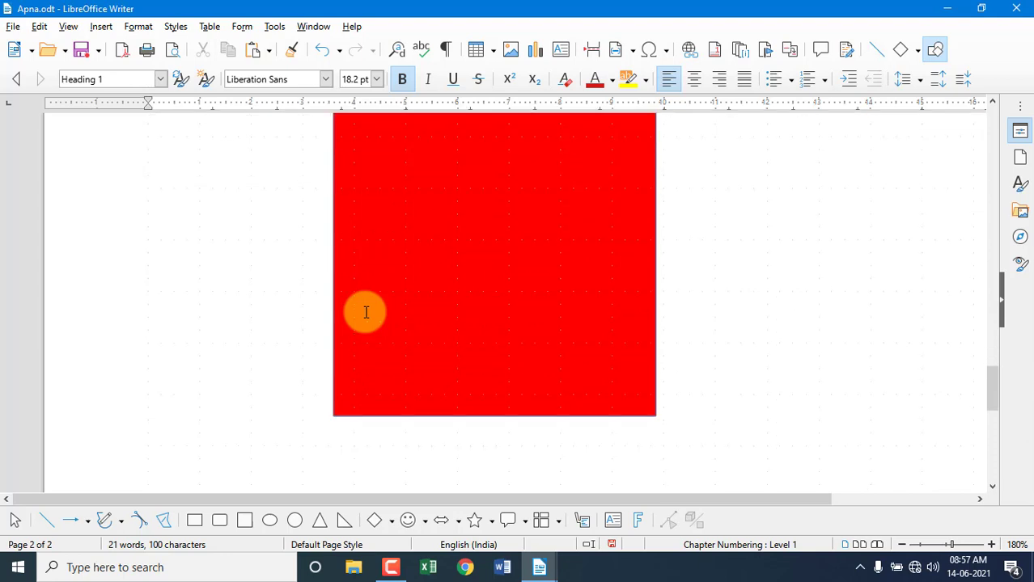
scroll(513, 268, "up", 1)
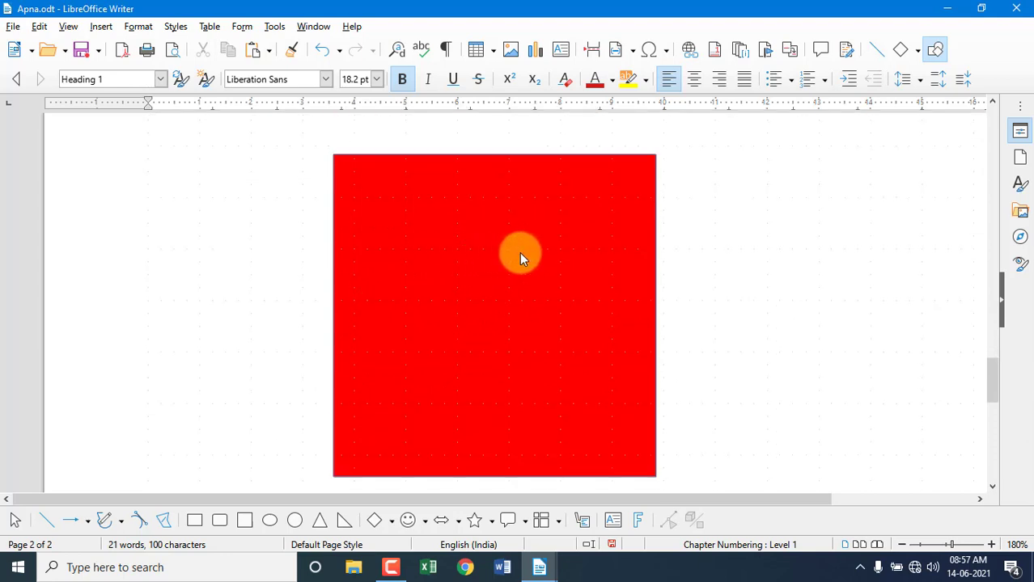
left_click(578, 288)
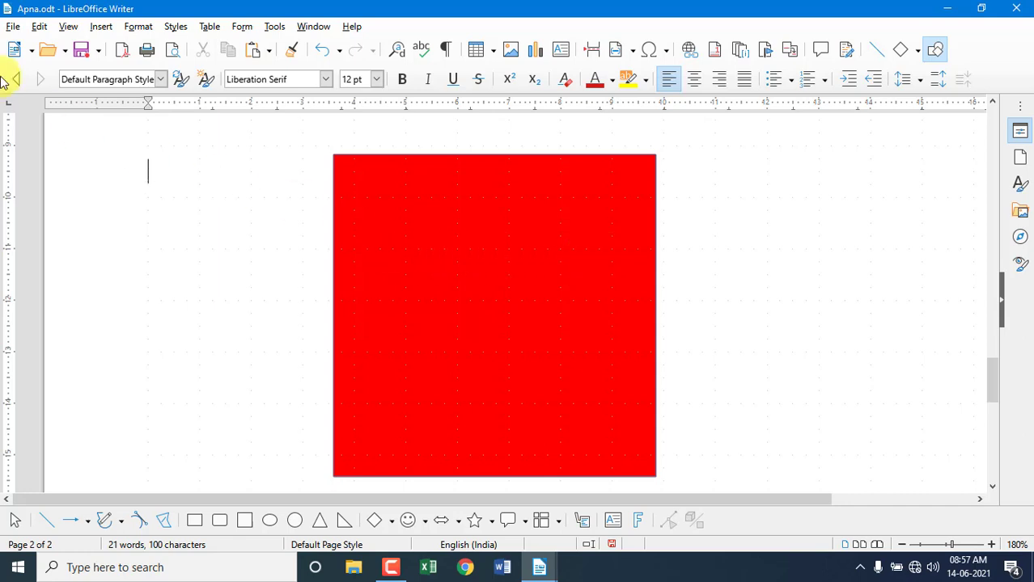
- Turn on Snap to Grid and move the red square to about 3.49 / 0.04
left_click(69, 29)
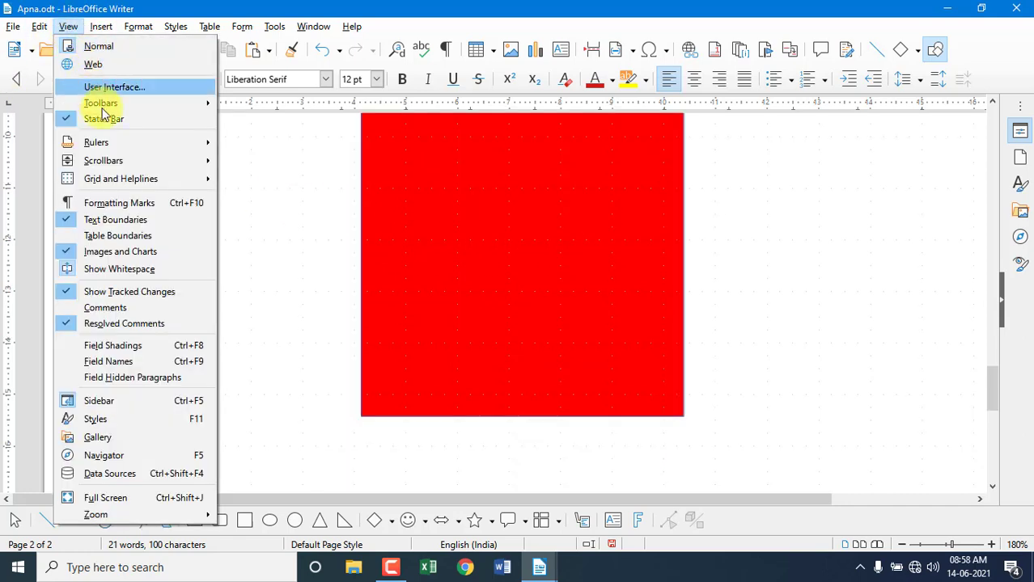
mouse_move(120, 178)
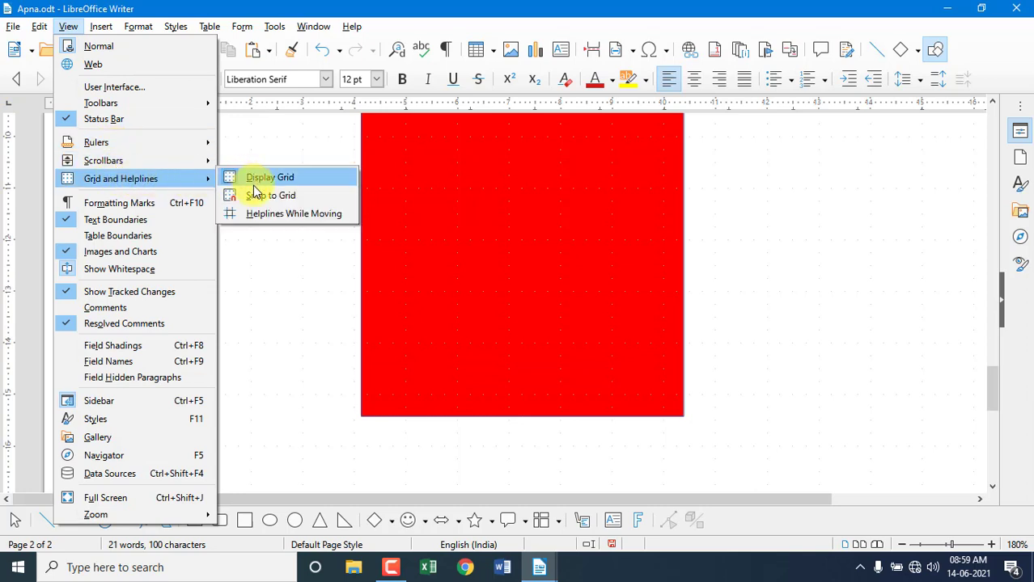
left_click(277, 197)
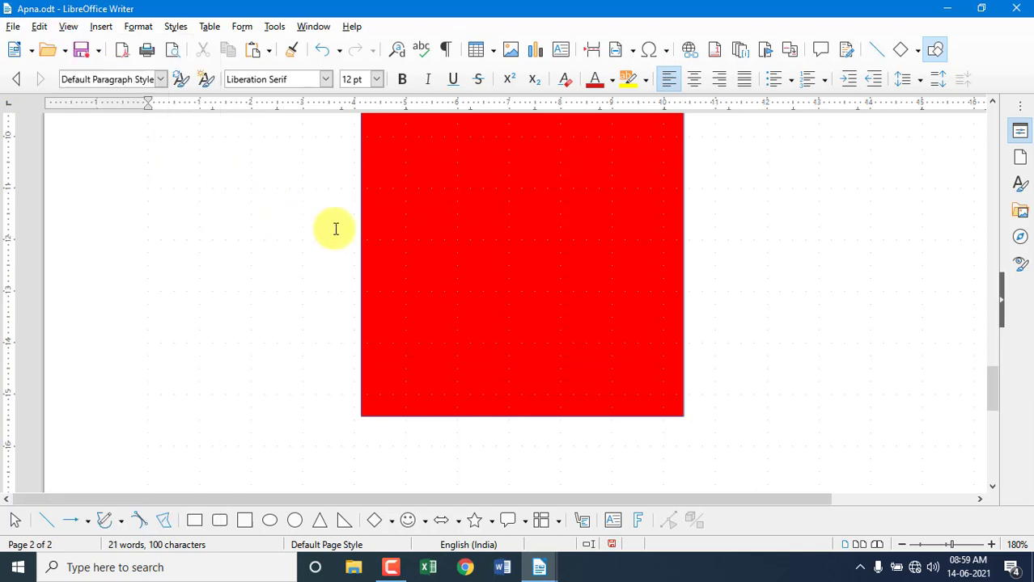
scroll(405, 242, "up", 3)
left_click(495, 308)
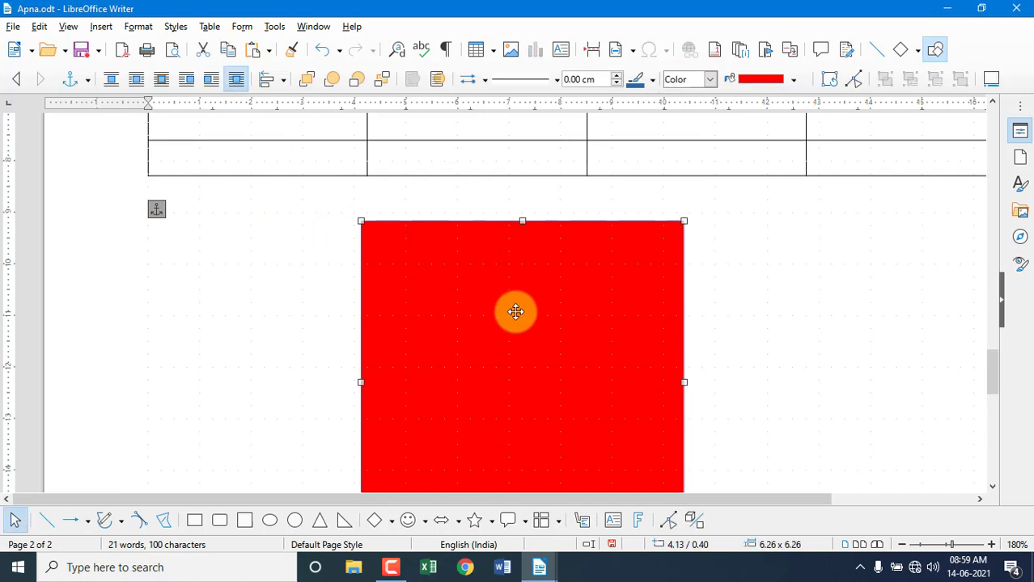
mouse_move(512, 308)
left_mouse_down()
mouse_move(406, 316)
mouse_move(481, 312)
left_mouse_up()
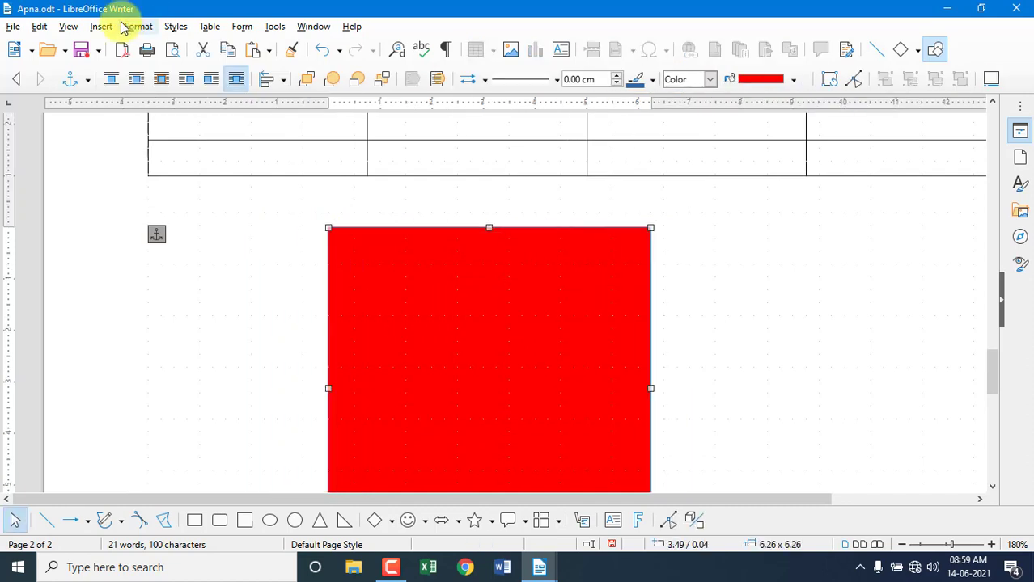
- Turn off Snap to Grid and move the red square sideways to about 6.52 / 0.04
left_click(77, 31)
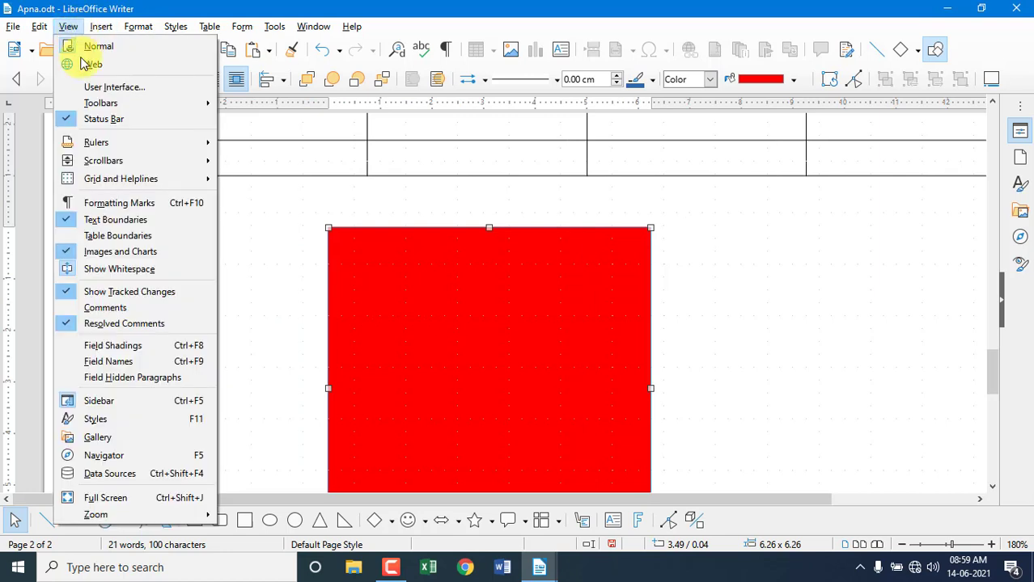
left_click(251, 194)
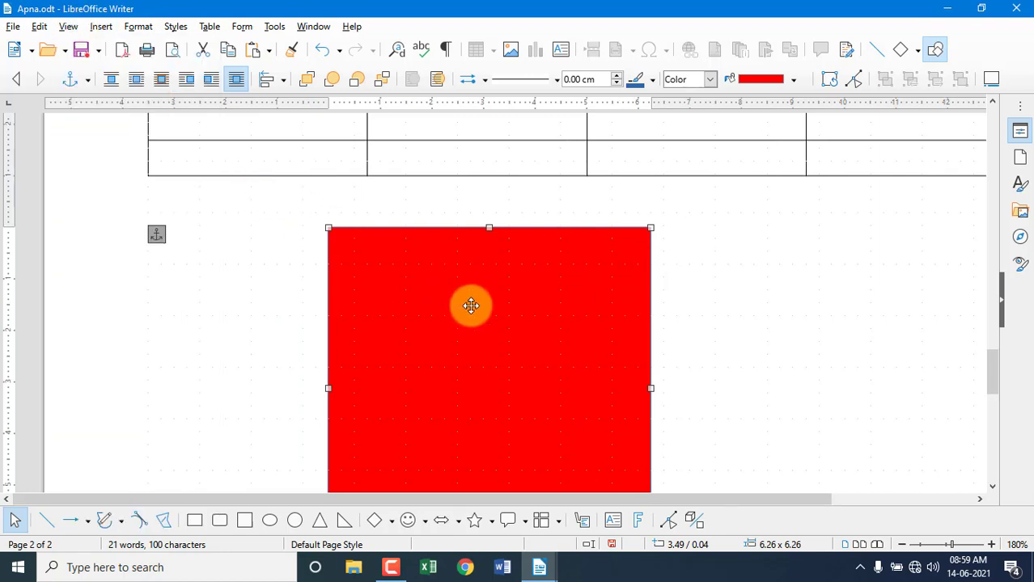
left_click_drag(470, 306, 630, 303)
- Turn on Helplines While Moving and move the red square to about 4.48 / 0.01
left_click(68, 26)
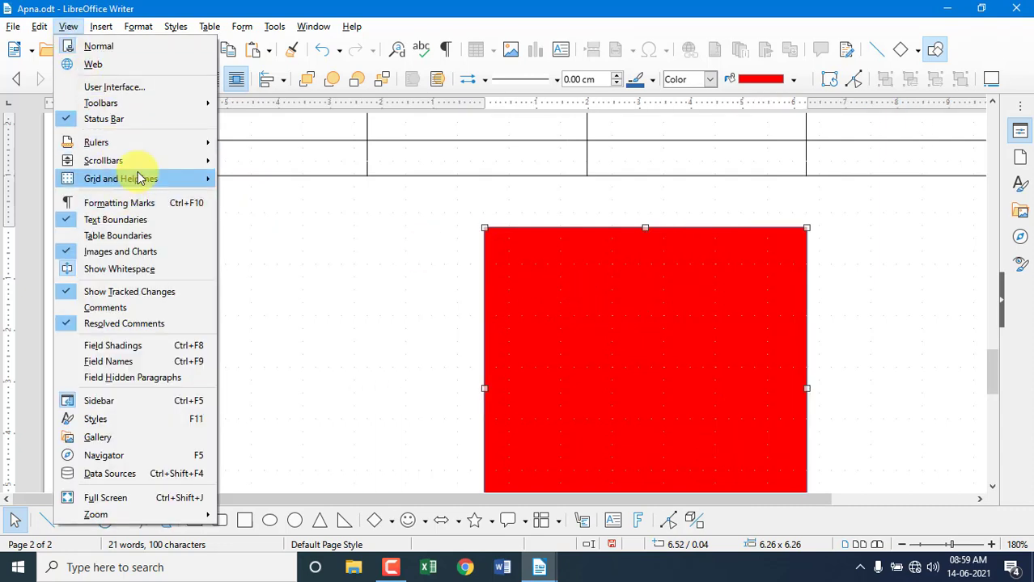
mouse_move(146, 178)
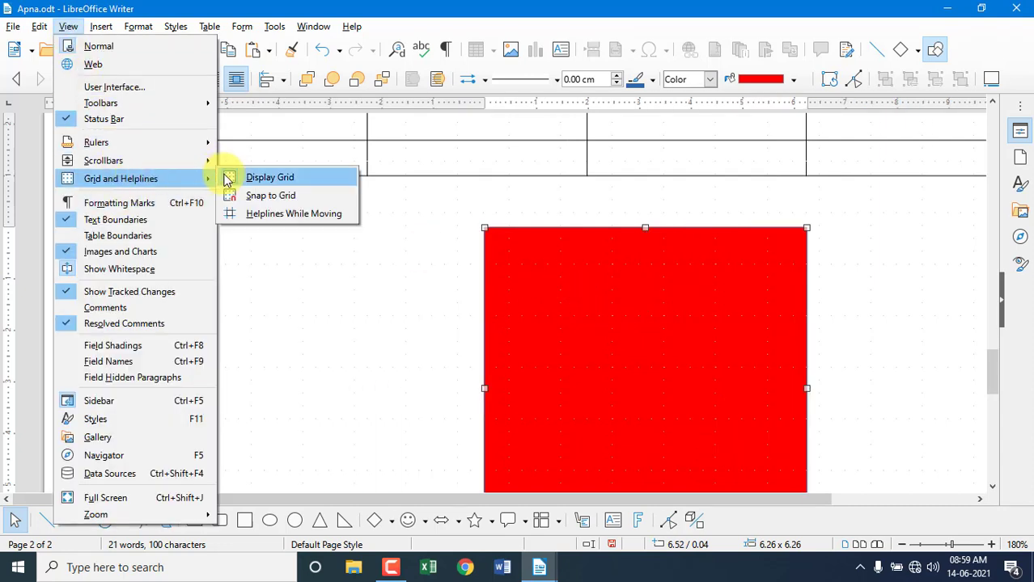
left_click(263, 215)
left_click_drag(621, 314, 554, 277)
scroll(545, 258, "down", 1)
scroll(545, 258, "up", 1)
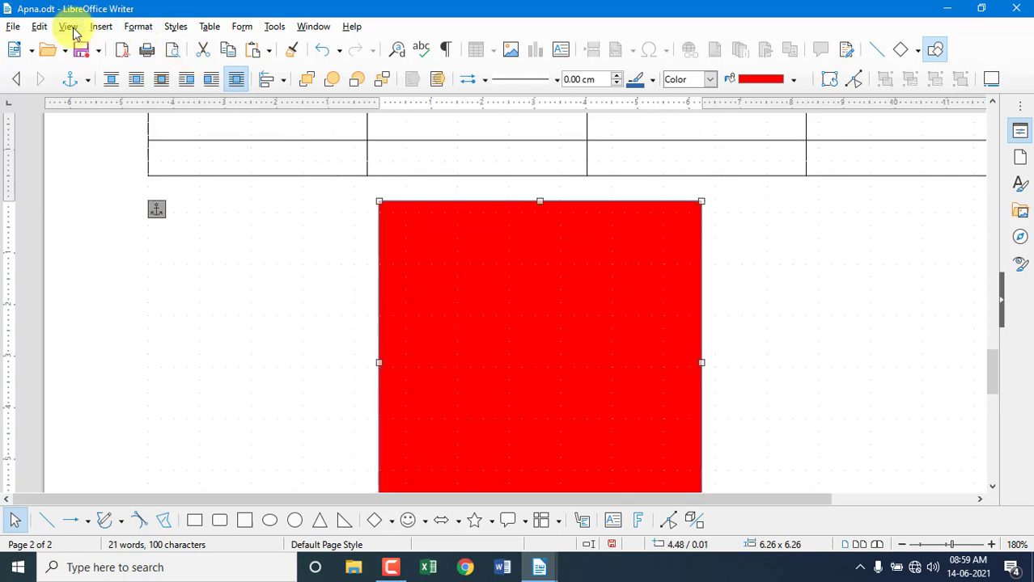
- Turn off Helplines While Moving and hide the grid
left_click(68, 28)
mouse_move(143, 178)
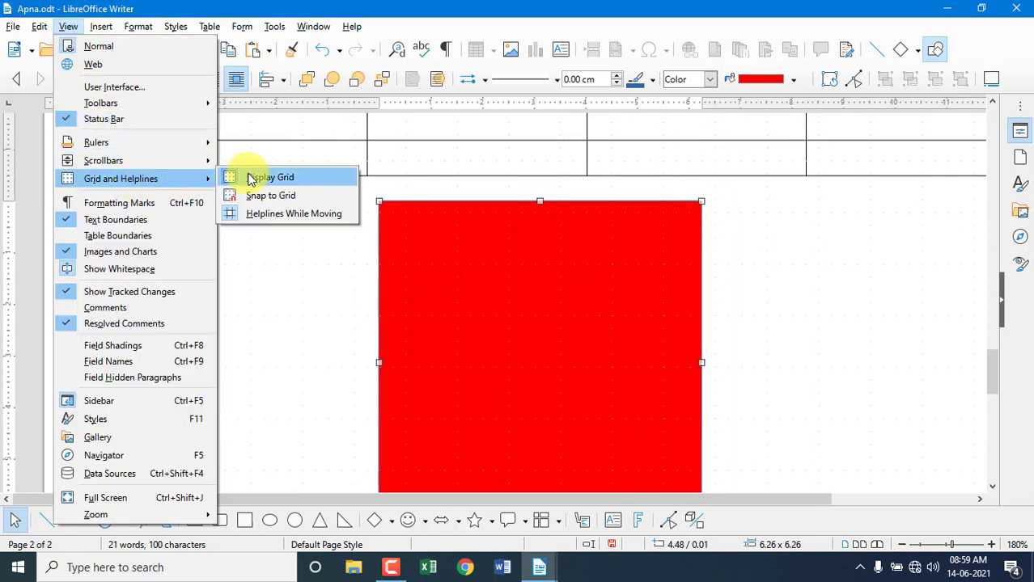
left_click(248, 215)
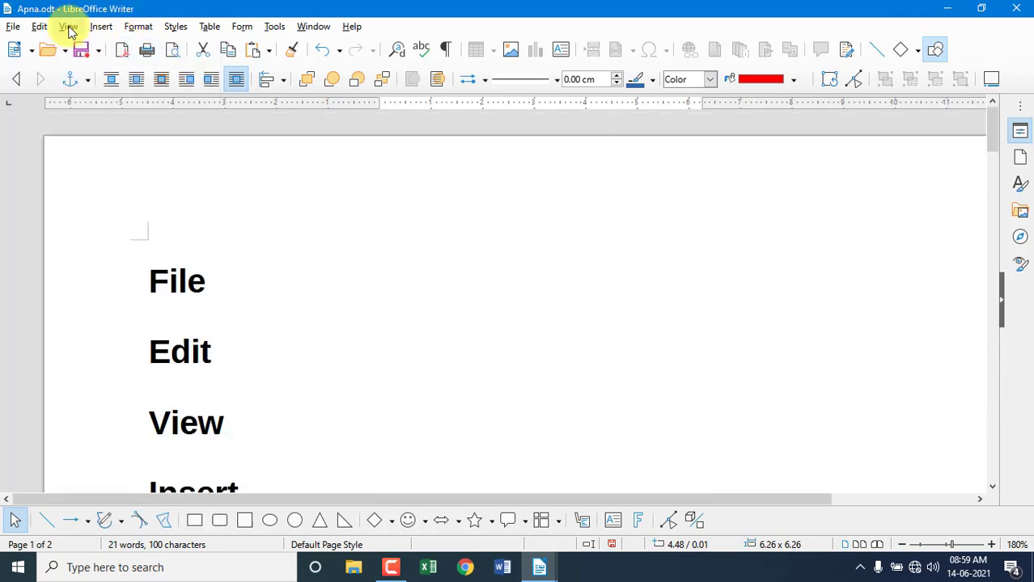
- Show the formatting marks and examine them through the headings, image area, text lines and table of both pages
left_click(68, 27)
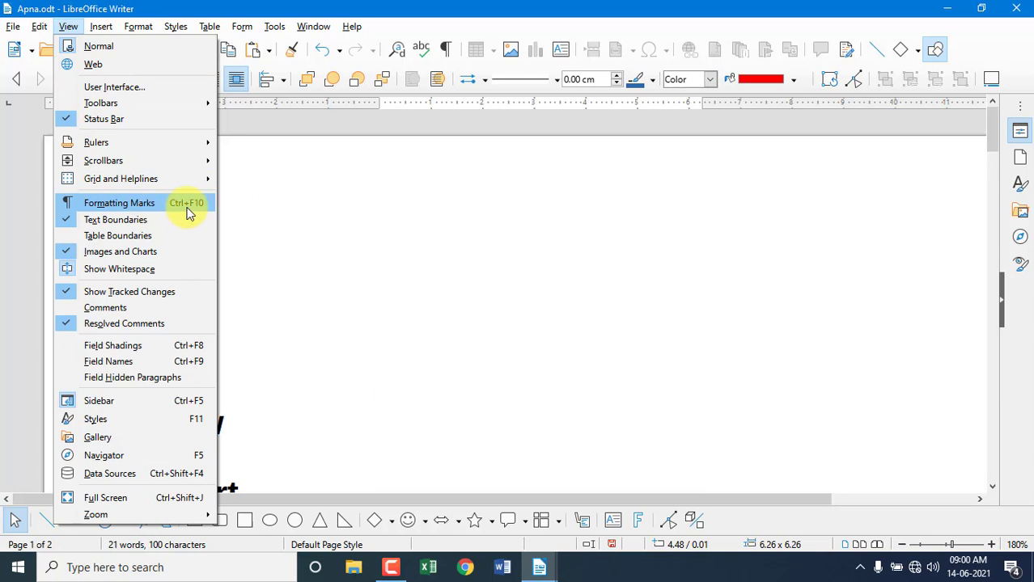
left_click(136, 204)
scroll(254, 277, "down", 3)
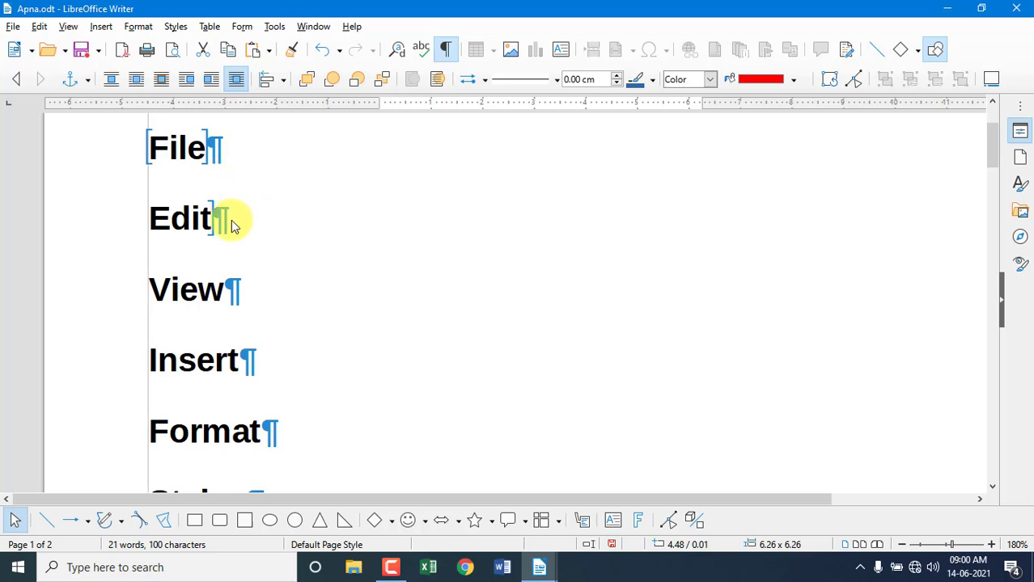
scroll(230, 226, "down", 12)
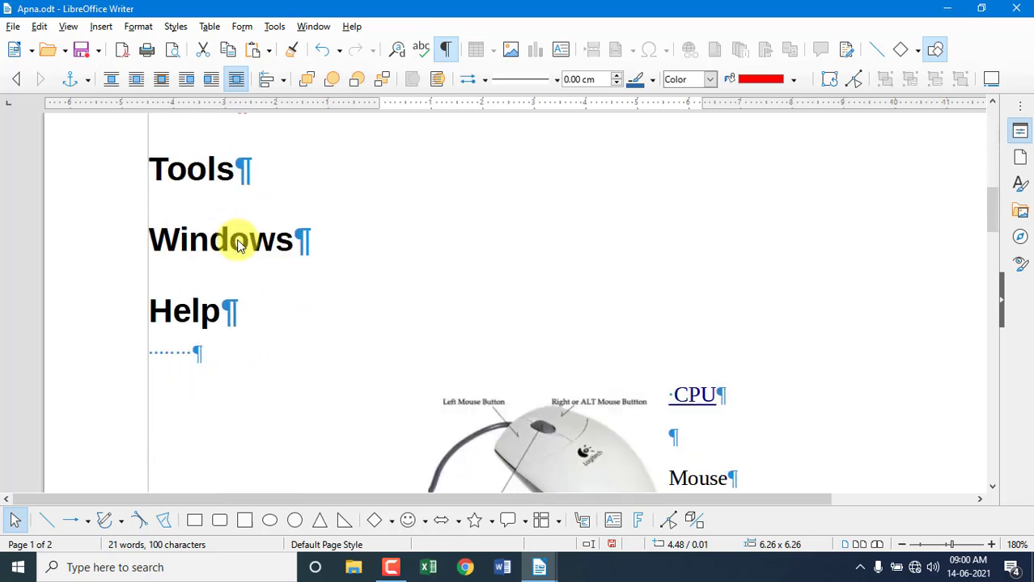
scroll(239, 245, "down", 2)
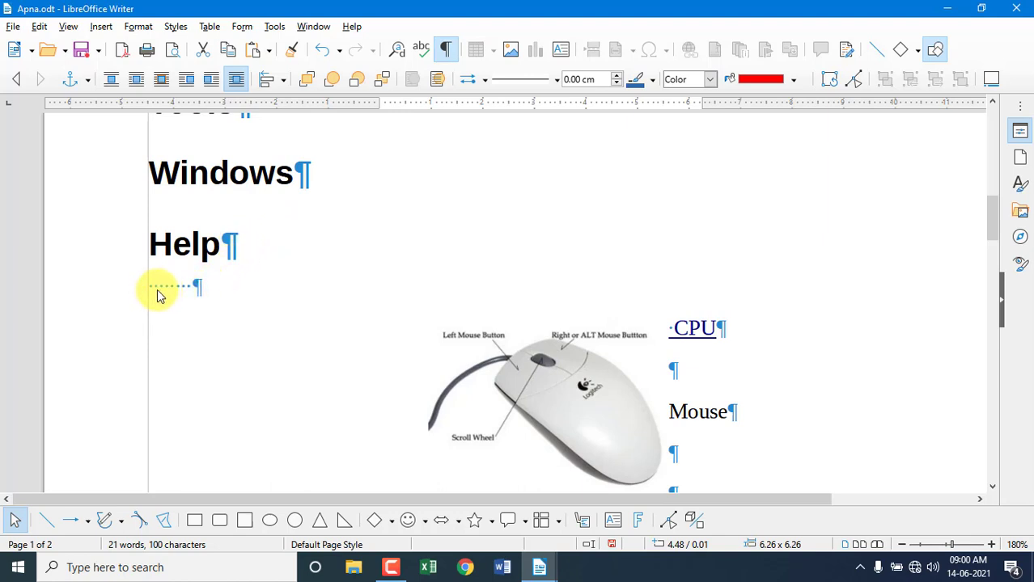
scroll(387, 307, "down", 10)
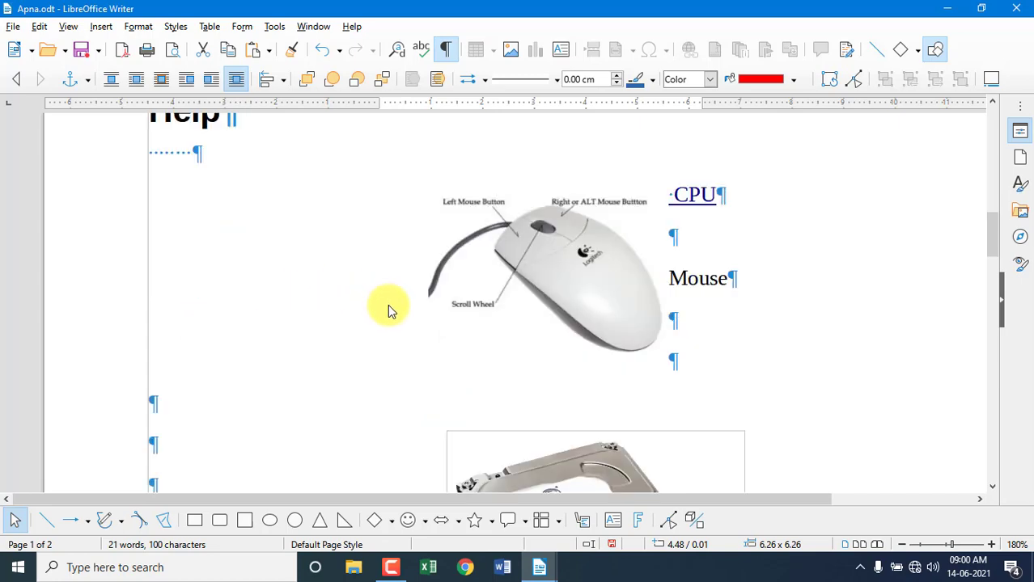
scroll(259, 287, "down", 5)
scroll(259, 287, "down", 5)
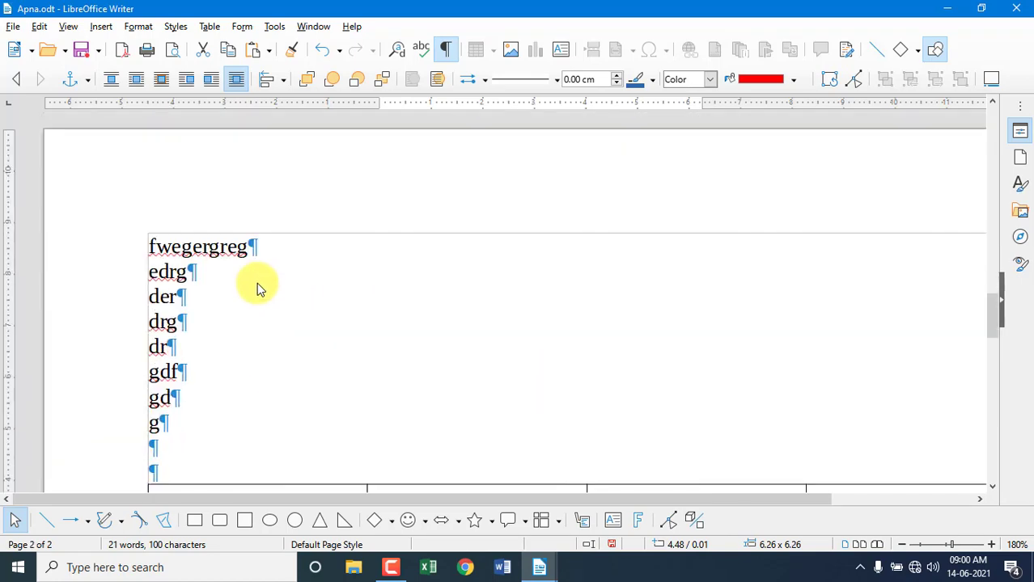
scroll(248, 299, "down", 3)
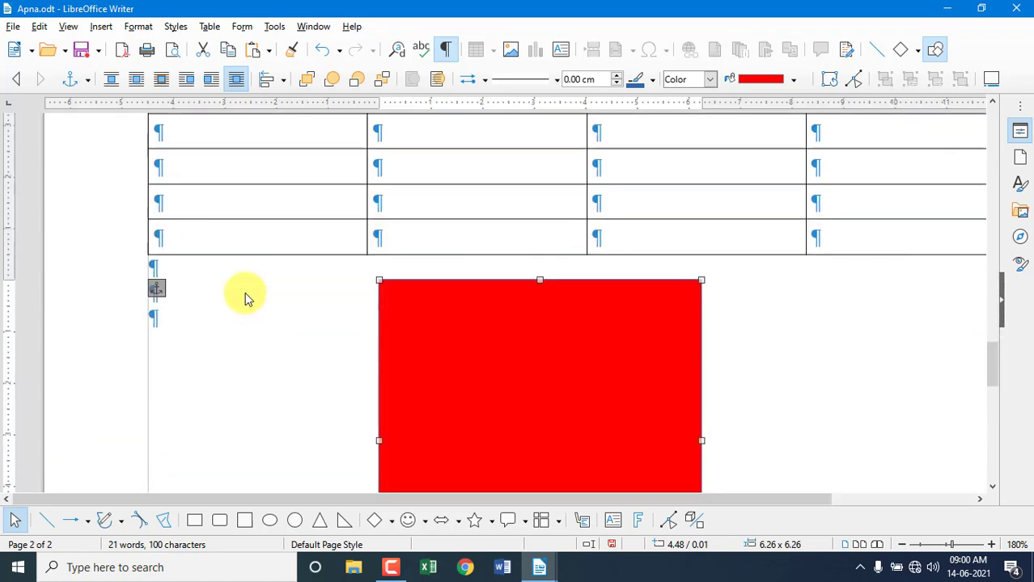
scroll(247, 299, "up", 20)
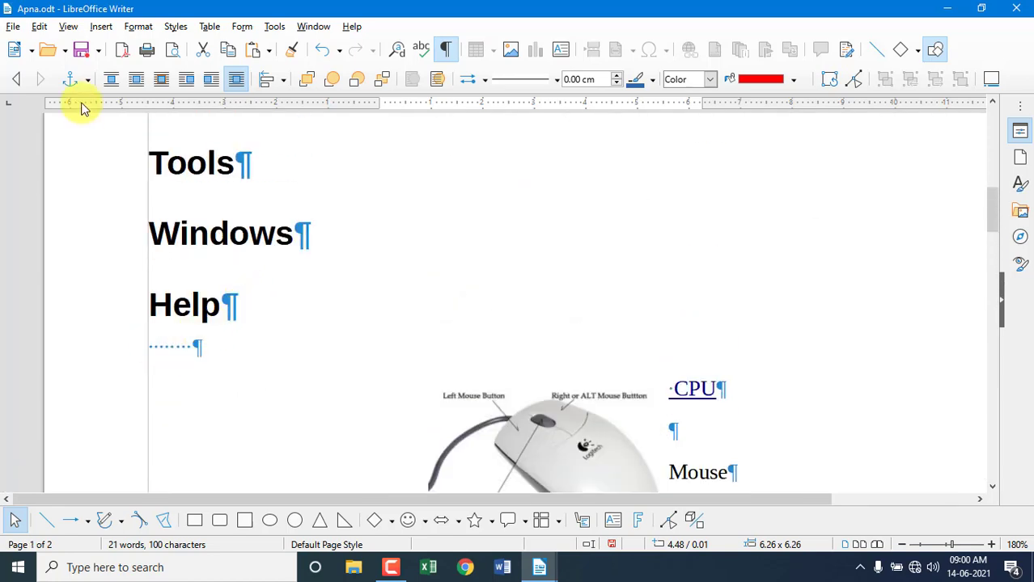
- Hide the formatting marks in the document
left_click(69, 27)
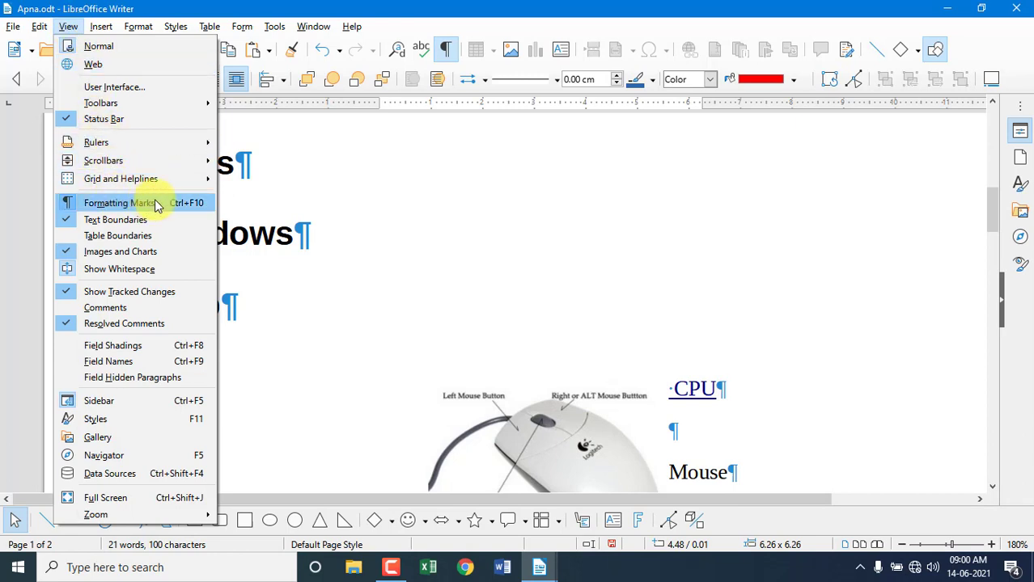
left_click(181, 208)
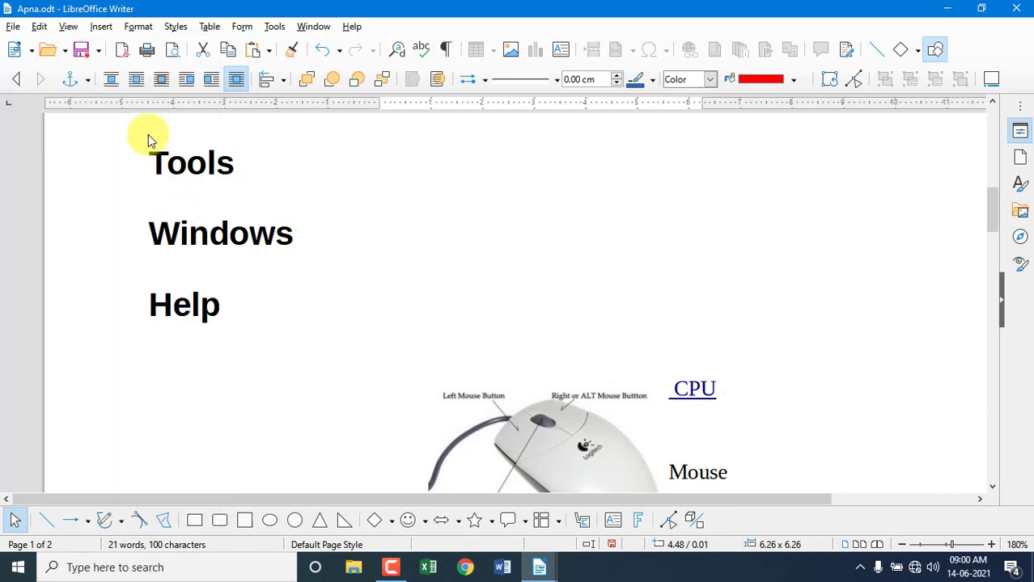
left_click(72, 28)
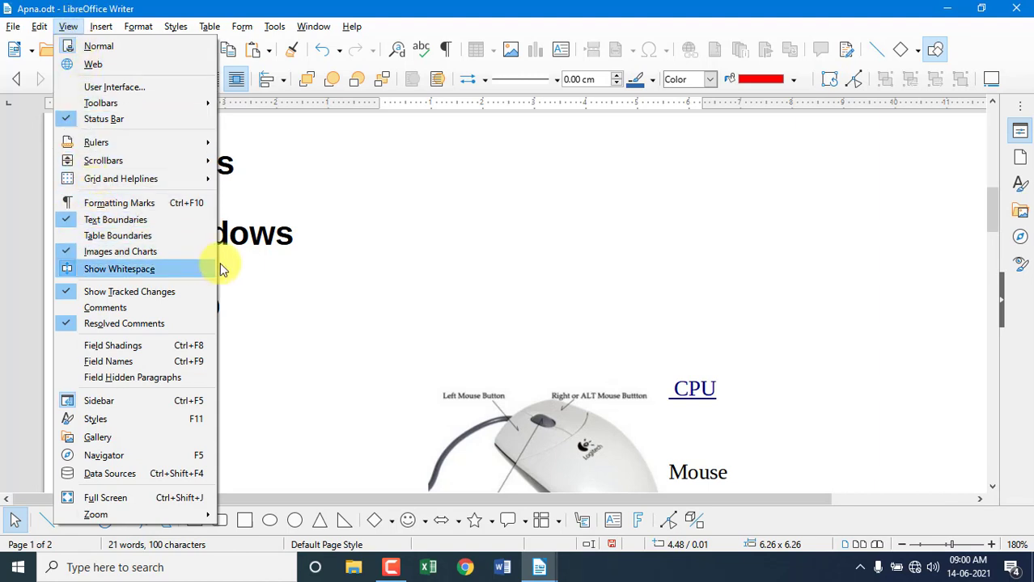
left_click(409, 340)
- Switch to the Untitled 1 document to hide its text boundaries and show them again
mouse_move(541, 564)
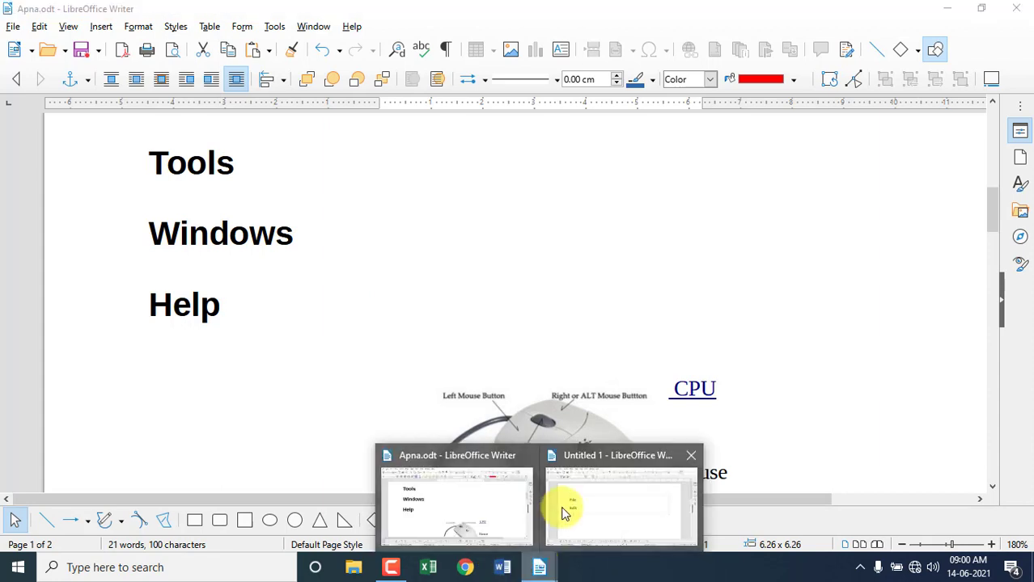
left_click(598, 460)
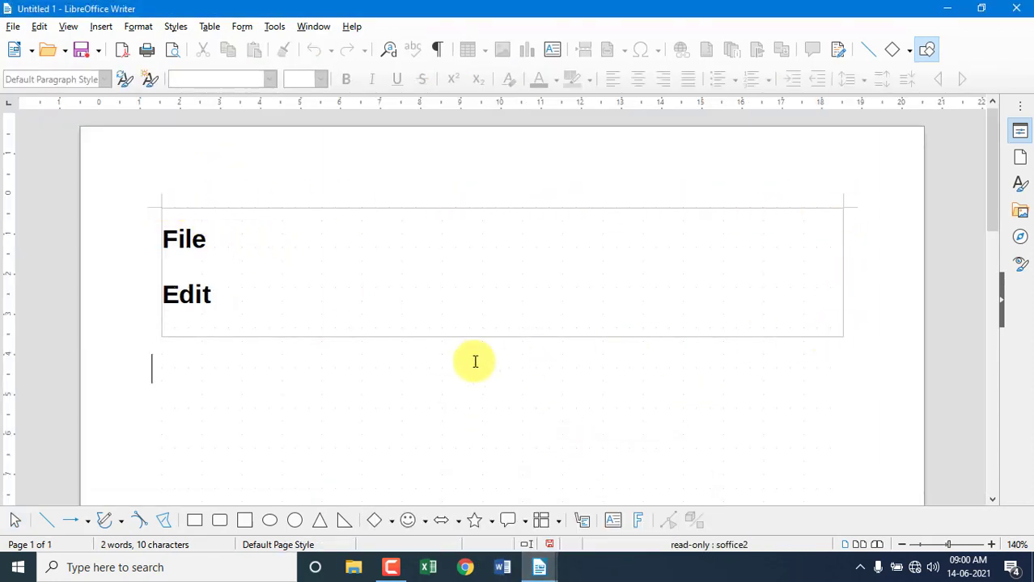
left_click(77, 30)
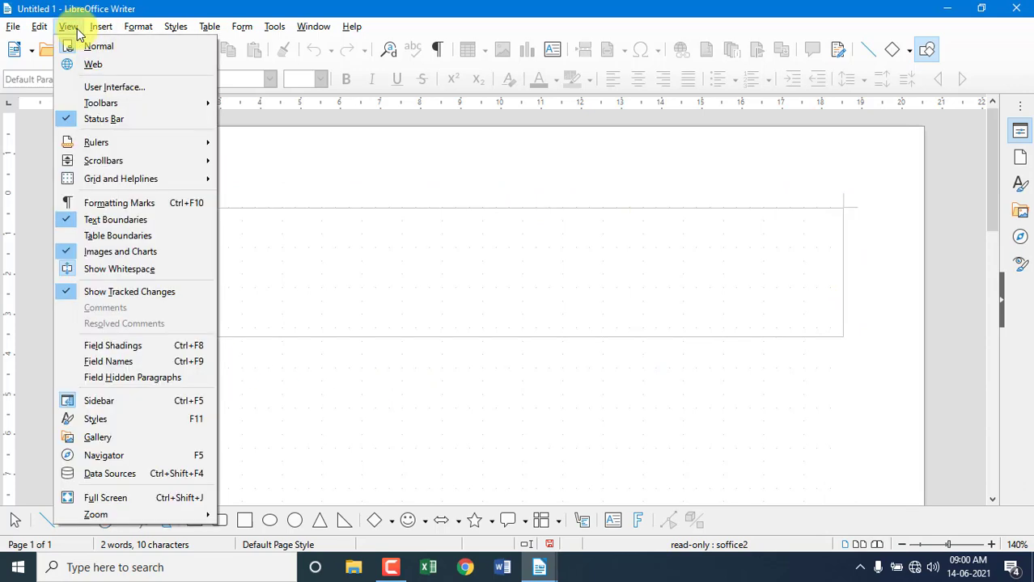
left_click(97, 220)
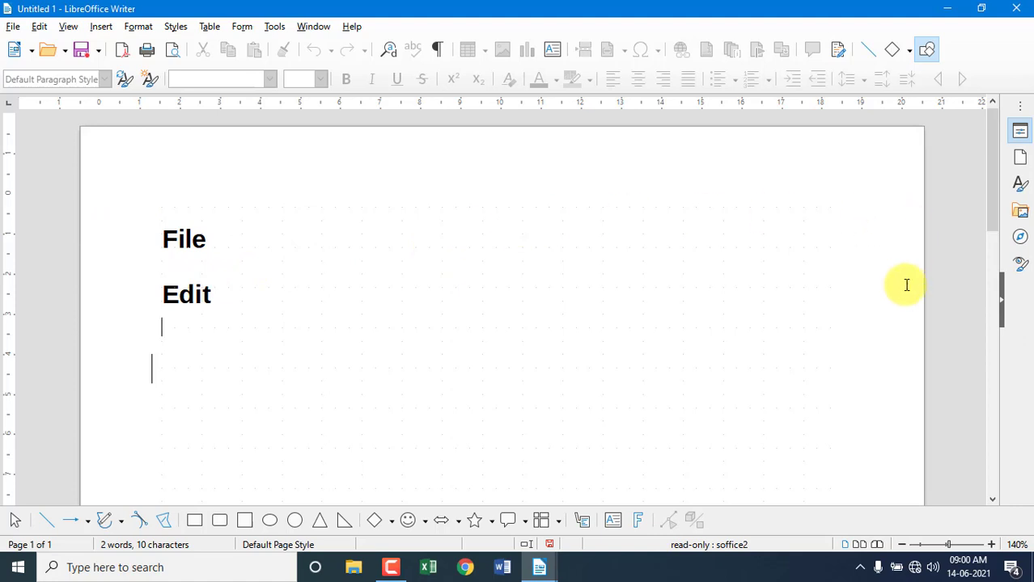
left_click(68, 26)
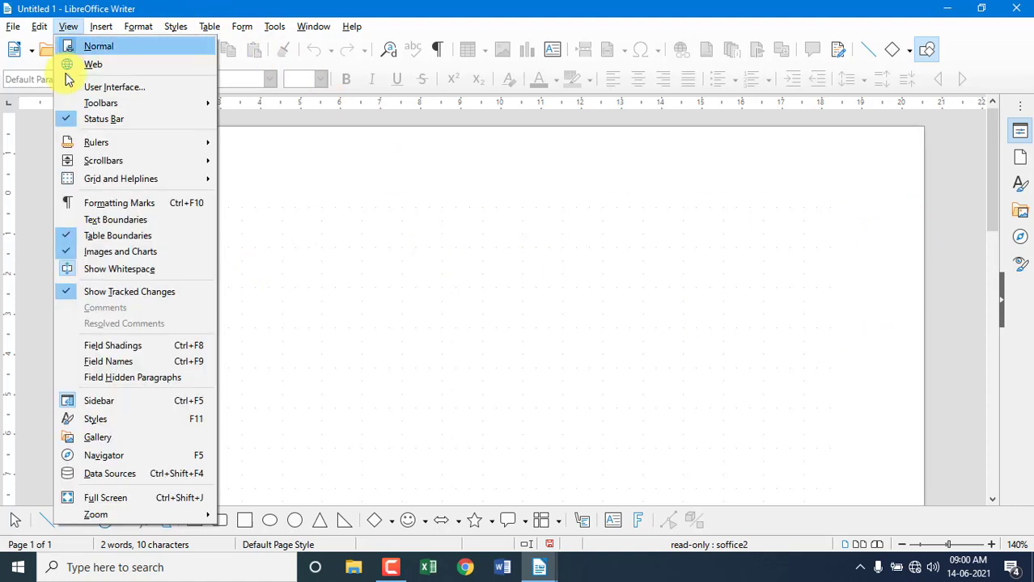
left_click(68, 223)
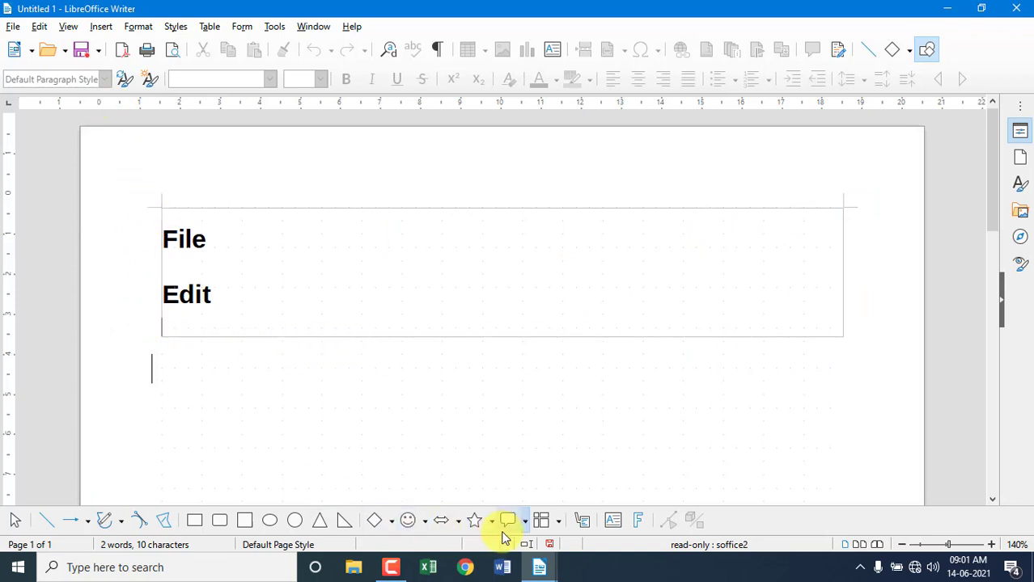
- Return to the Apna.odt document, hide its images and charts, and examine the placeholders of both pictures
mouse_move(537, 569)
left_click(485, 450)
left_click(68, 27)
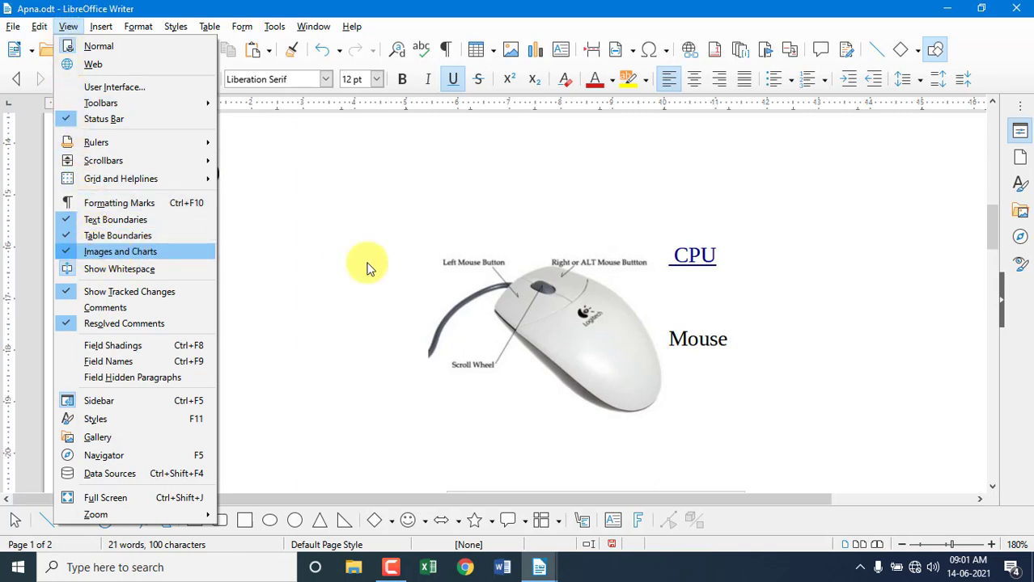
left_click(502, 293)
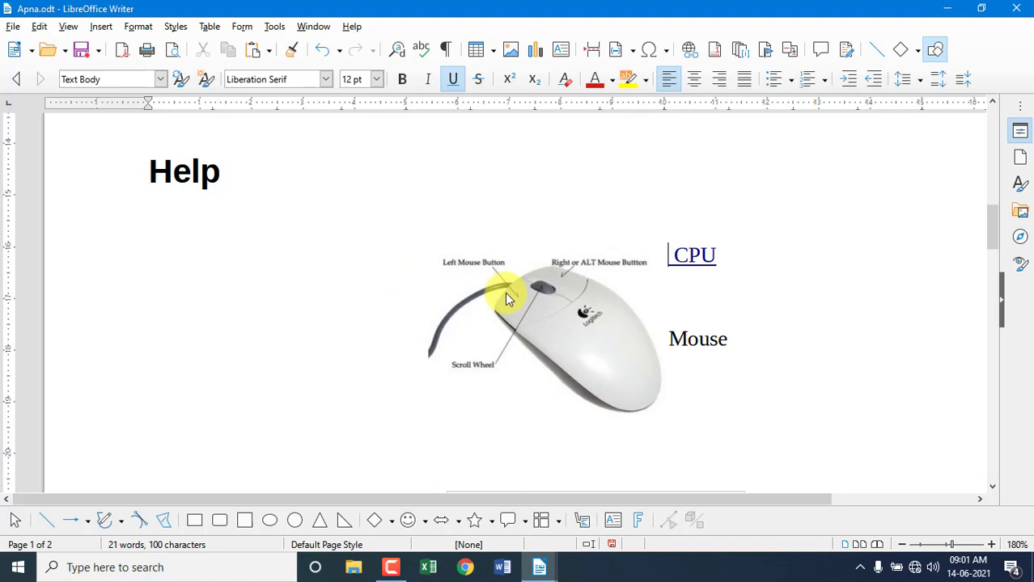
scroll(504, 292, "down", 5)
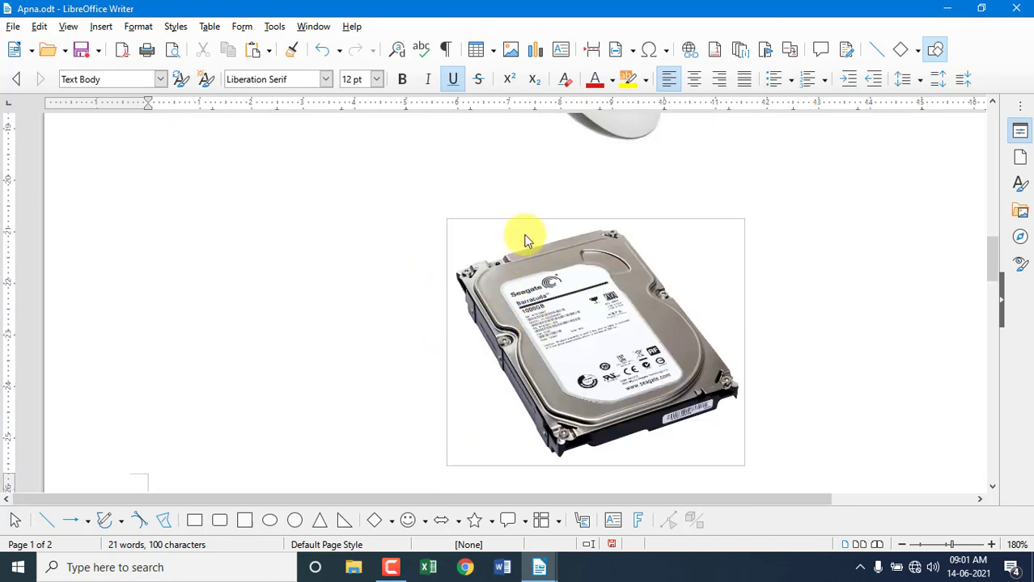
left_click(68, 26)
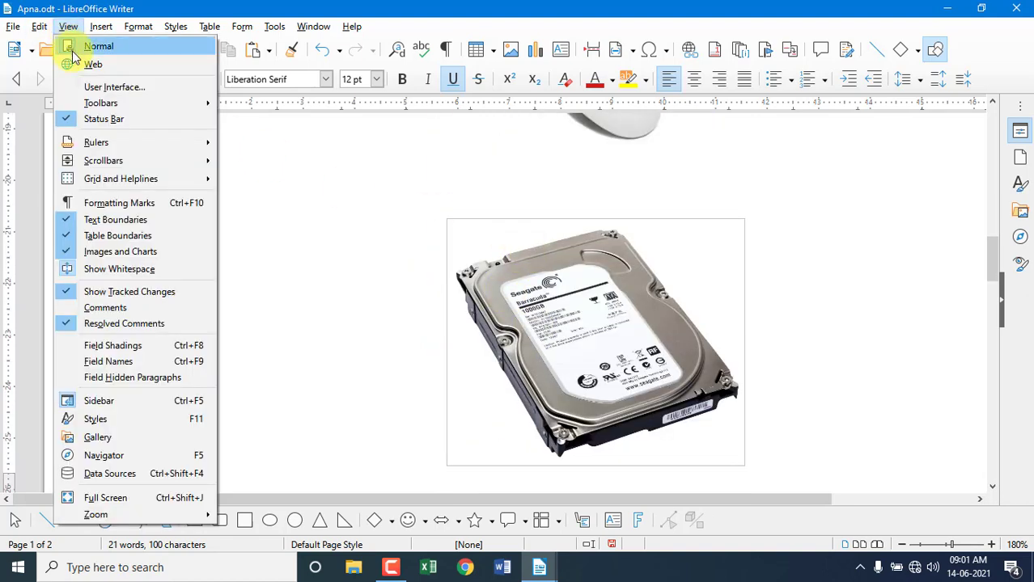
left_click(106, 252)
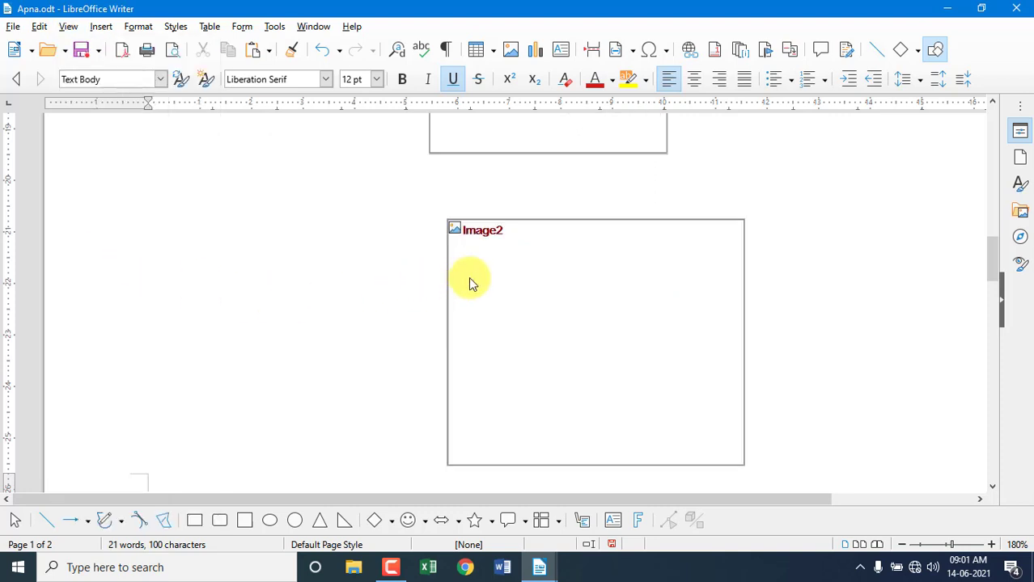
scroll(471, 283, "up", 3)
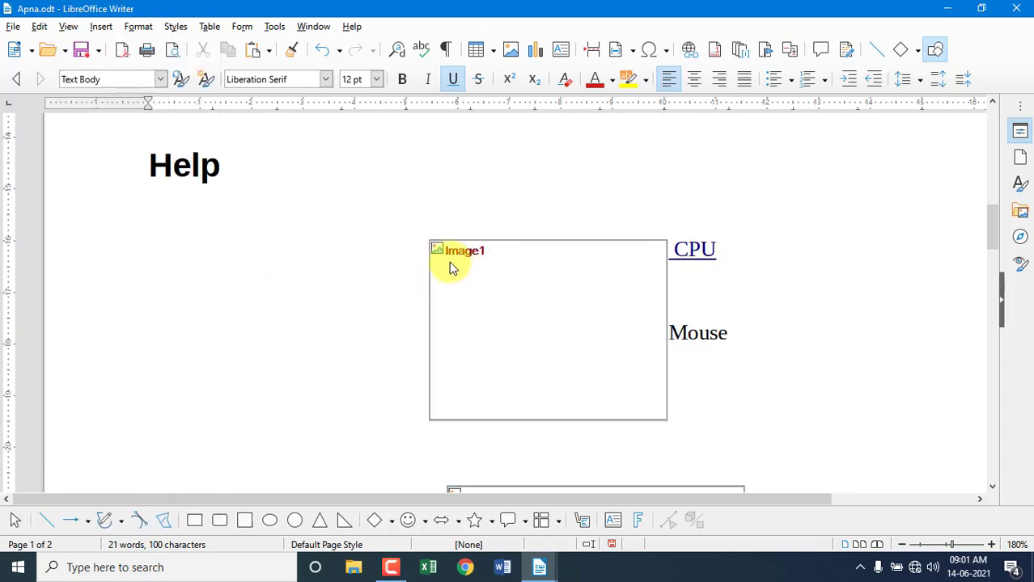
scroll(492, 259, "down", 4)
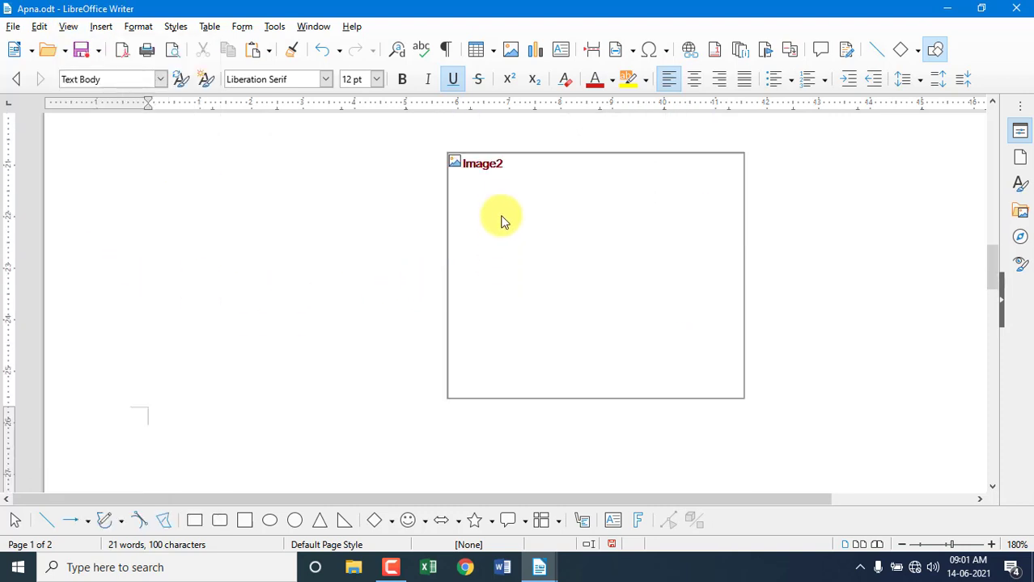
scroll(501, 220, "up", 4)
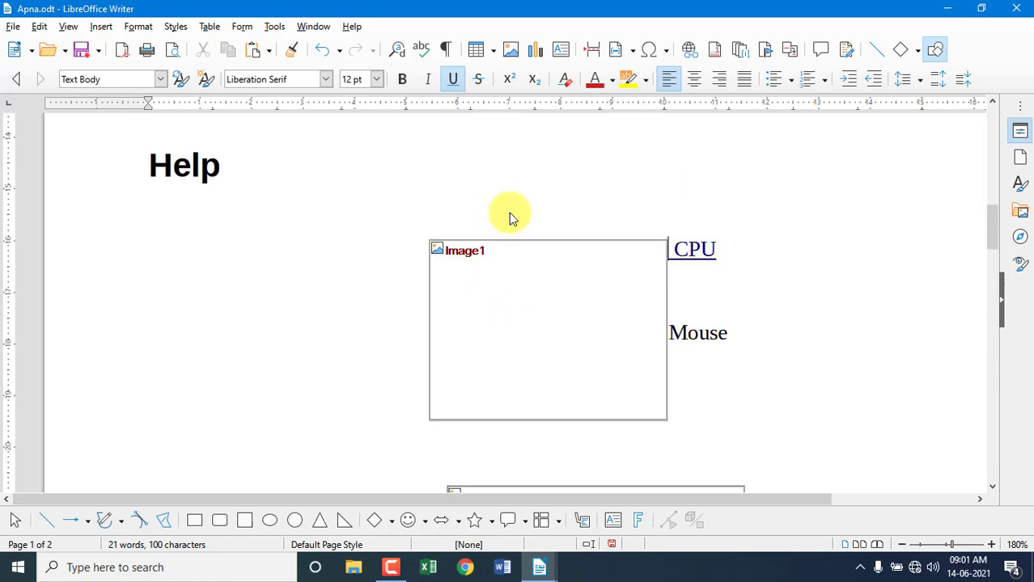
scroll(509, 218, "down", 1)
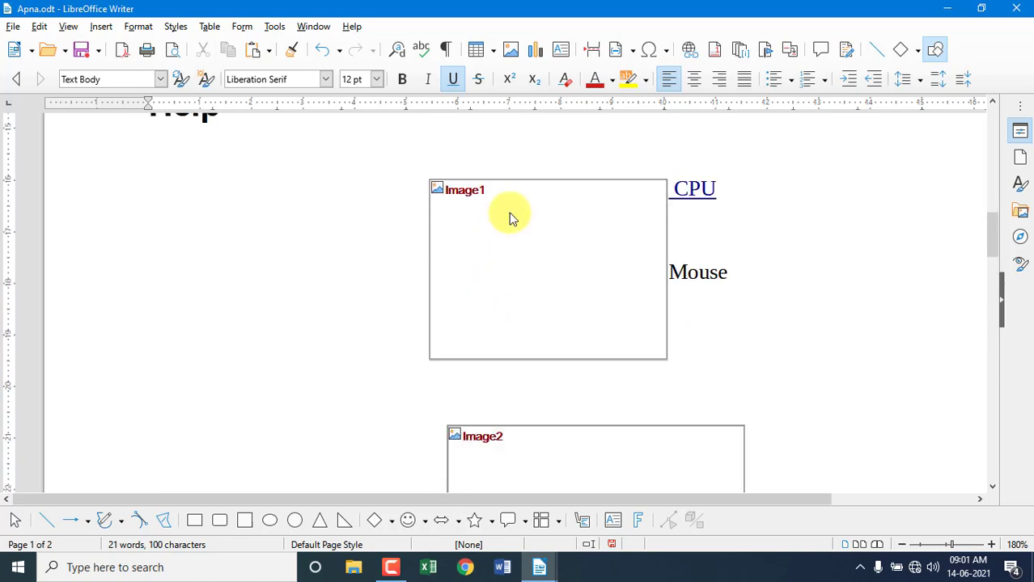
scroll(509, 213, "down", 1)
- Show the images and charts again and review the mouse and hard disk pictures
left_click(69, 26)
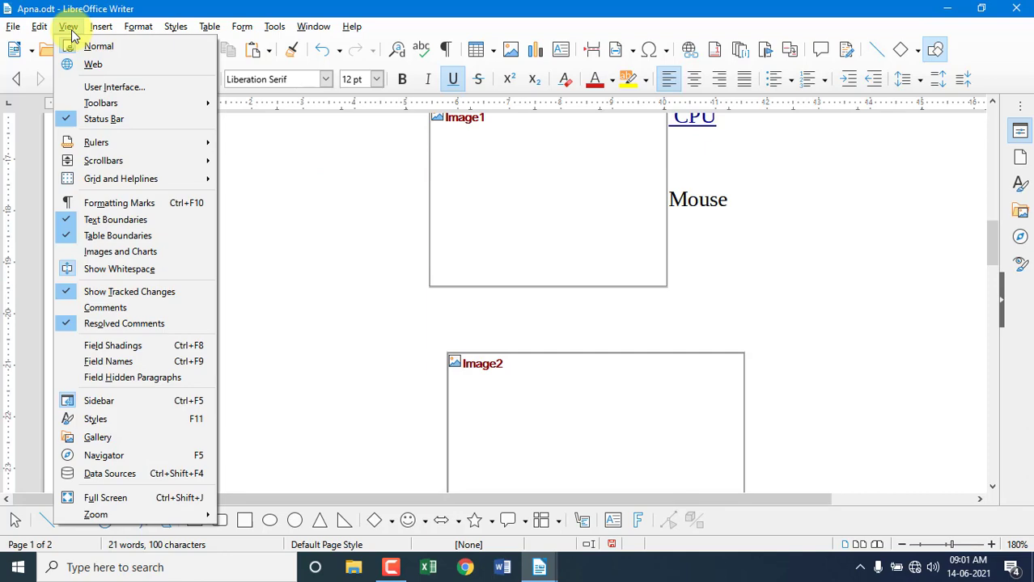
left_click(79, 255)
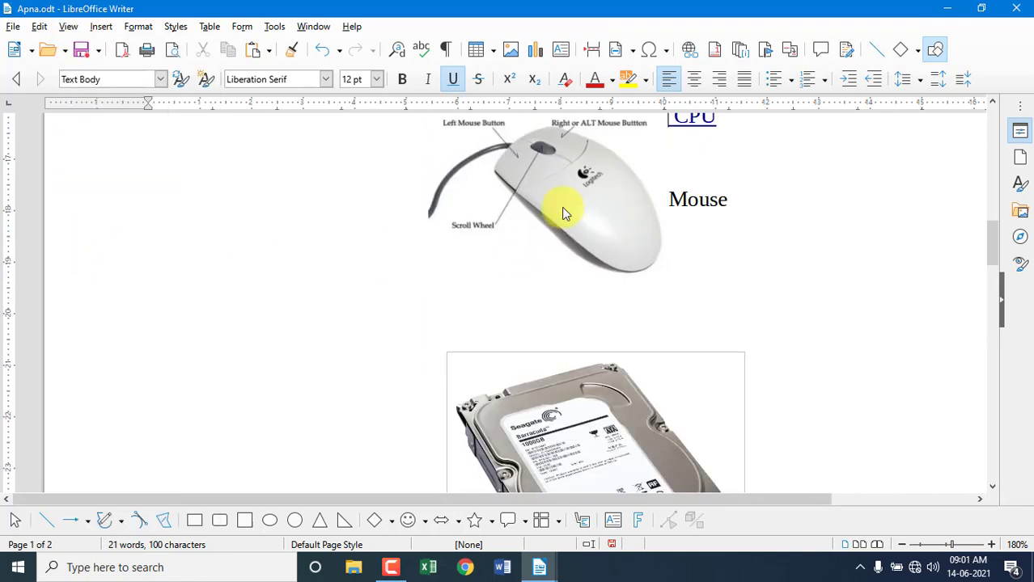
scroll(564, 213, "down", 2)
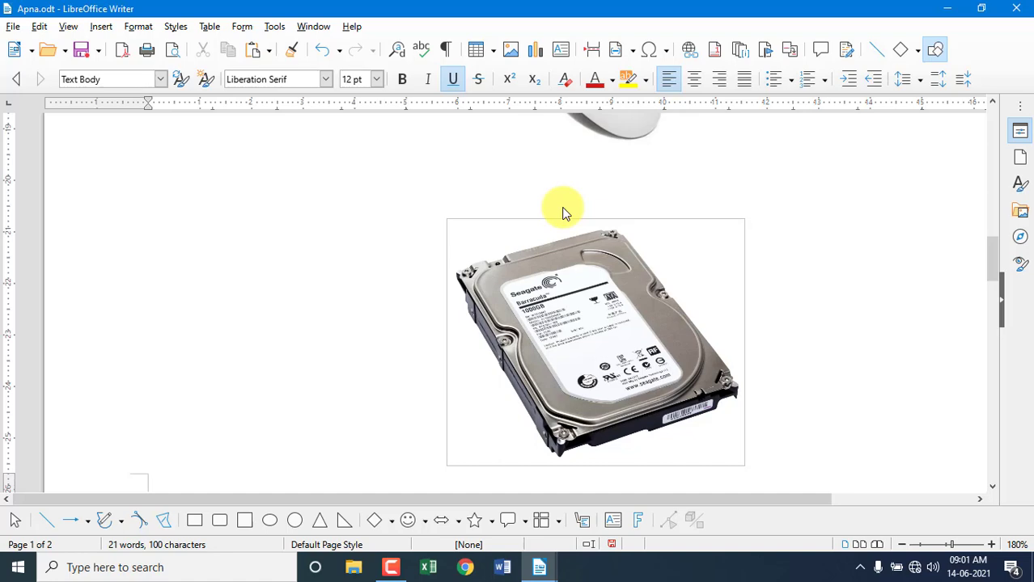
scroll(564, 212, "down", 3)
scroll(564, 212, "up", 6)
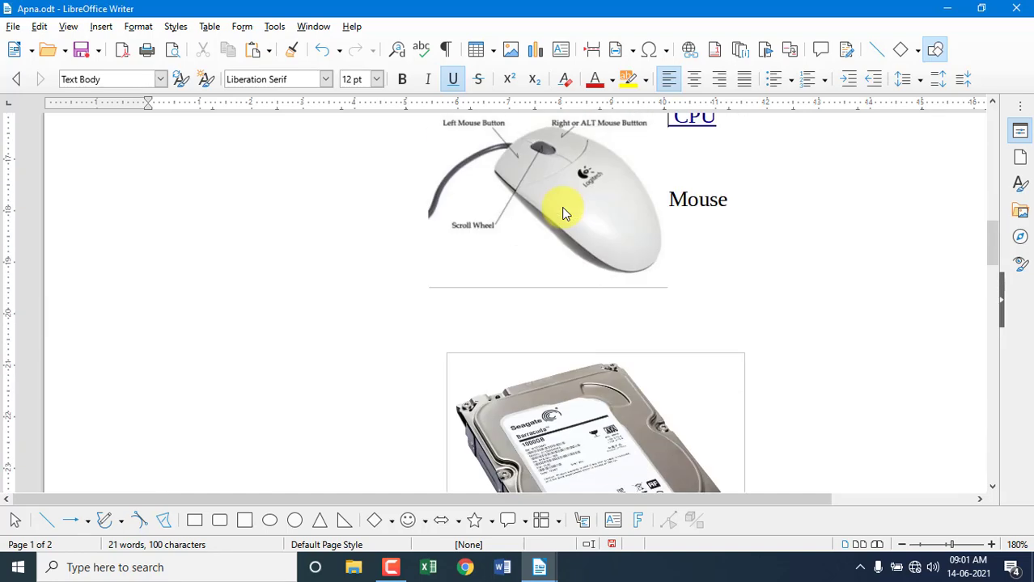
- Hide the whitespace between the first and second pages of the document
left_click(71, 27)
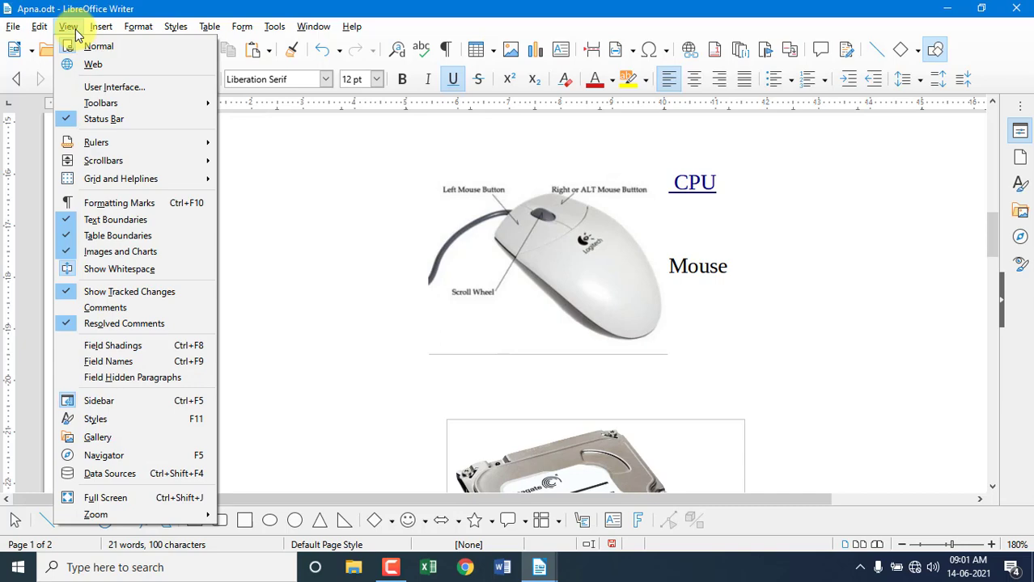
left_click(114, 275)
scroll(339, 271, "down", 5)
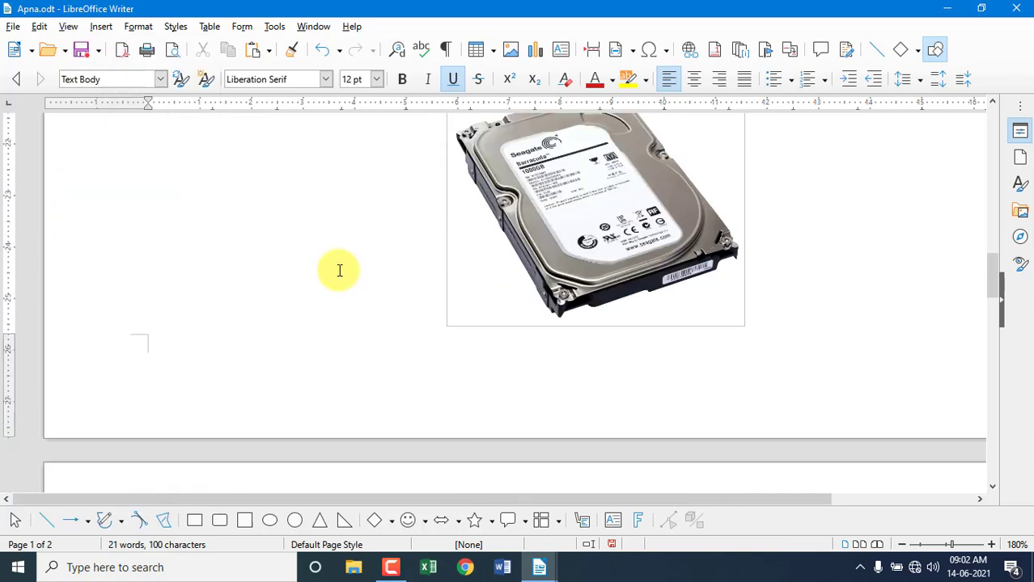
scroll(340, 271, "down", 3)
scroll(340, 271, "up", 1)
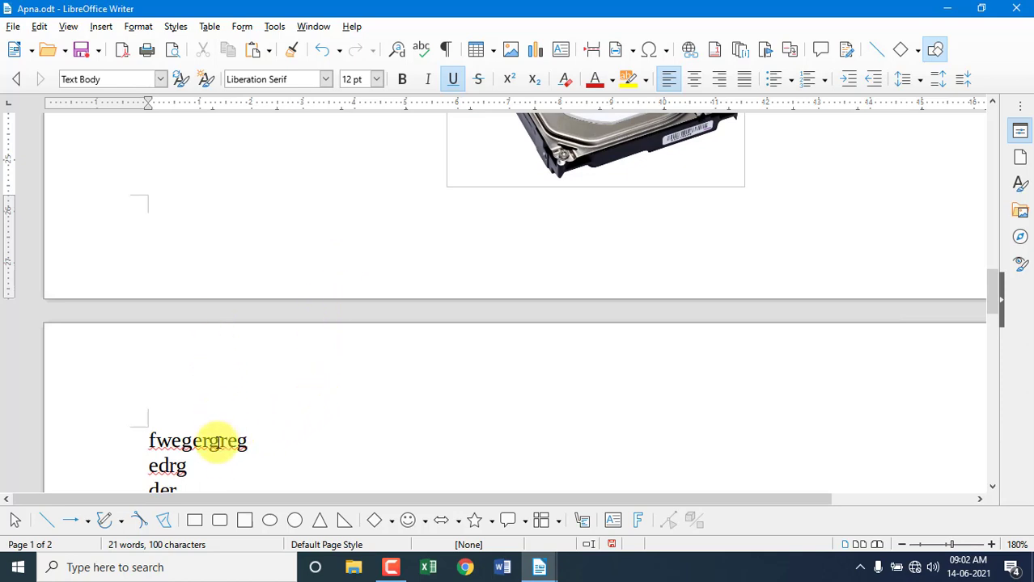
left_click(69, 26)
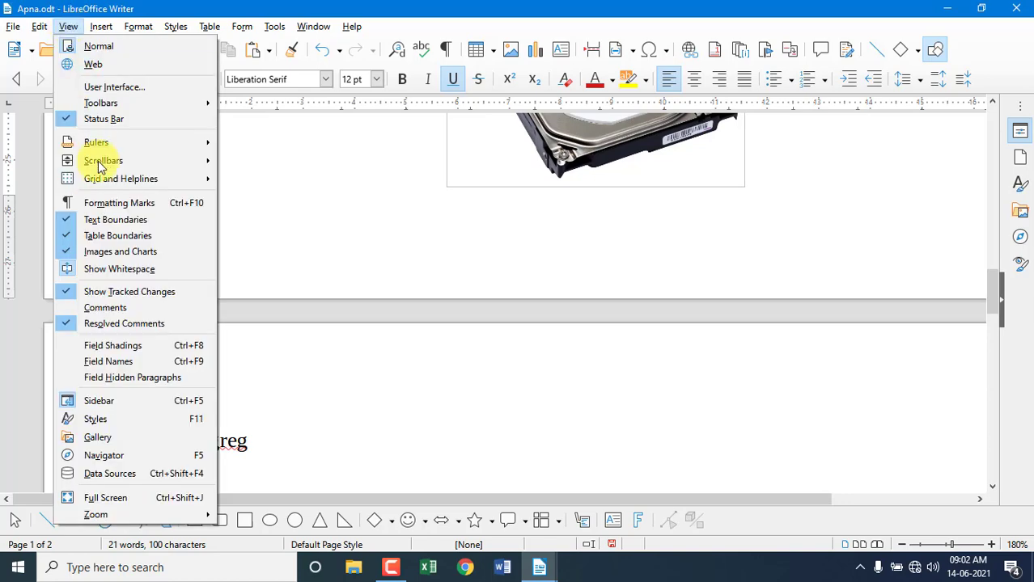
left_click(123, 271)
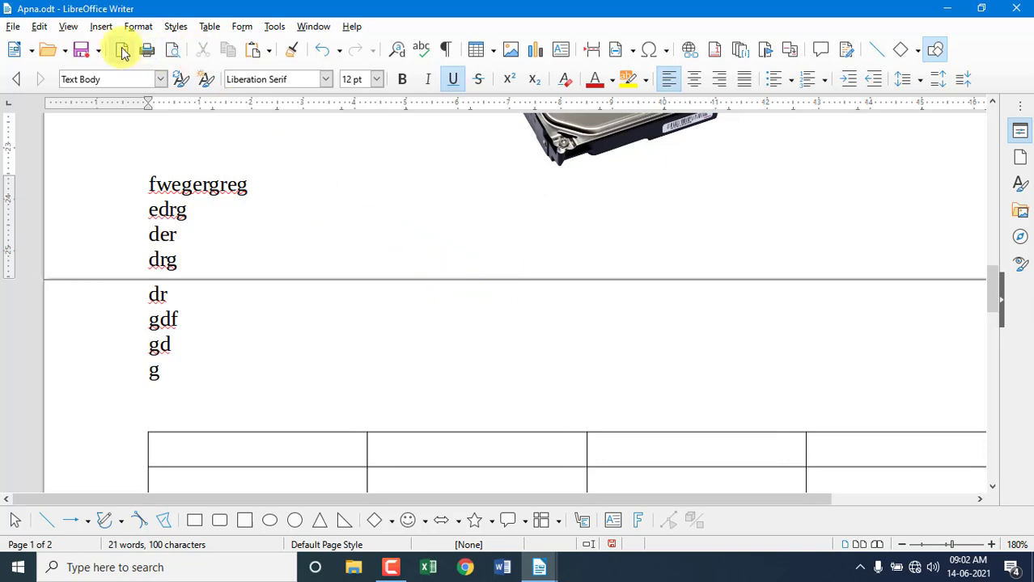
- Show the whitespace again and look at the gap between the two pages
left_click(68, 26)
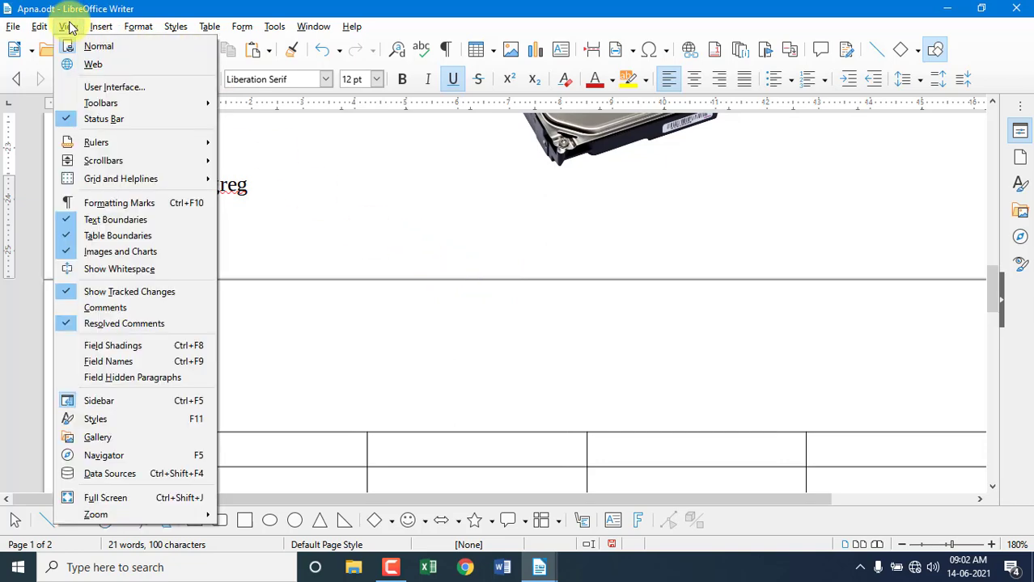
left_click(103, 271)
scroll(302, 310, "down", 10)
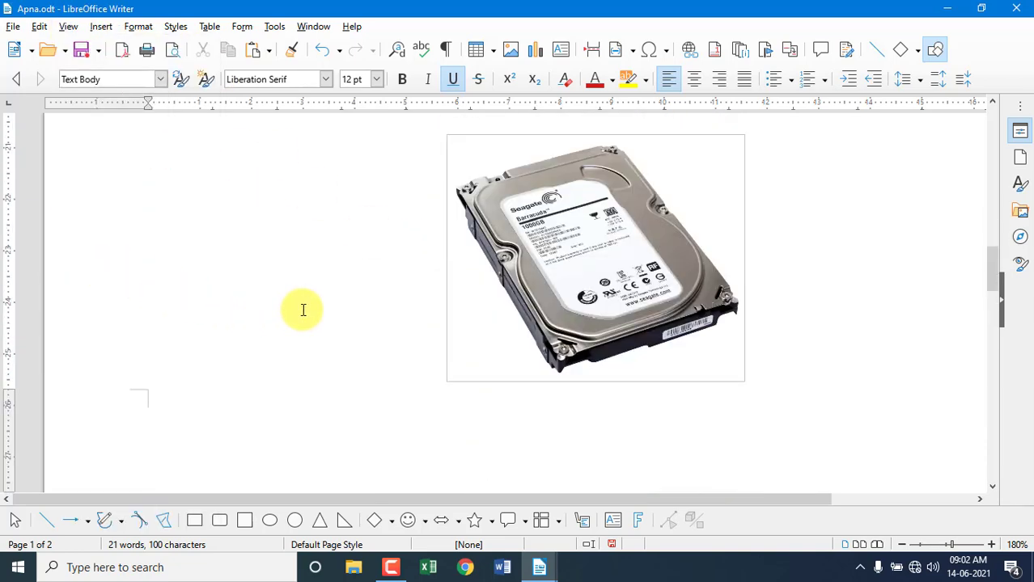
scroll(302, 309, "up", 3)
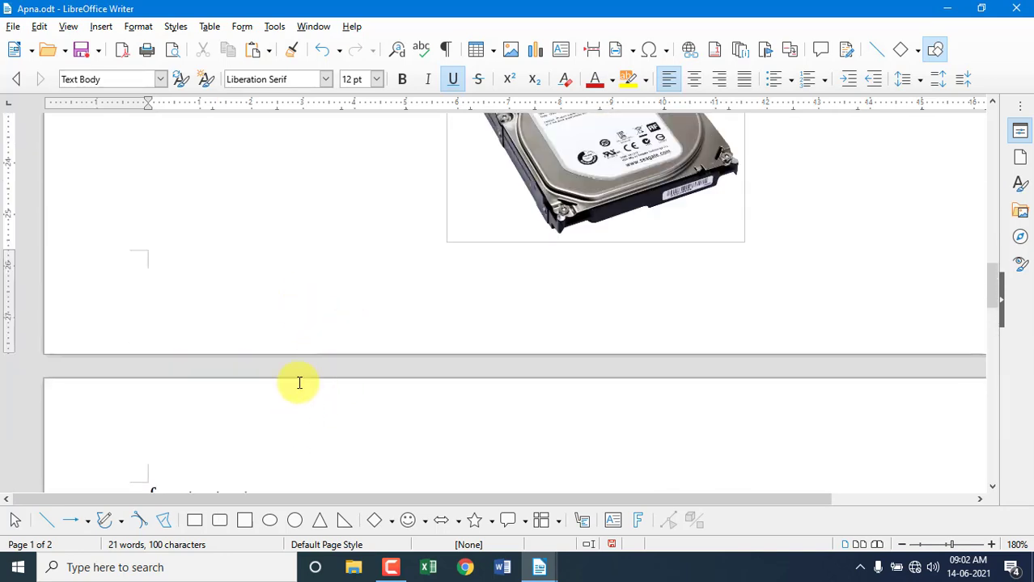
- Place the text cursor after the Edit heading and start recording tracked changes
left_click(68, 27)
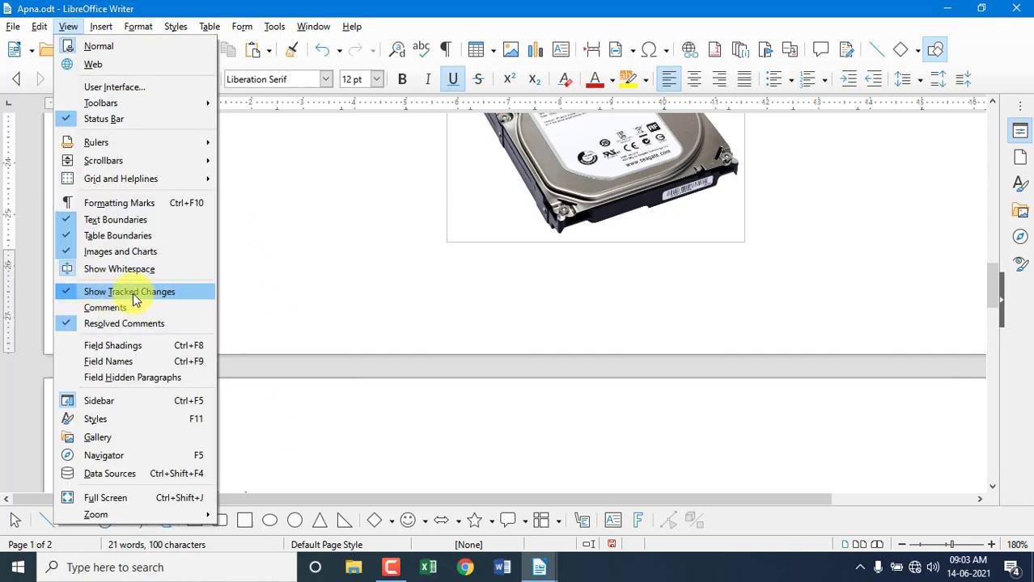
left_click(307, 286)
scroll(309, 287, "up", 10)
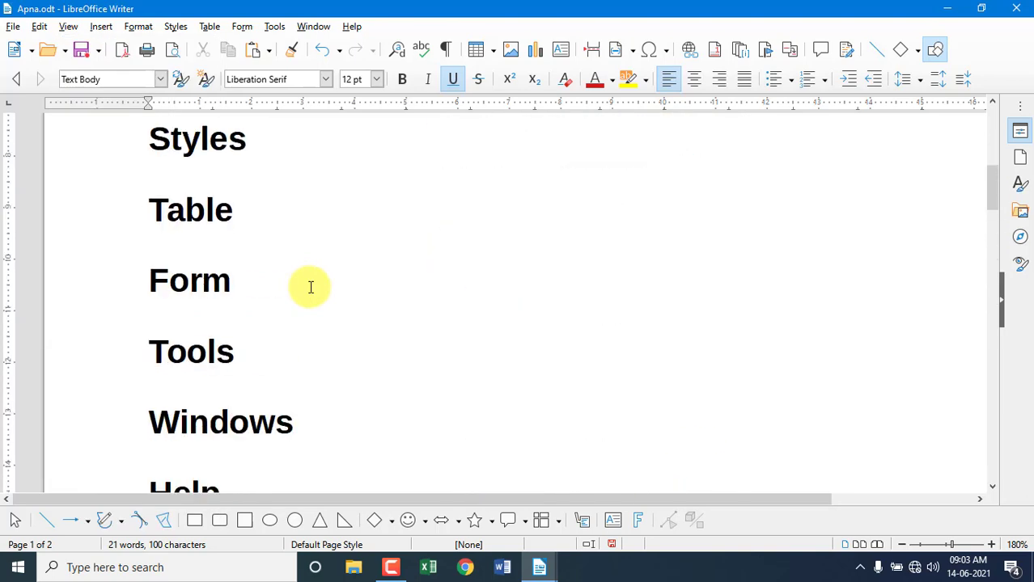
scroll(310, 287, "up", 5)
left_click(218, 261)
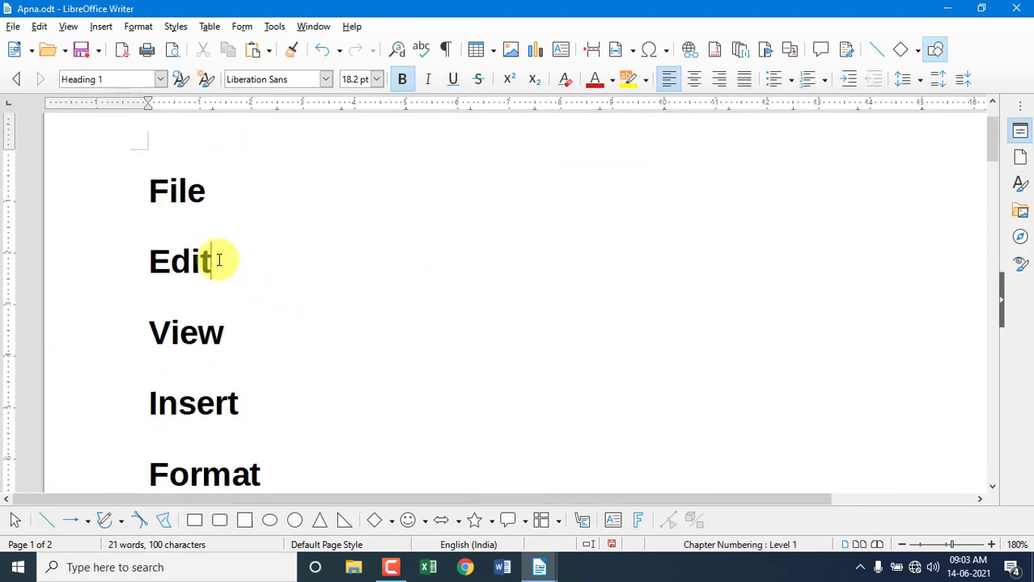
left_click(39, 26)
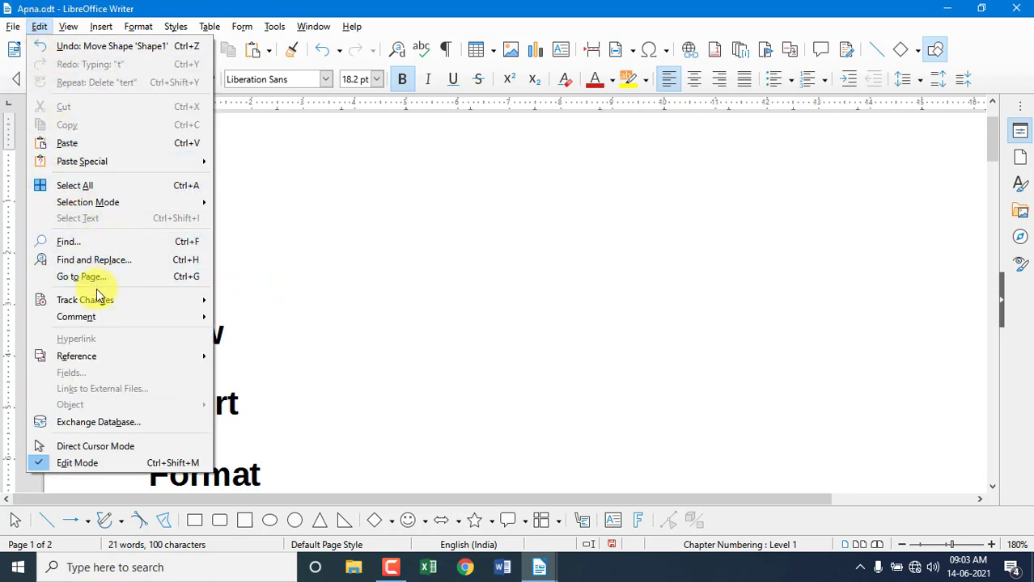
mouse_move(101, 308)
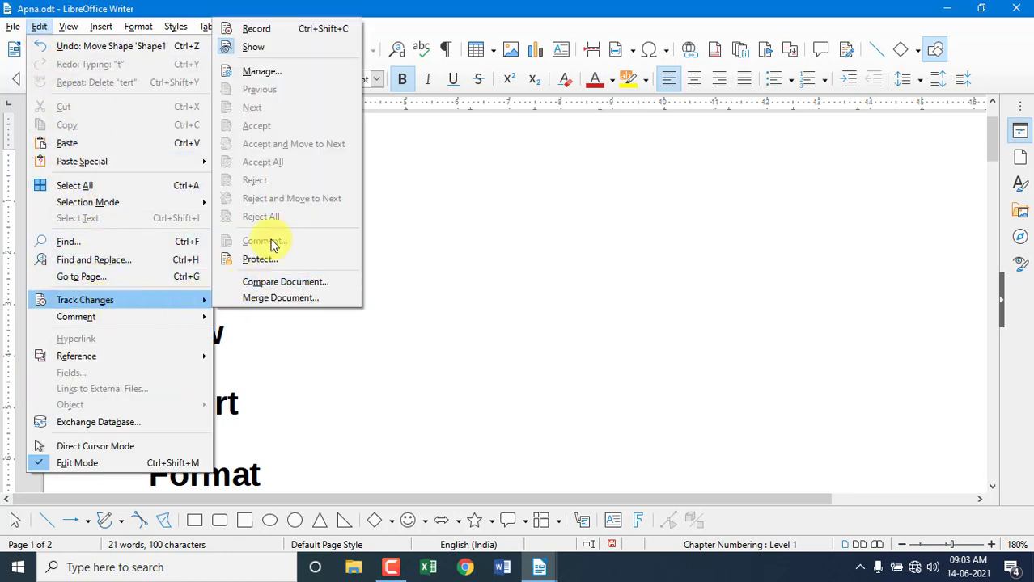
left_click(259, 31)
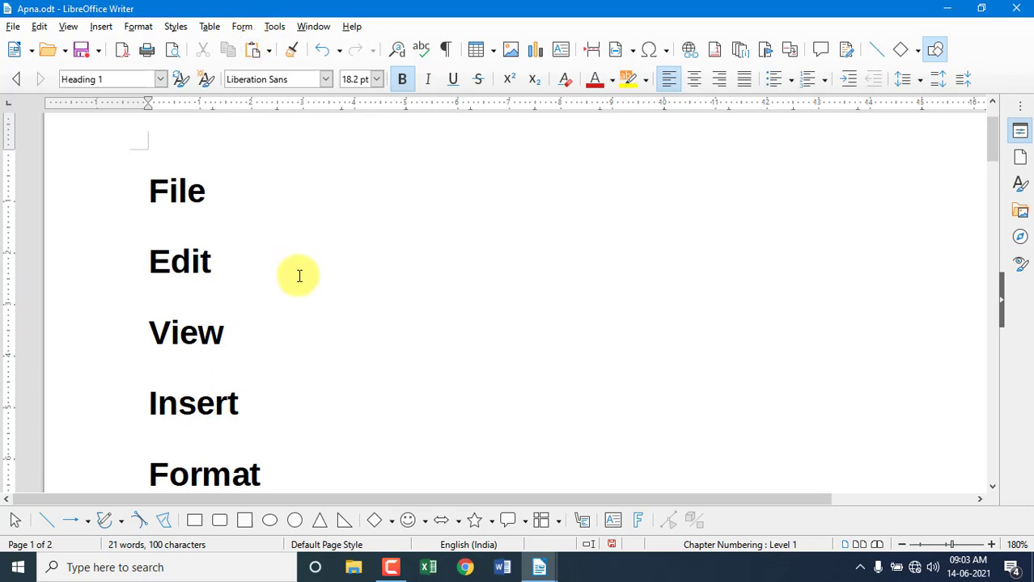
- Add the text "dfjdhjhg" after the Edit heading and delete the word "Edit" as tracked changes
type("dfjdhjhg")
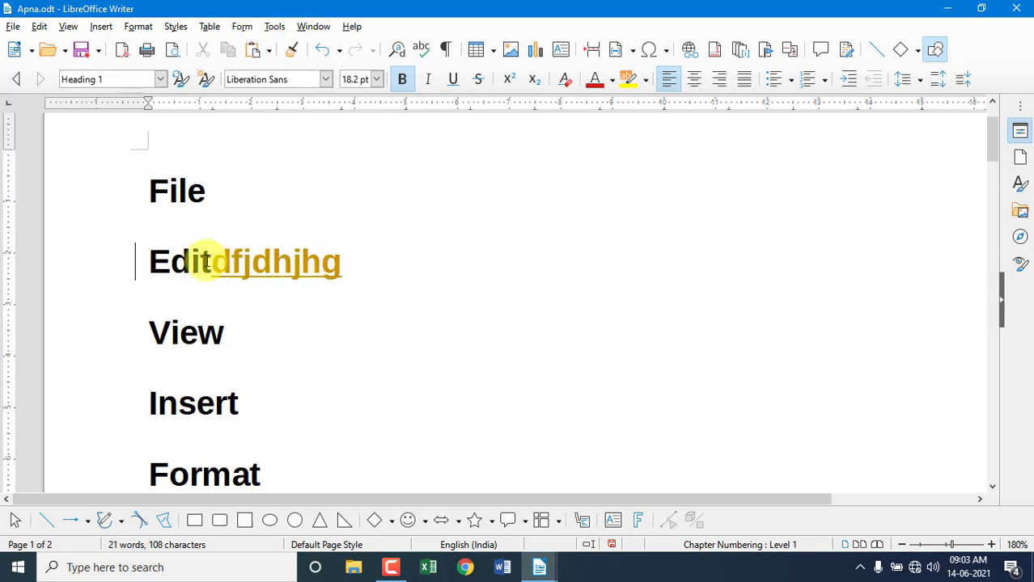
left_click(212, 260)
key("BackSpace")
key("BackSpace")
key("BackSpace")
key("BackSpace")
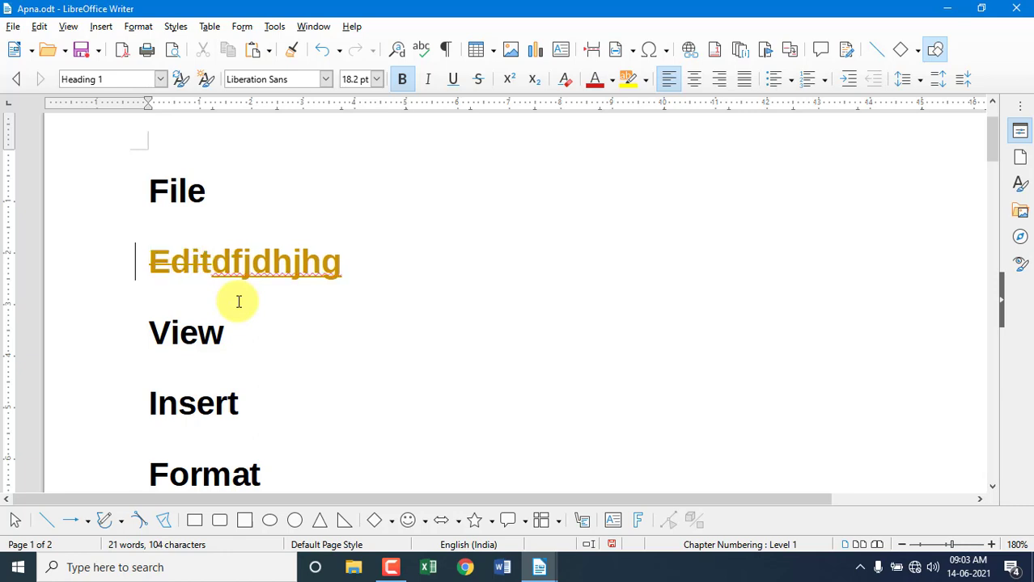
- Hide the tracked changes in the document and show them again
left_click(68, 26)
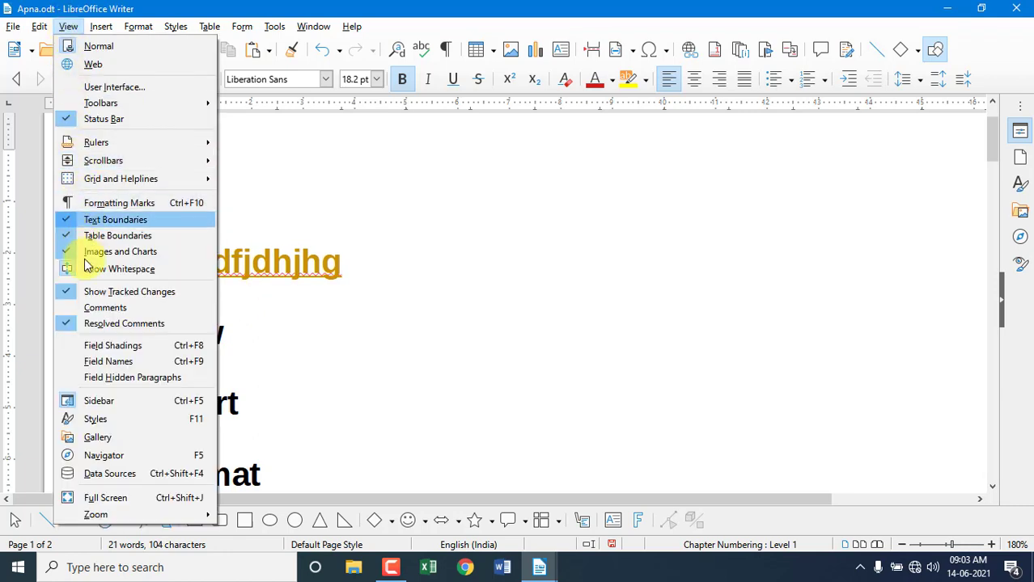
left_click(114, 294)
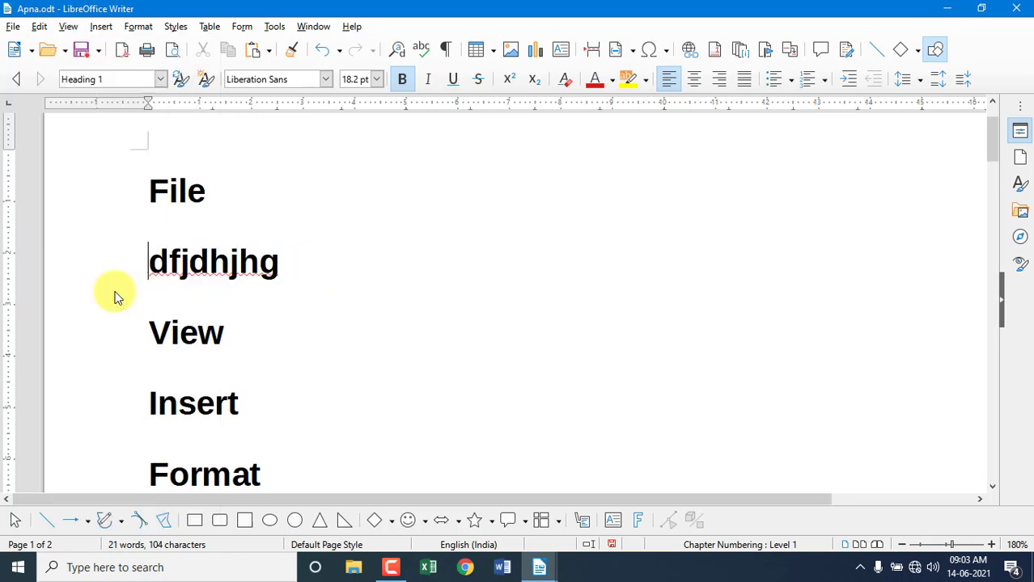
left_click(68, 26)
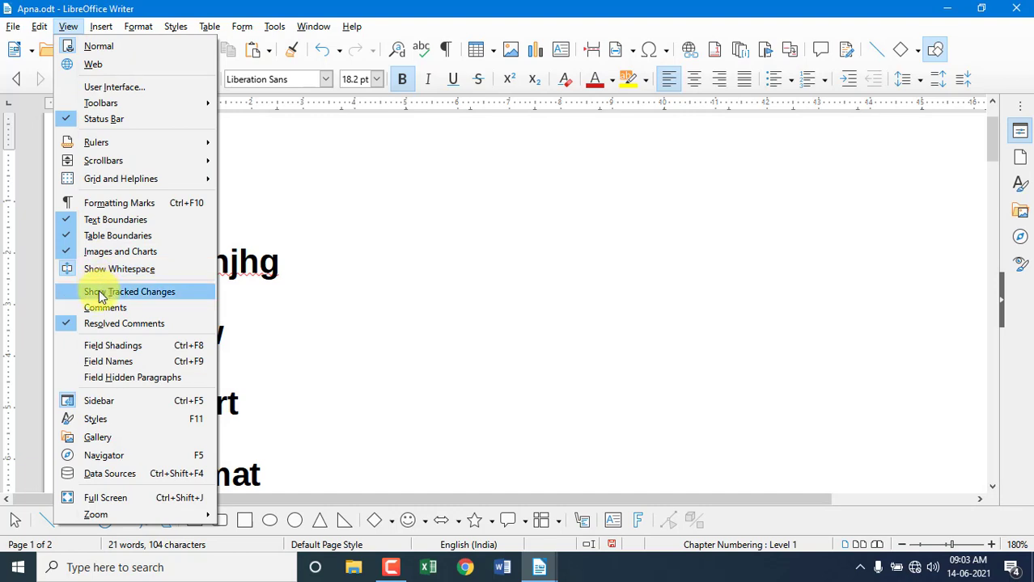
left_click(101, 291)
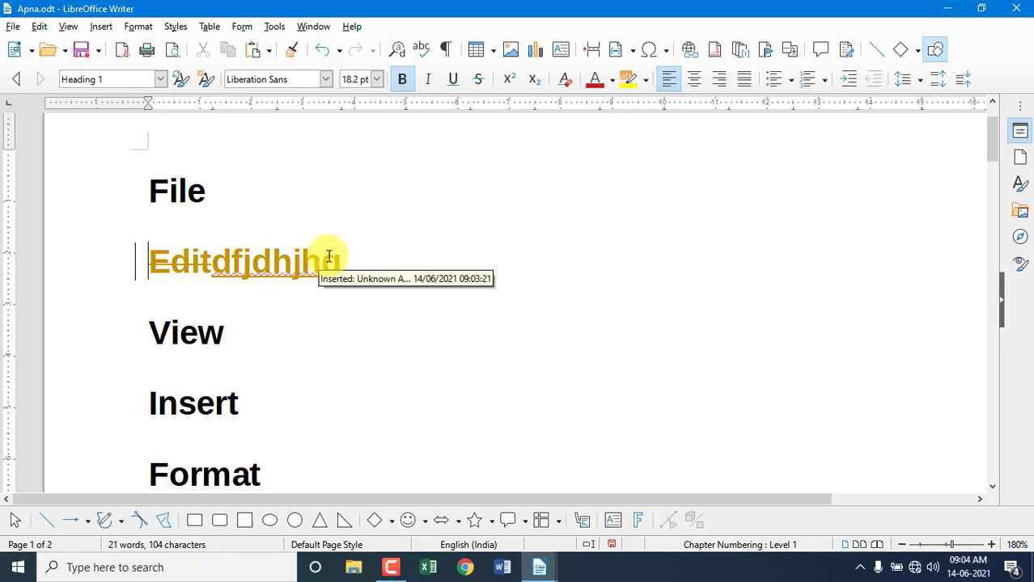
- Reject all tracked changes to restore the original Edit heading
left_click(40, 27)
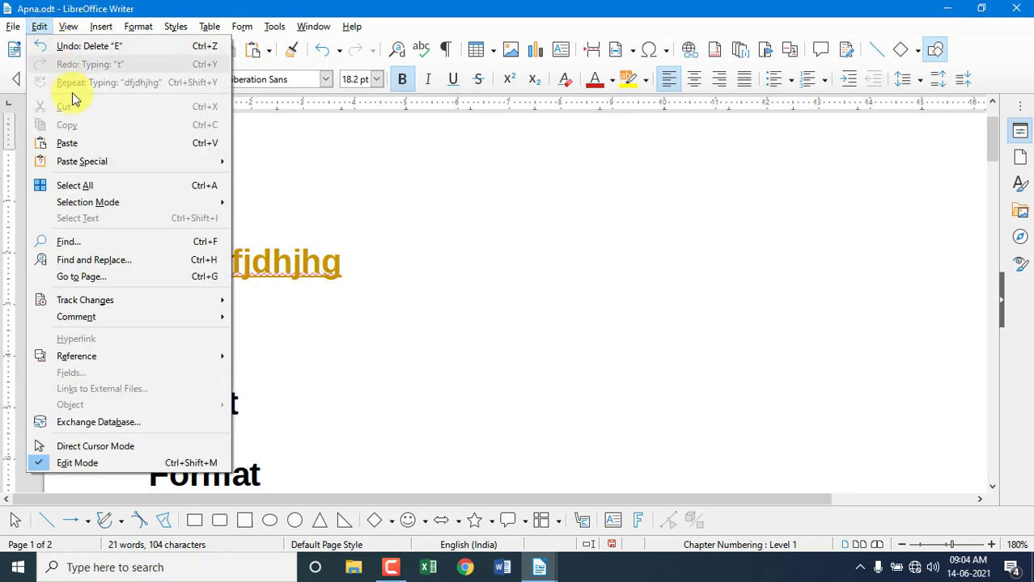
mouse_move(203, 300)
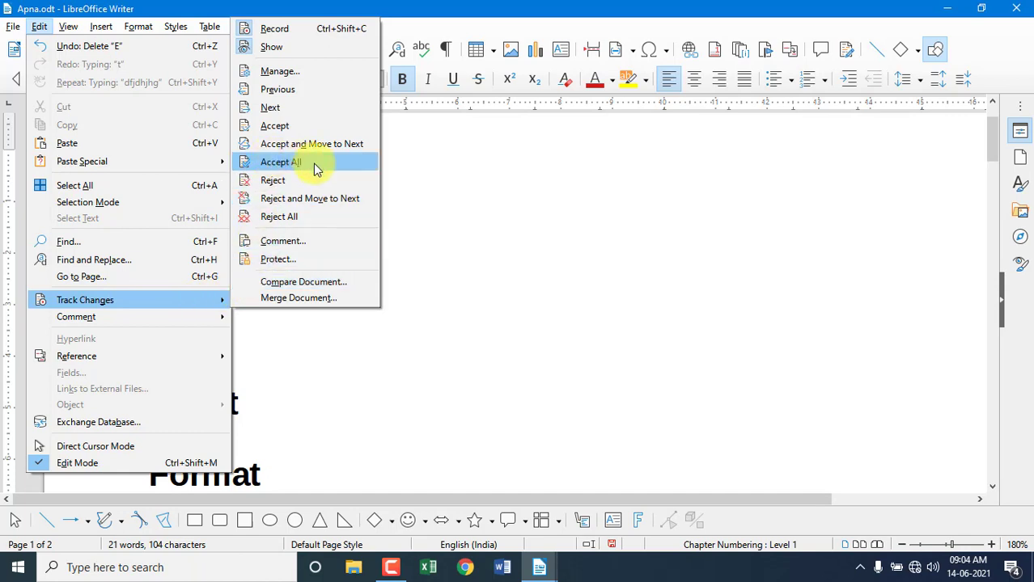
left_click(296, 219)
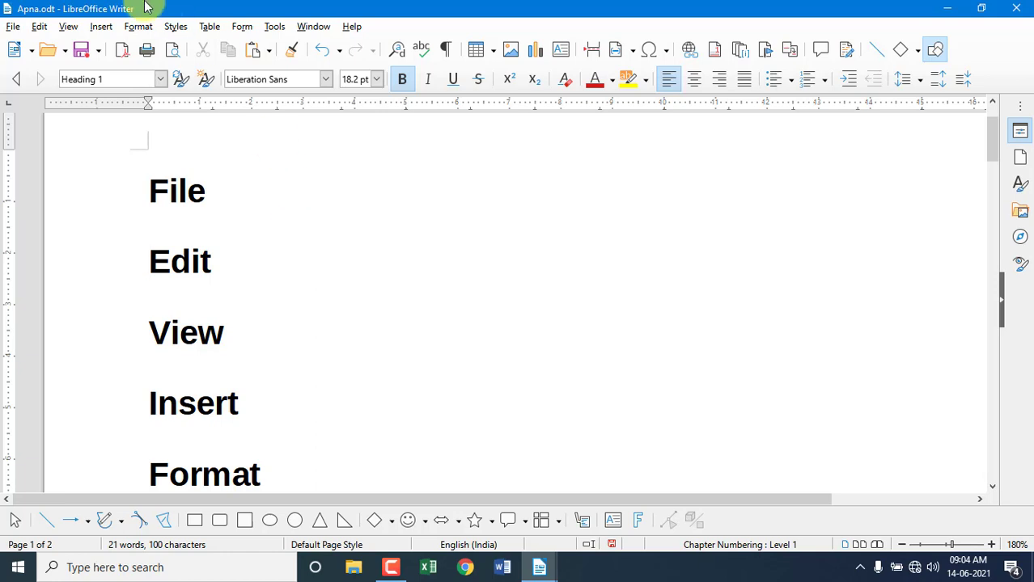
- Turn on the display of comments and look at the comment attached to the View heading
left_click(68, 34)
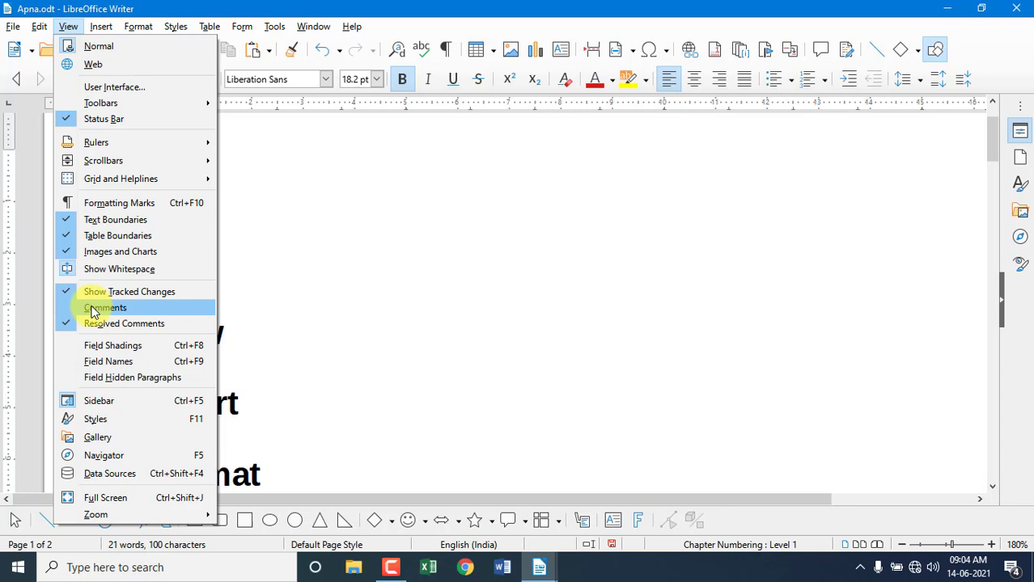
left_click(102, 27)
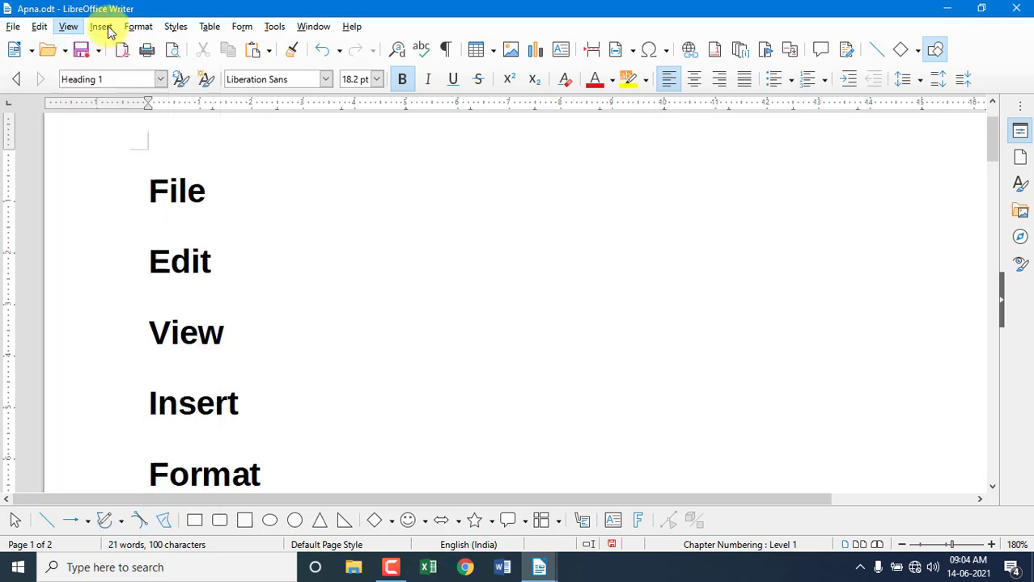
left_click(102, 27)
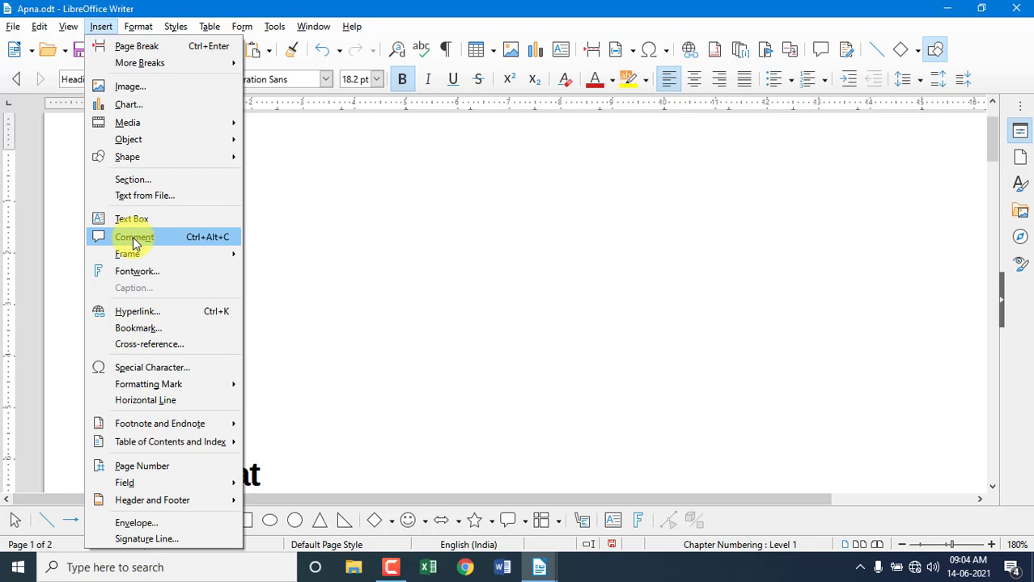
left_click(71, 29)
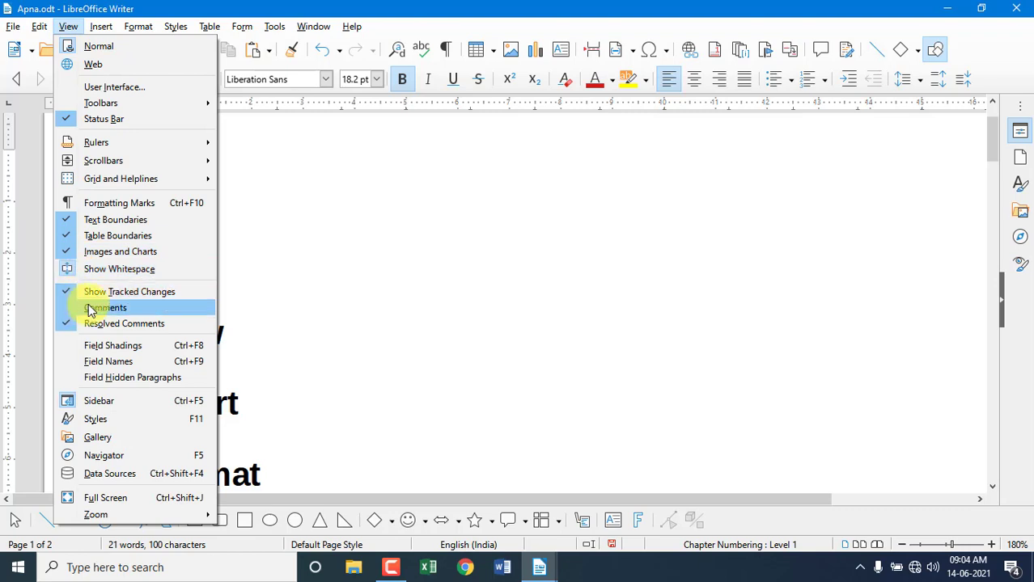
left_click(79, 311)
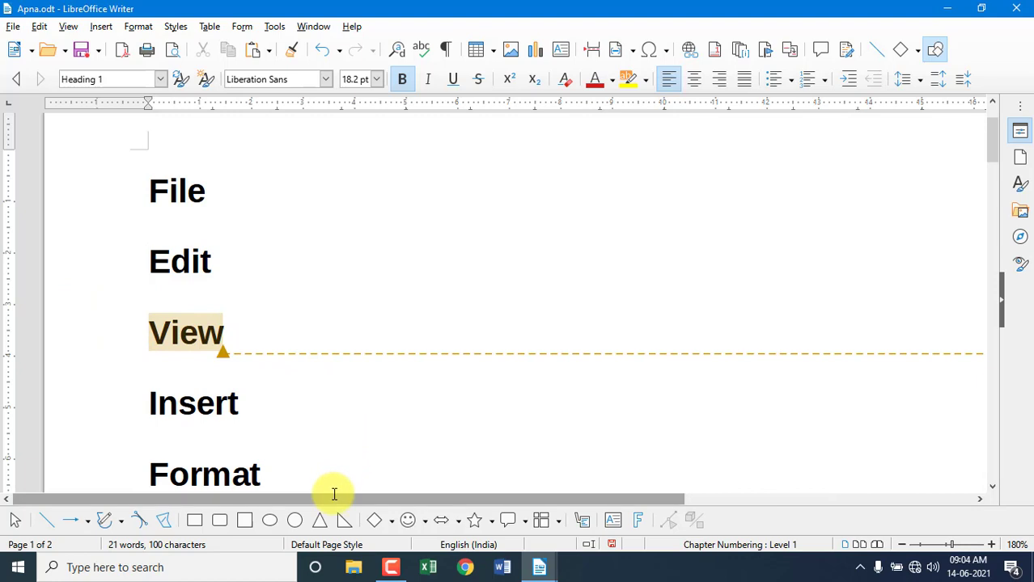
left_click_drag(335, 496, 623, 503)
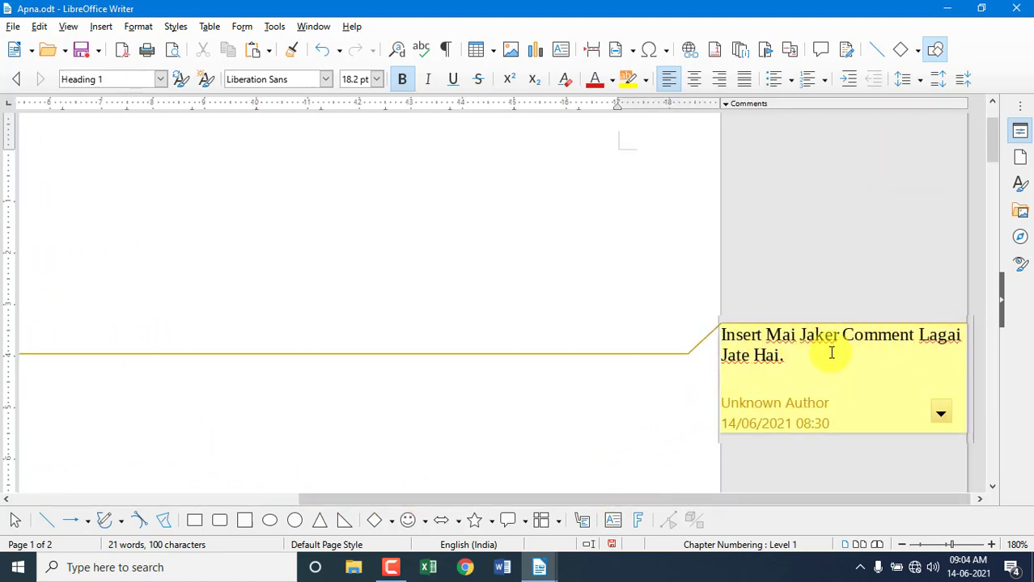
left_click_drag(661, 508, 396, 508)
- Add a space and a Date field after the Insert heading
left_click(70, 27)
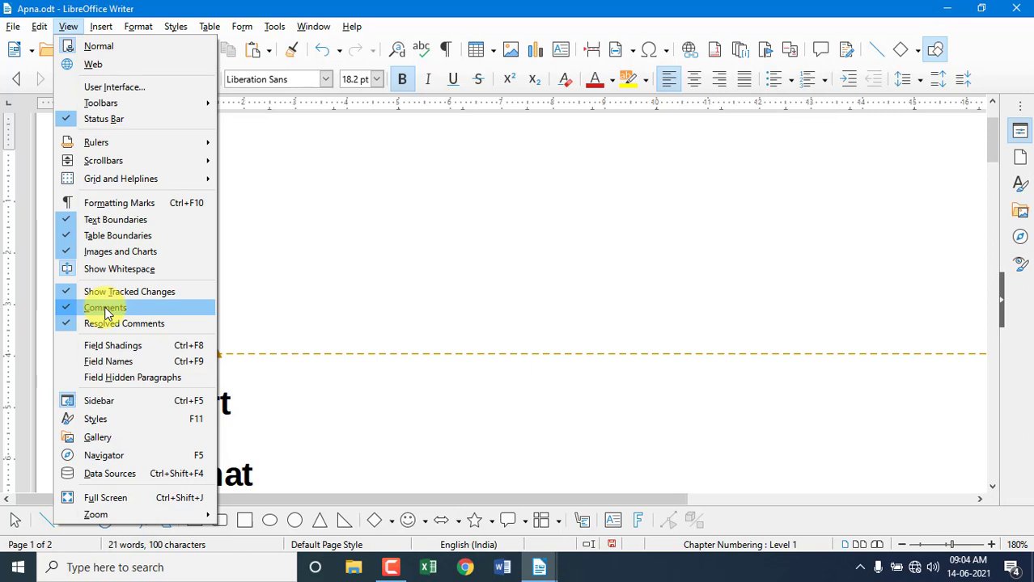
left_click(69, 29)
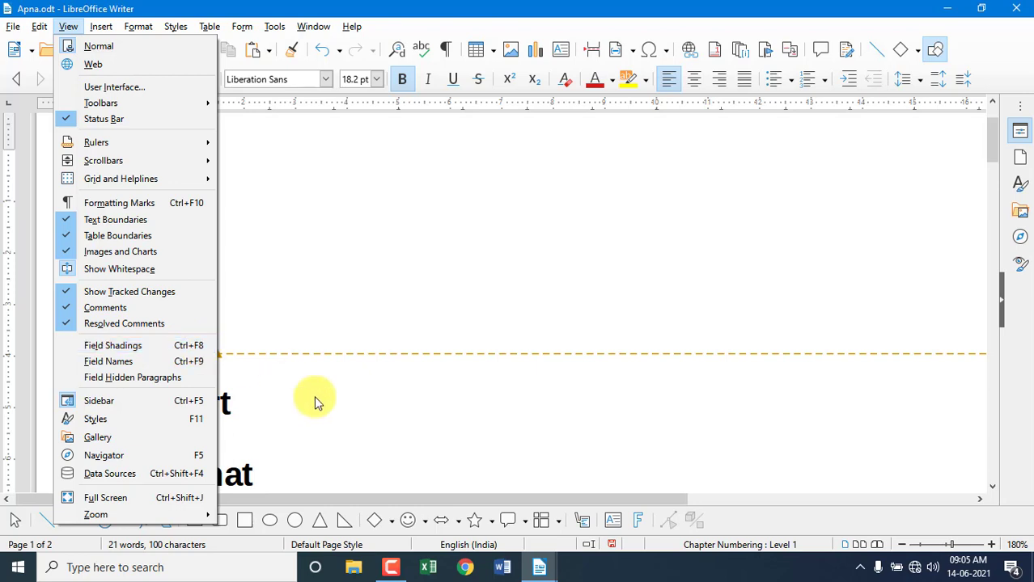
left_click(330, 414)
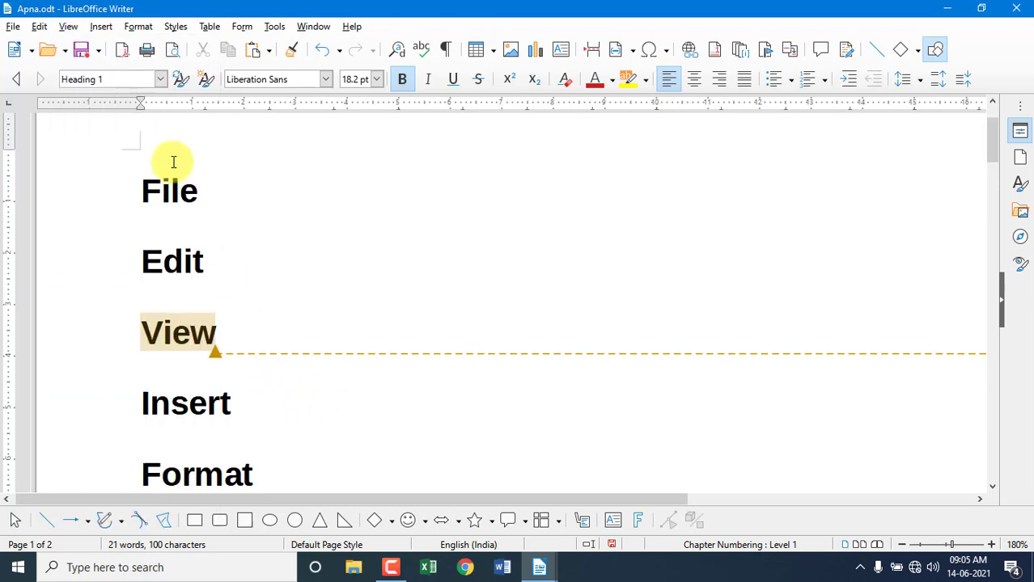
left_click(102, 26)
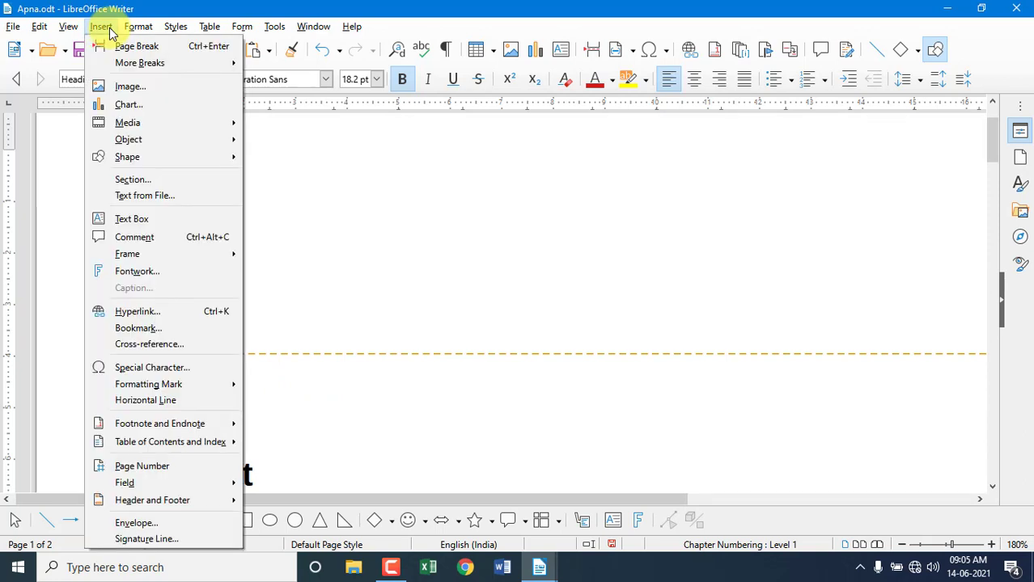
mouse_move(126, 483)
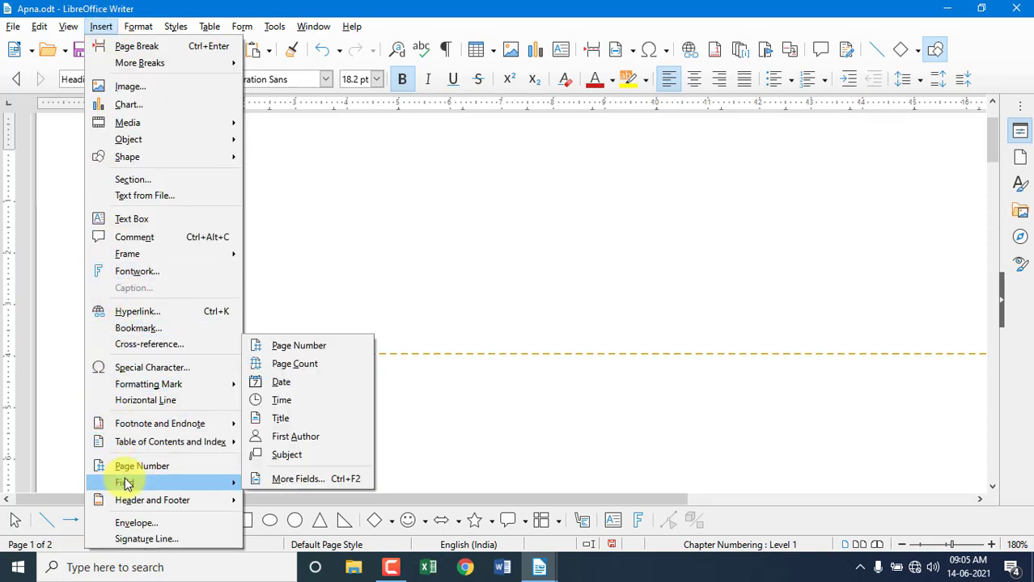
left_click(283, 383)
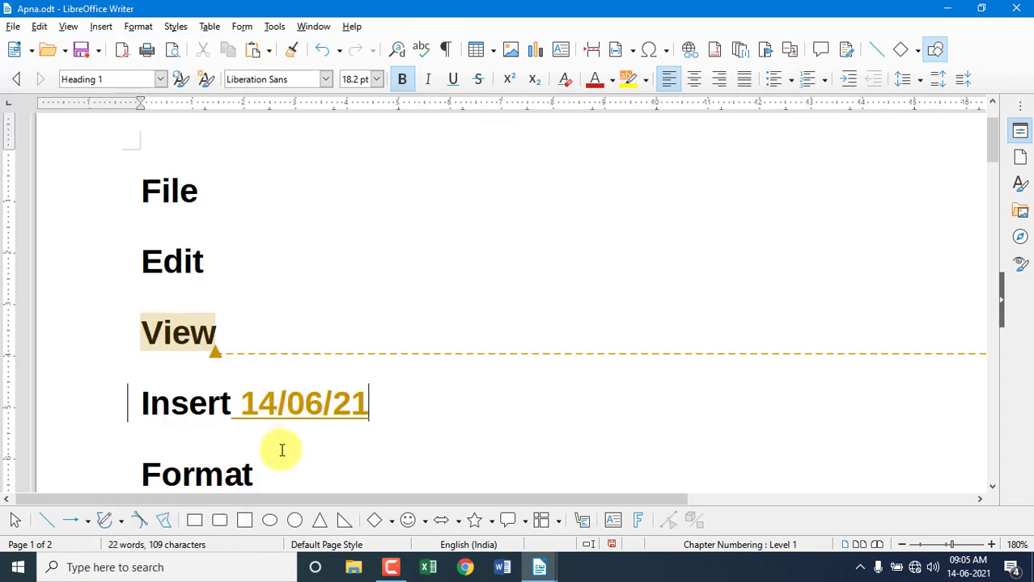
- Add a space and a Time field after the Format heading
scroll(343, 401, "down", 1)
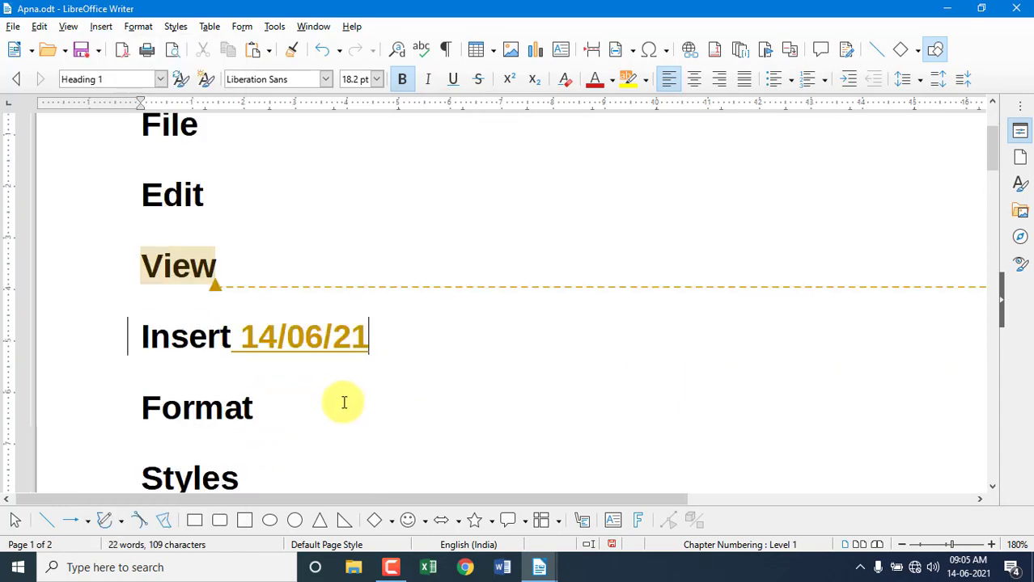
left_click(268, 409)
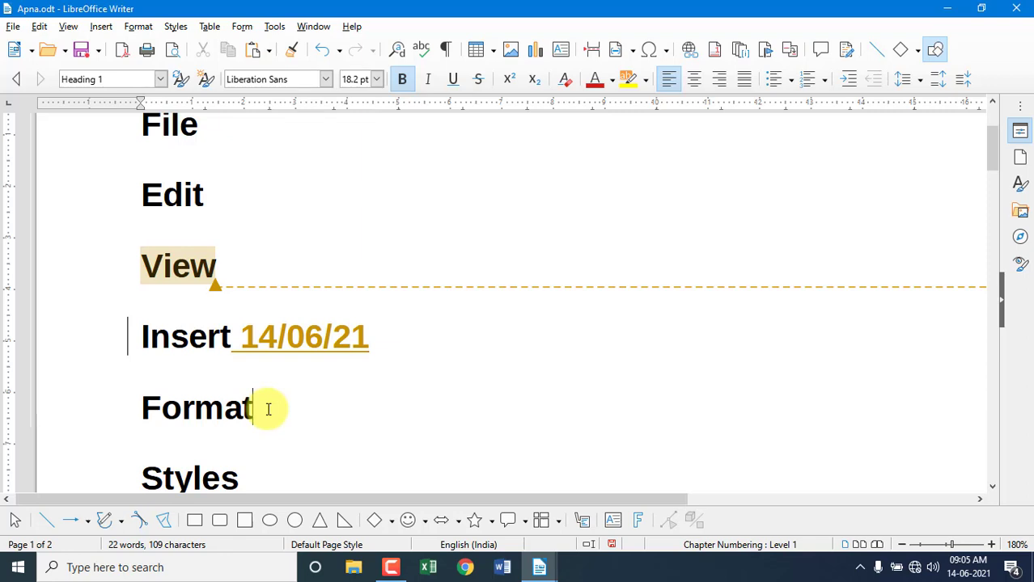
left_click(103, 29)
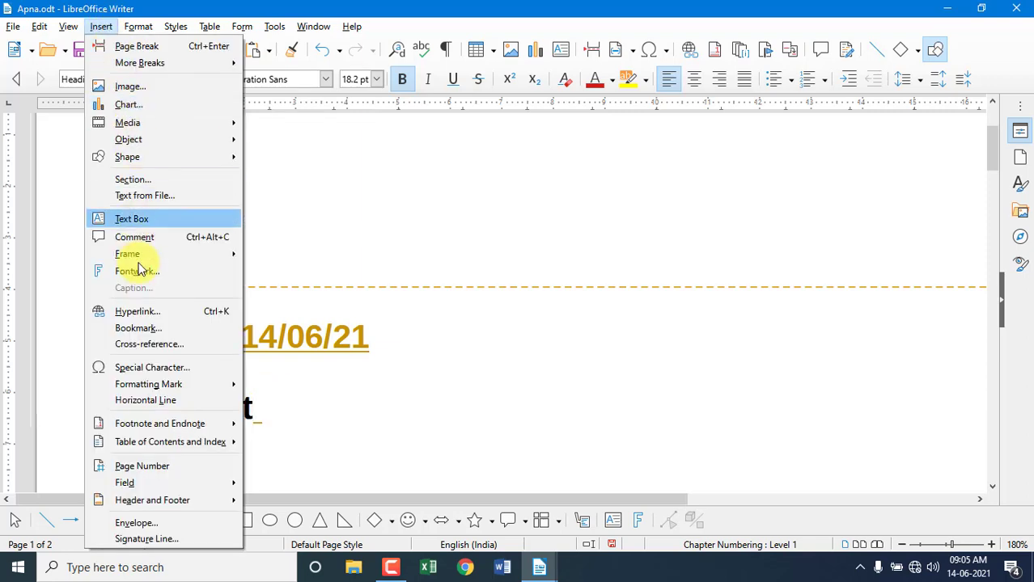
mouse_move(166, 486)
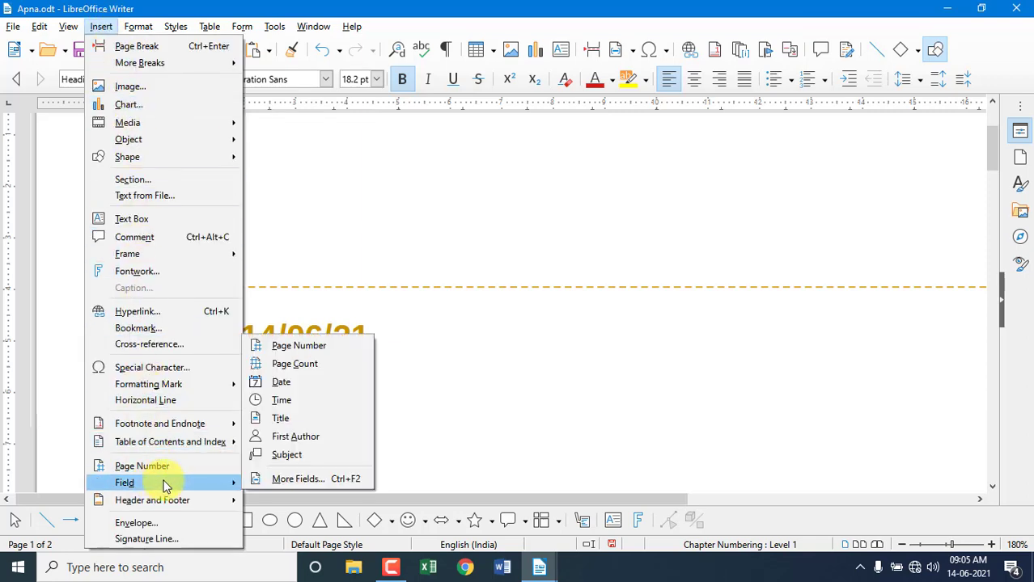
left_click(275, 399)
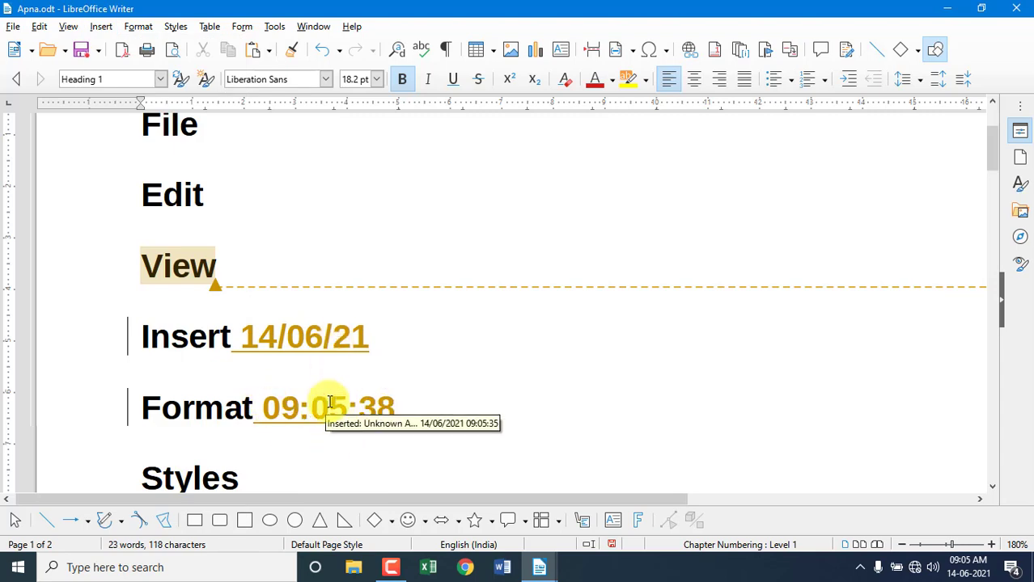
- Turn on field shadings and field names for the inserted date and time fields
left_click(69, 26)
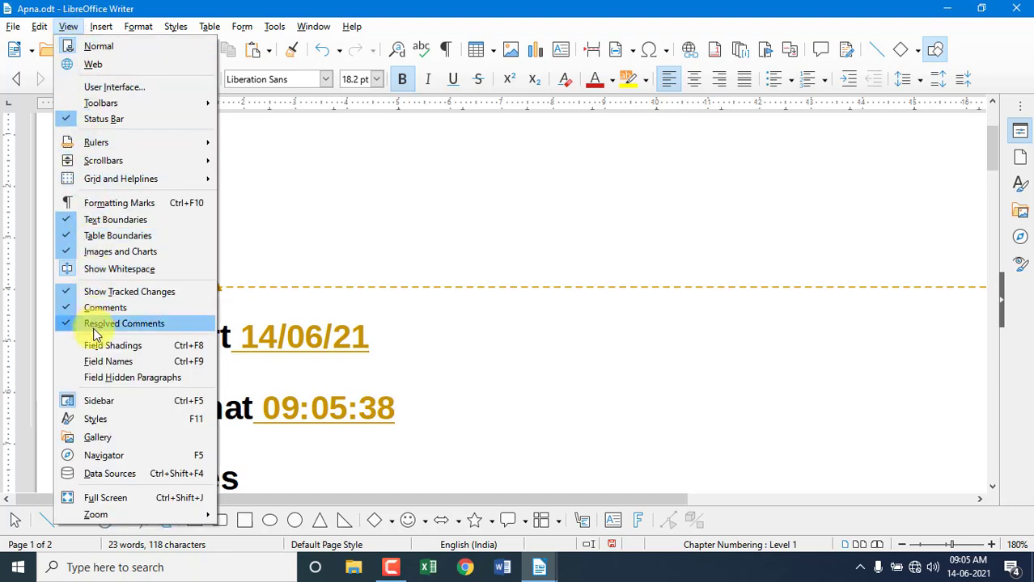
left_click(76, 346)
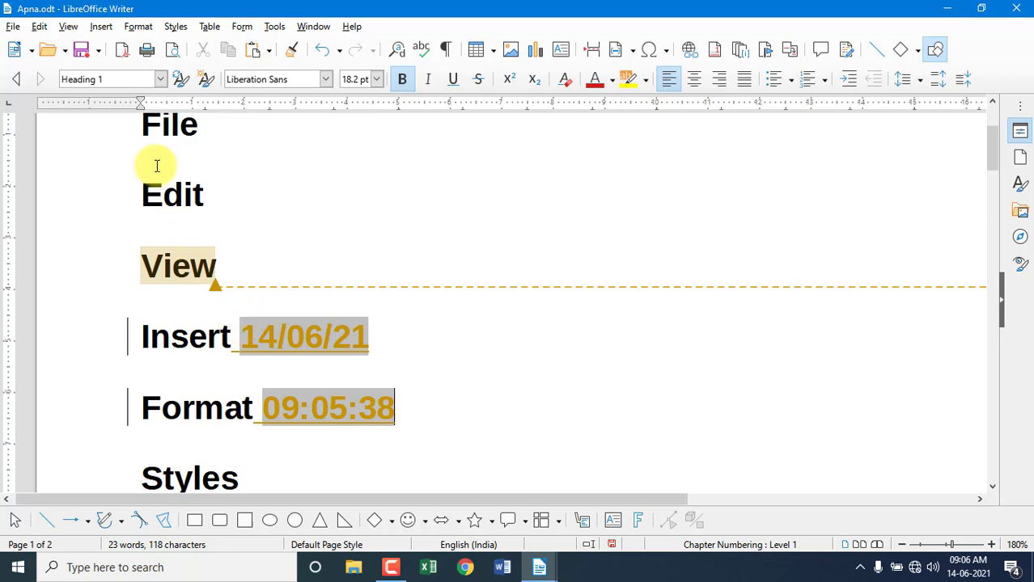
left_click(69, 26)
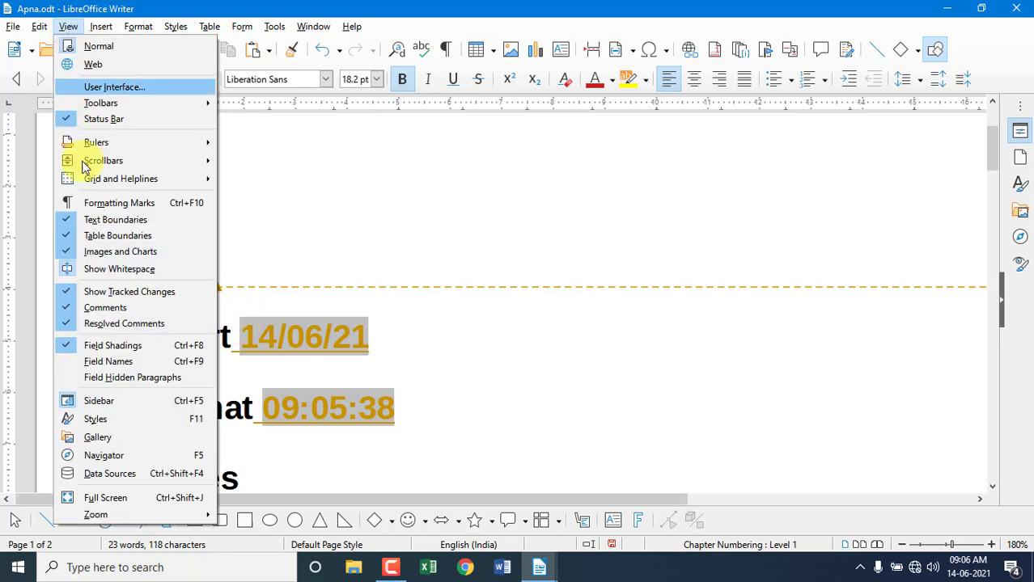
left_click(105, 363)
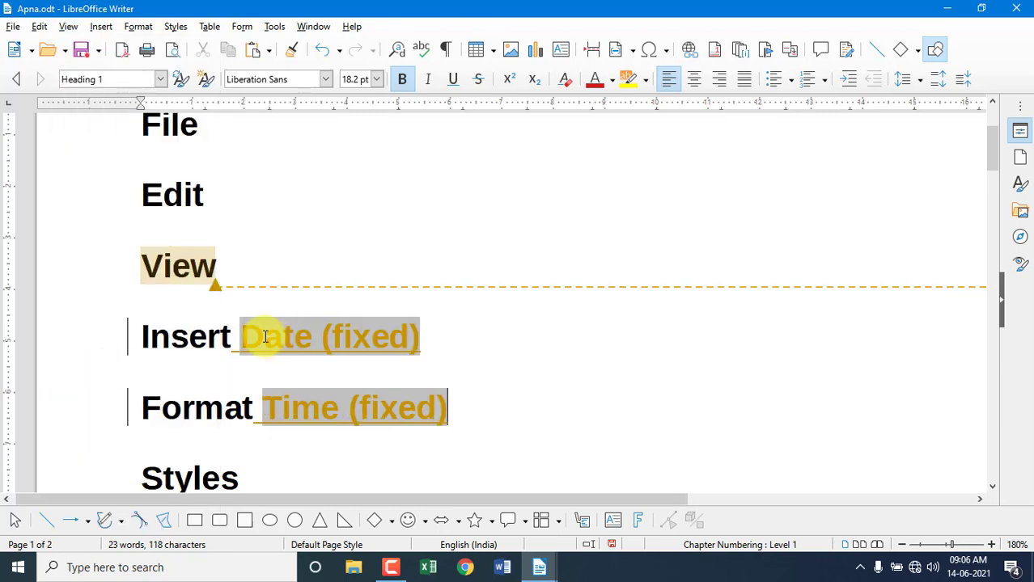
mouse_move(298, 338)
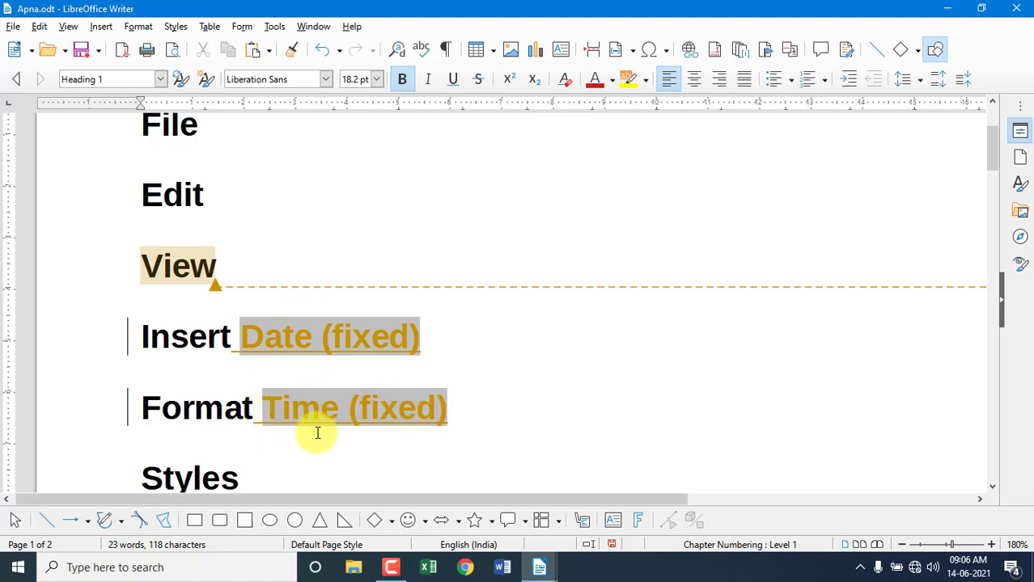
- Turn off field names and field shadings so the date and time fields show plain values
left_click(69, 28)
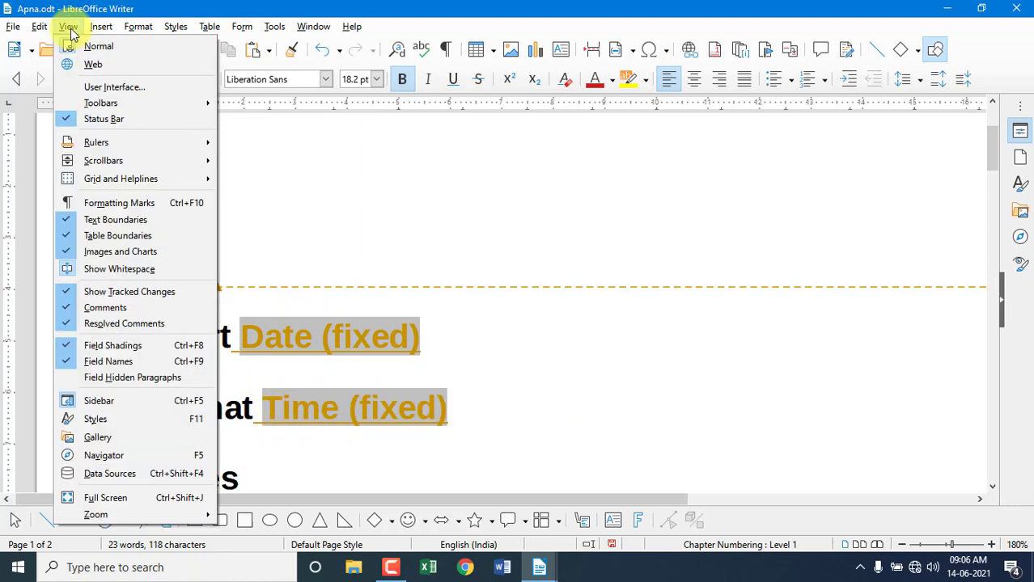
left_click(108, 361)
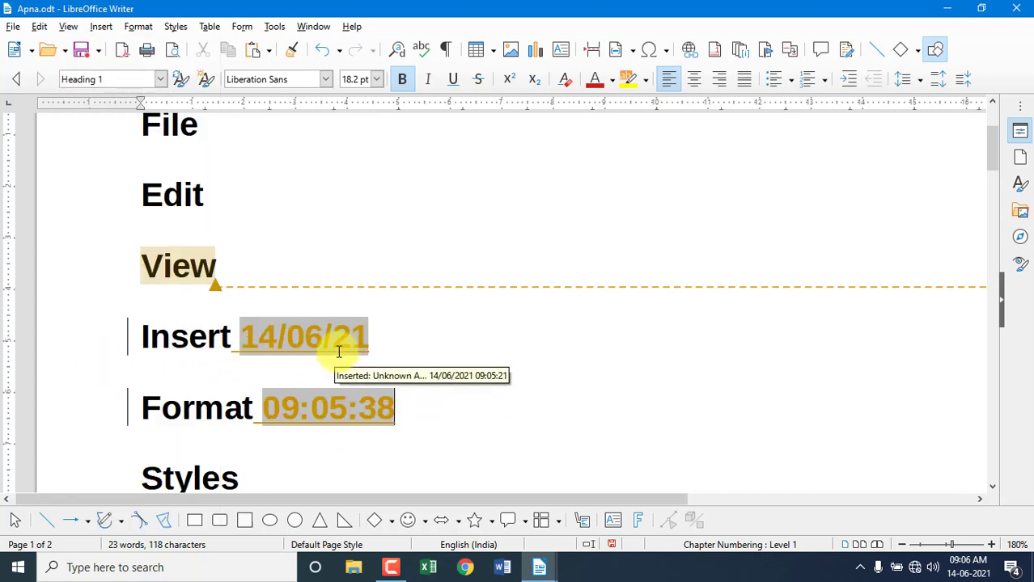
left_click(68, 27)
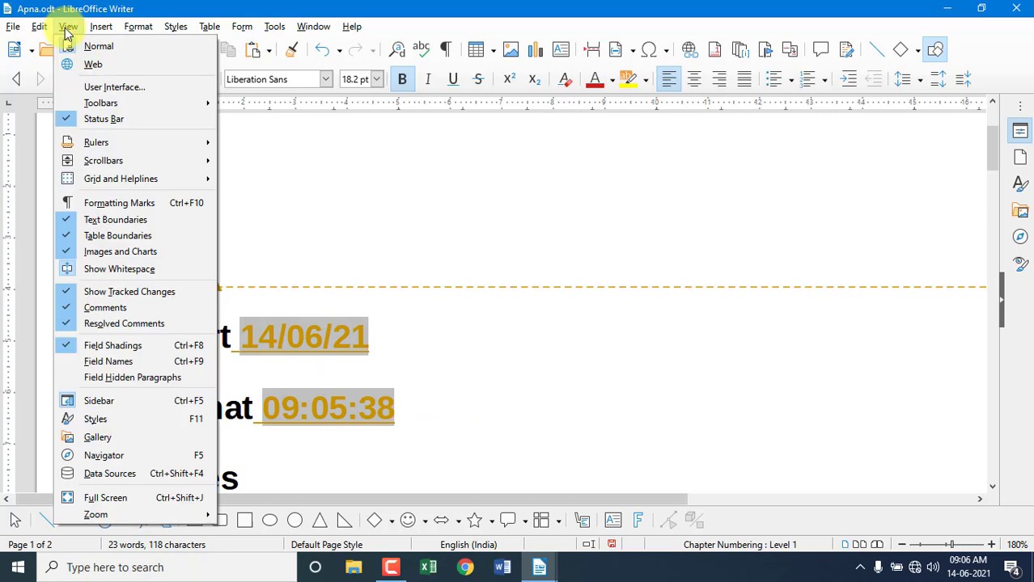
left_click(84, 343)
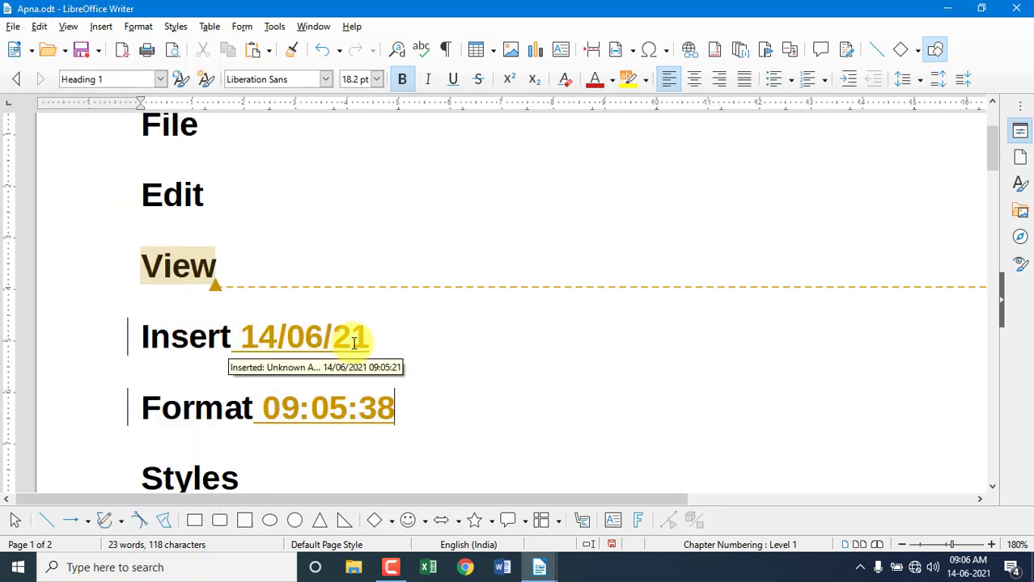
- Hide the sidebar beside the document
left_click(68, 26)
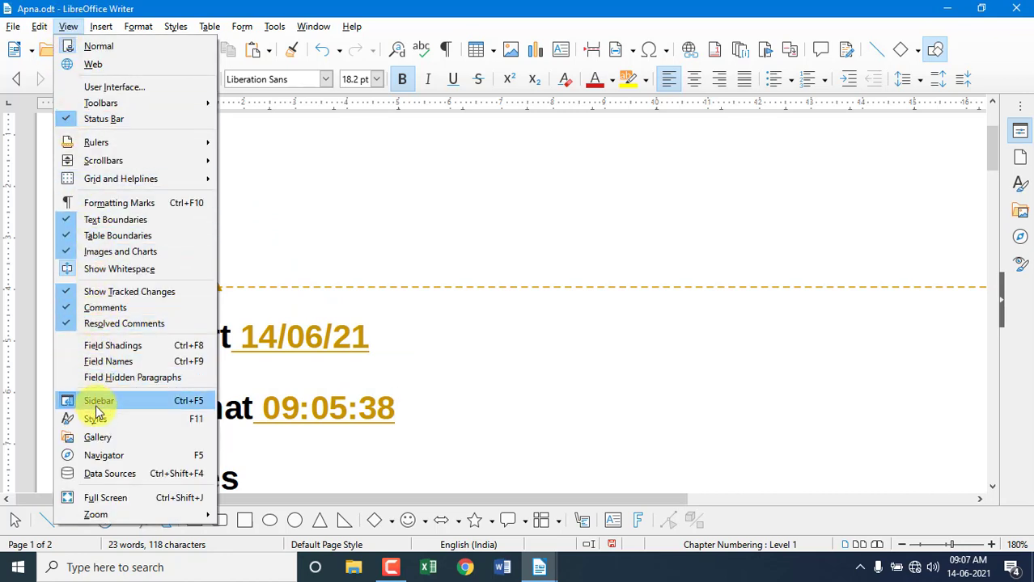
left_click(192, 409)
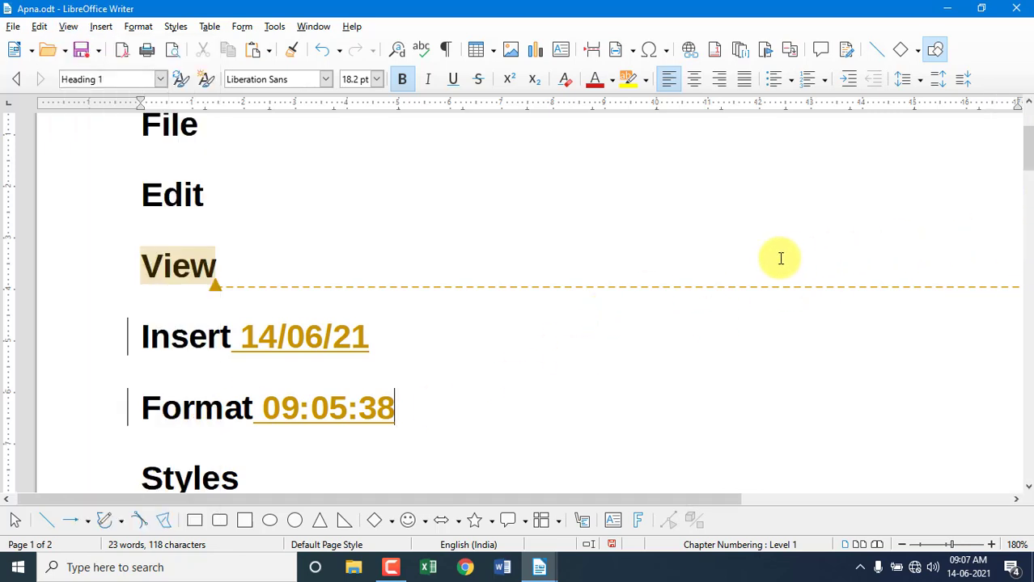
- Show the sidebar again and display the Styles list in it
key("ctrl+F5")
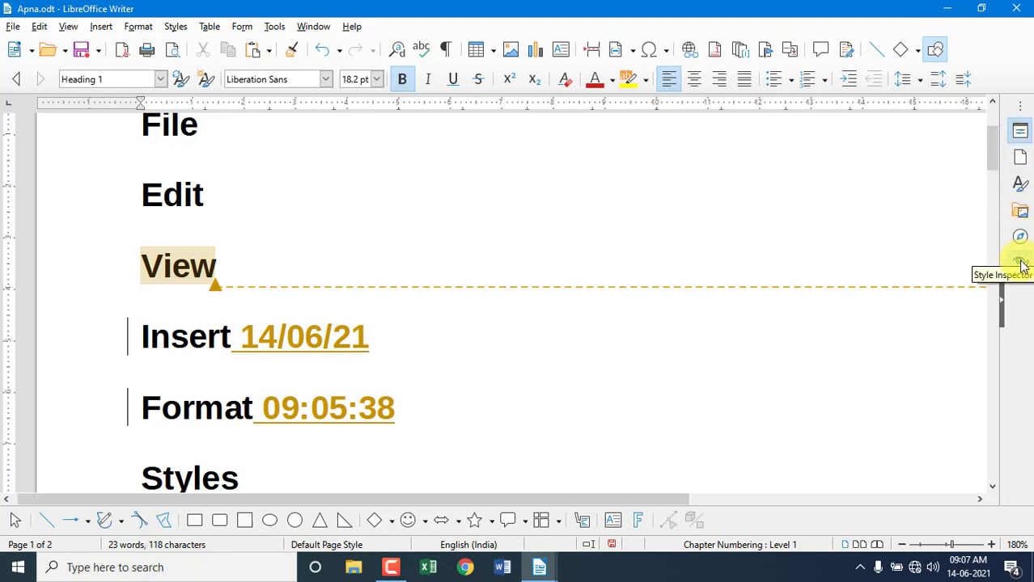
left_click(69, 26)
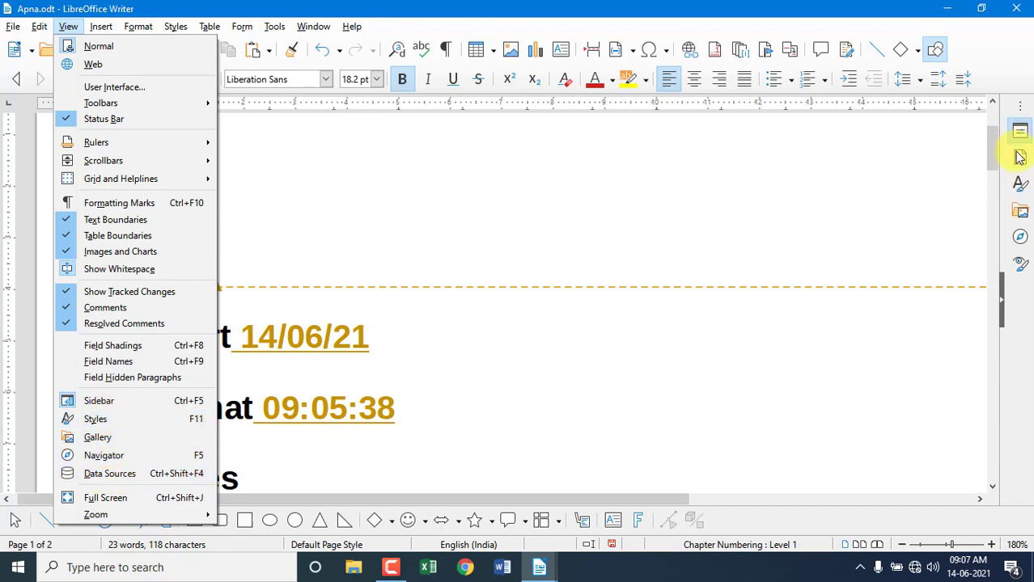
left_click(107, 421)
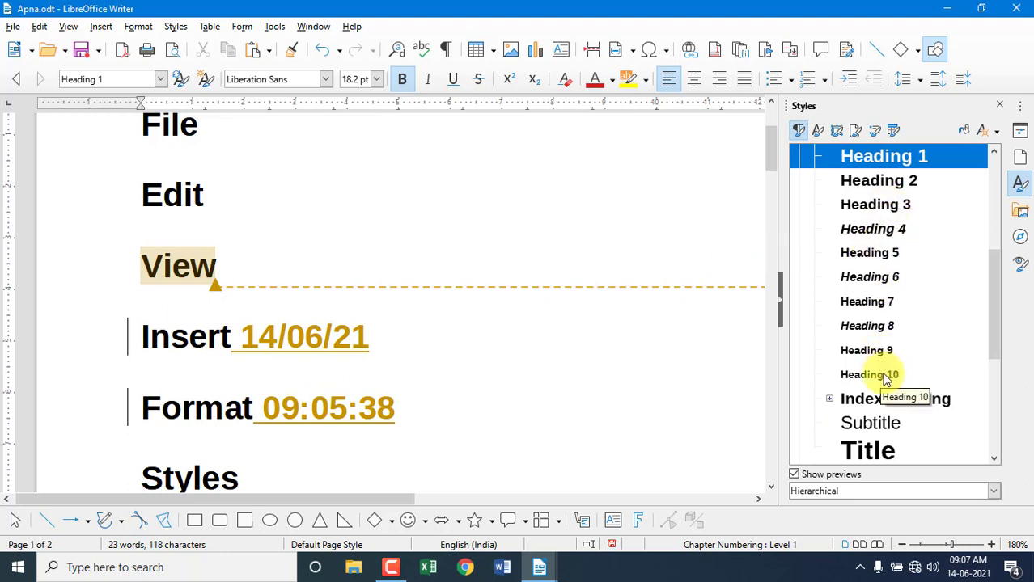
- Open the Gallery in the sidebar and browse its Diagrams, Flow chart, Bullets and Shapes categories
left_click(68, 26)
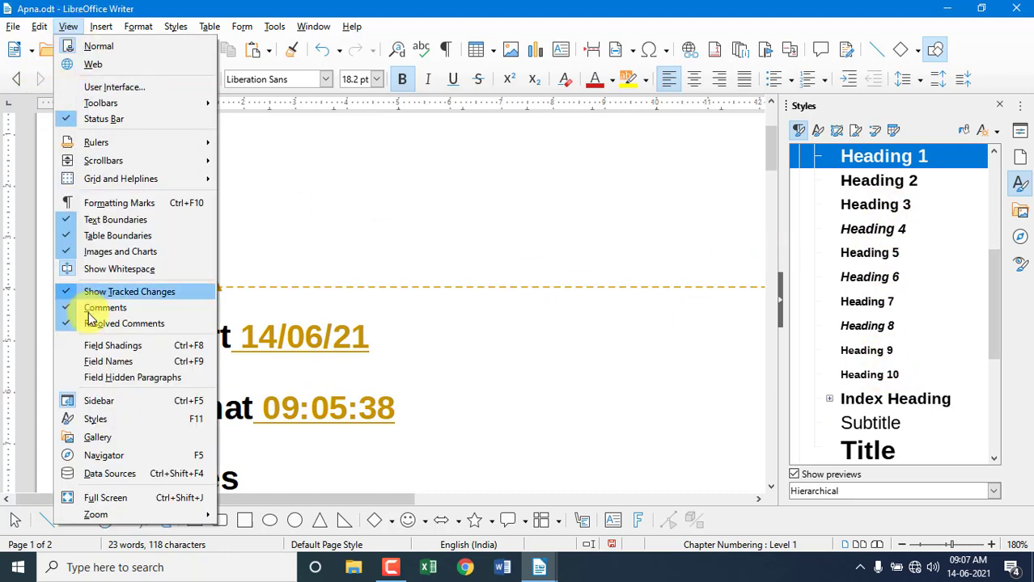
left_click(98, 436)
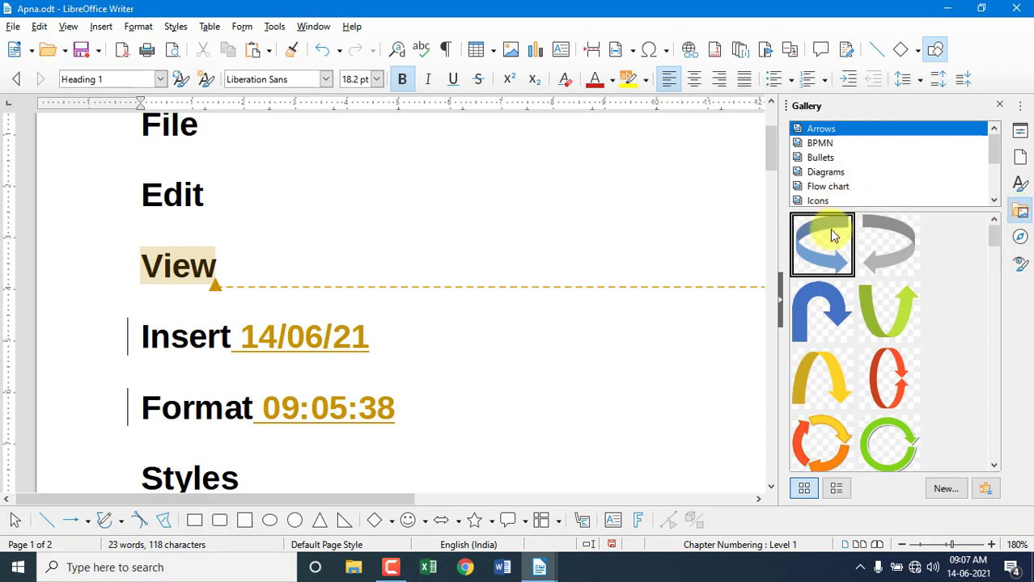
left_click(831, 173)
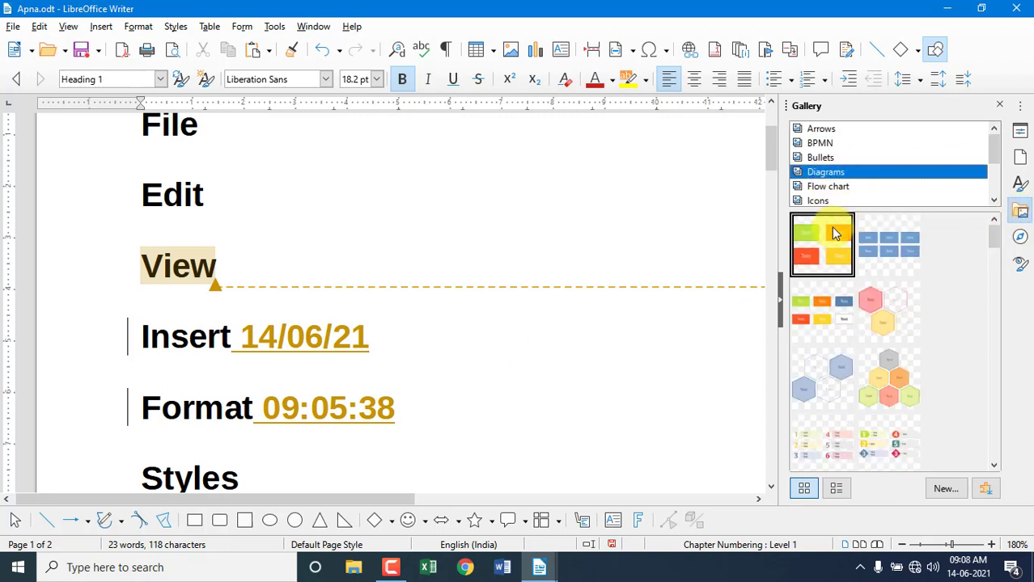
left_click(827, 187)
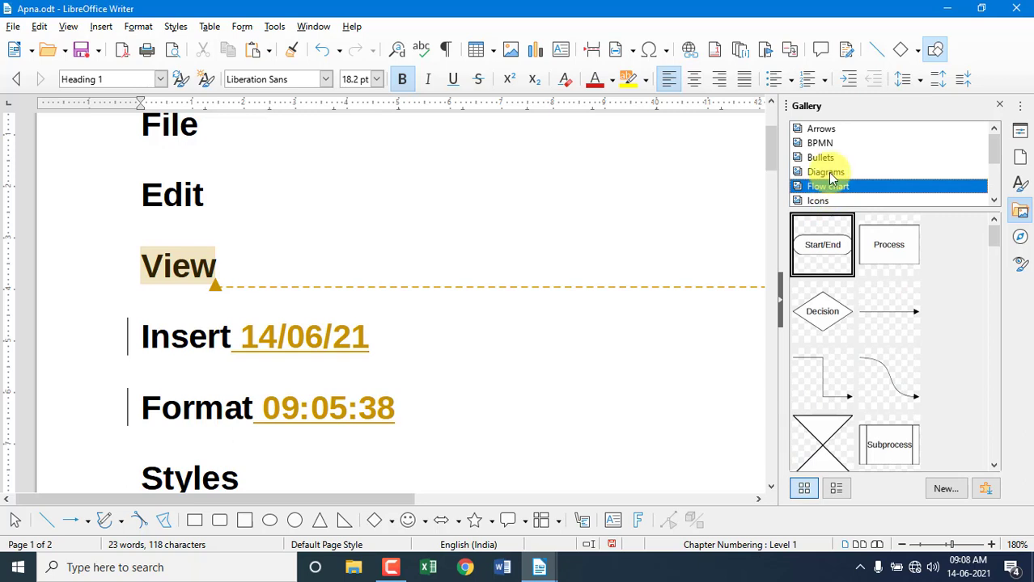
left_click(828, 159)
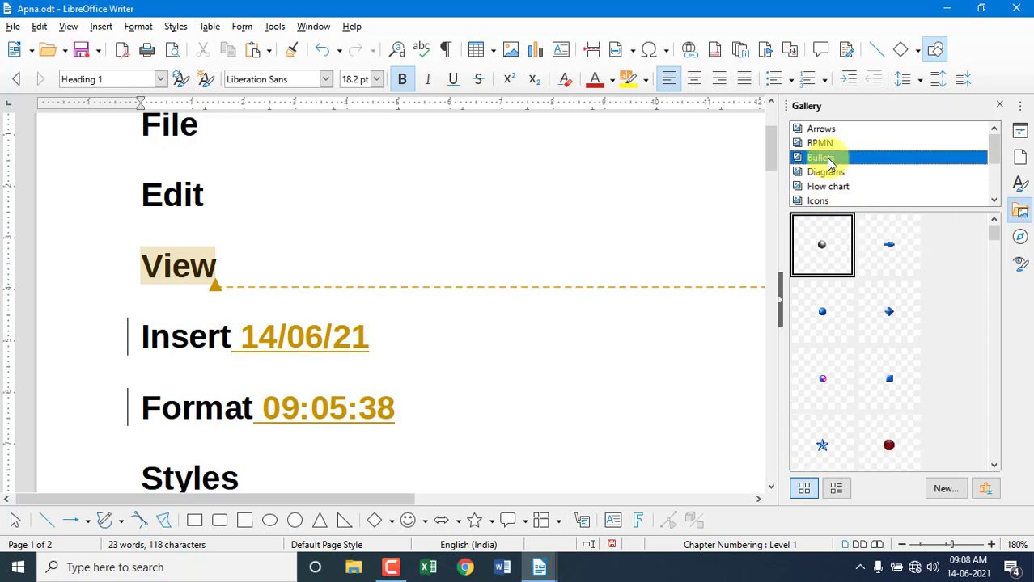
left_click(993, 202)
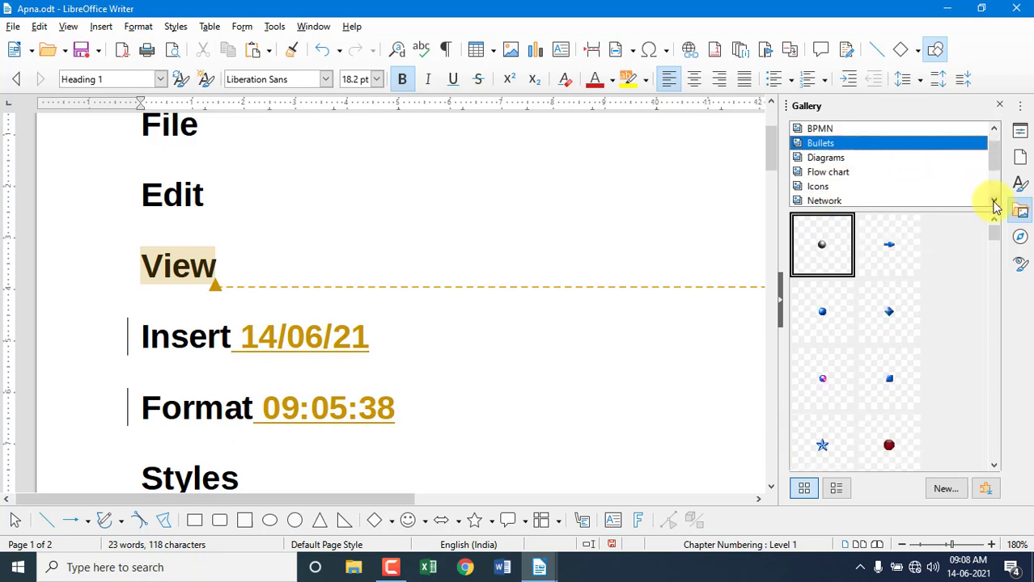
left_click(993, 202)
left_click(825, 200)
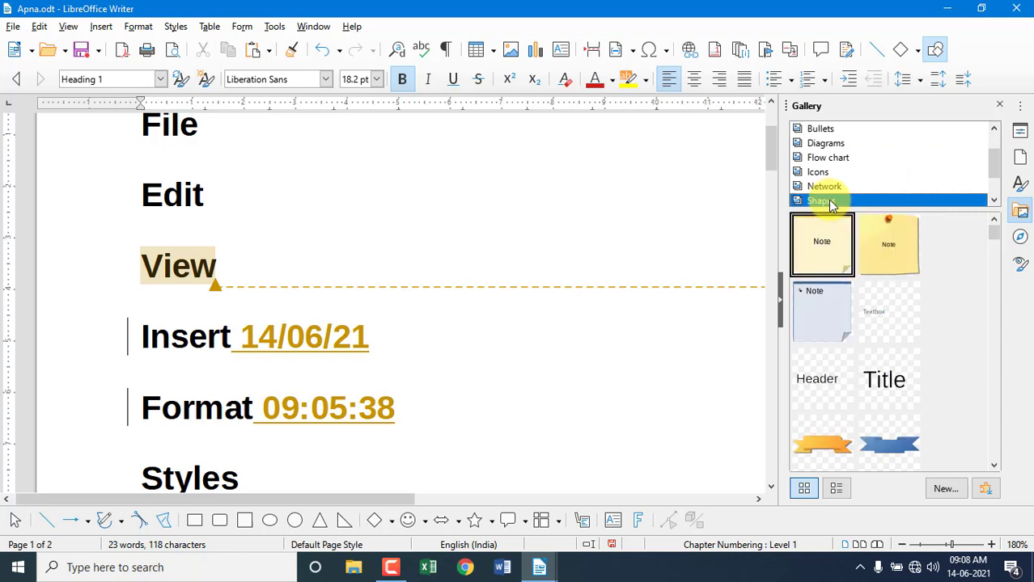
- Insert the red status-error icon from the Gallery's Icons category beside the Insert heading's date and shift it further right
left_click(821, 172)
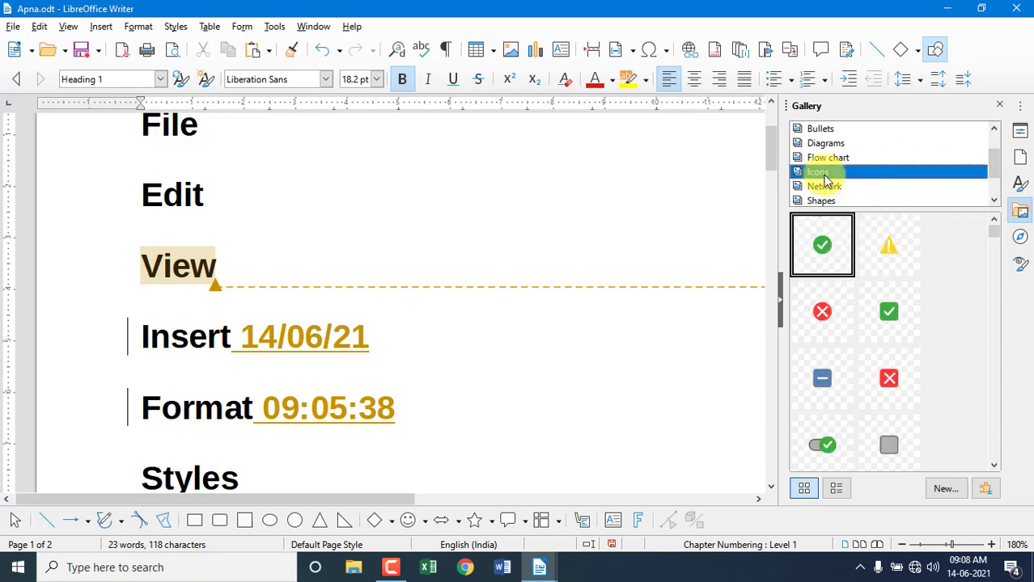
left_click(836, 307)
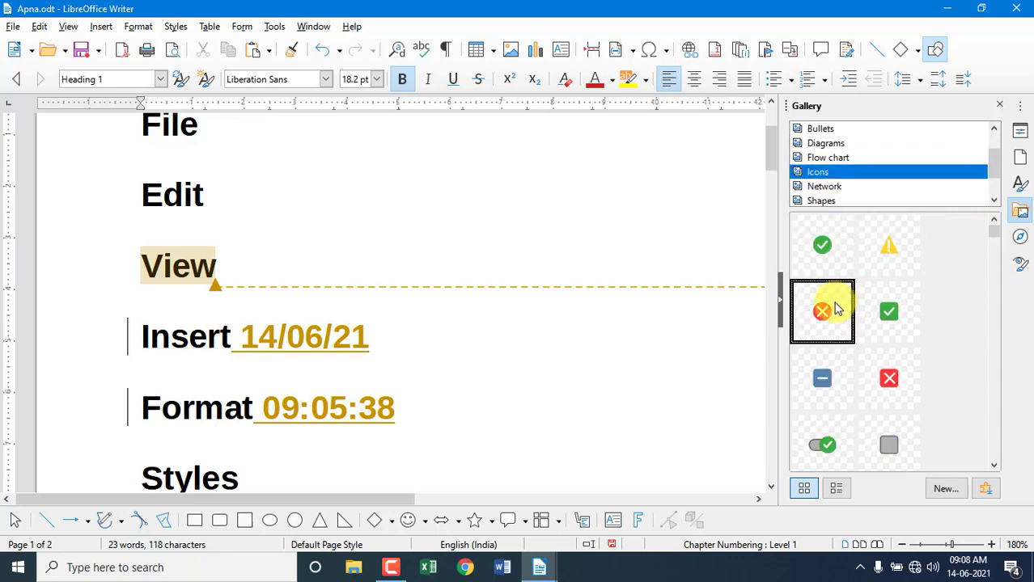
left_click_drag(836, 307, 482, 327)
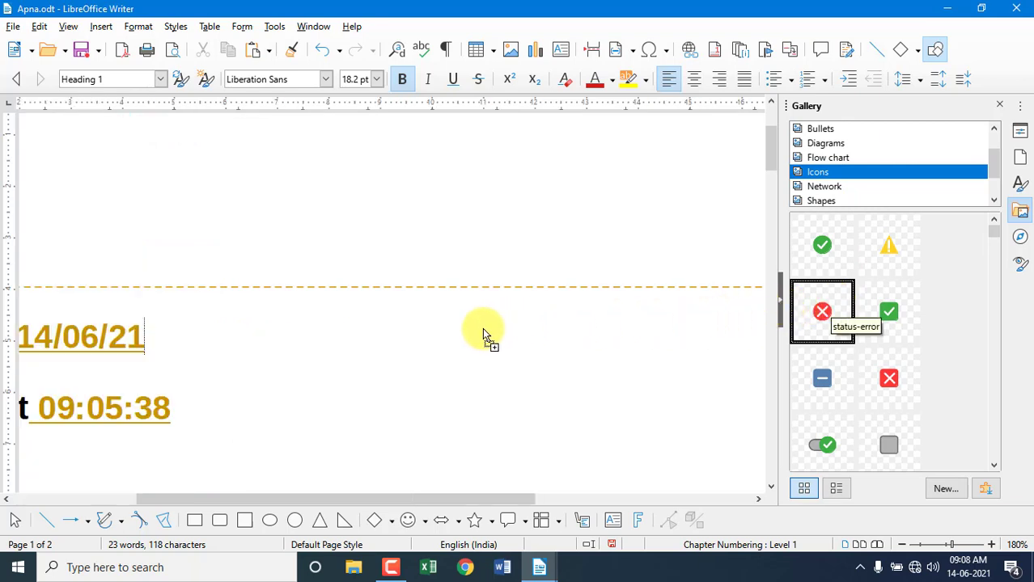
left_click_drag(393, 336, 400, 346)
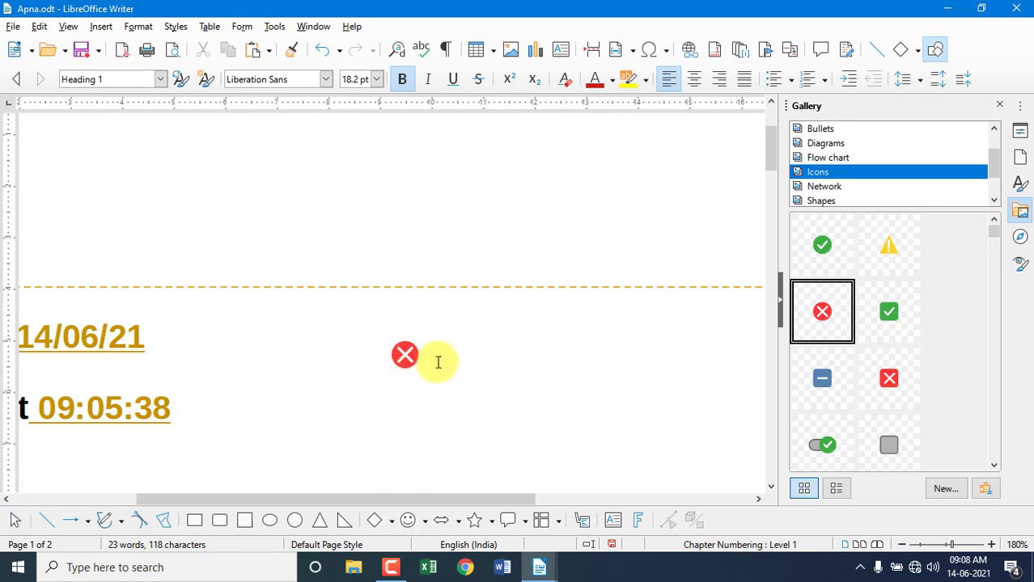
left_click(405, 356)
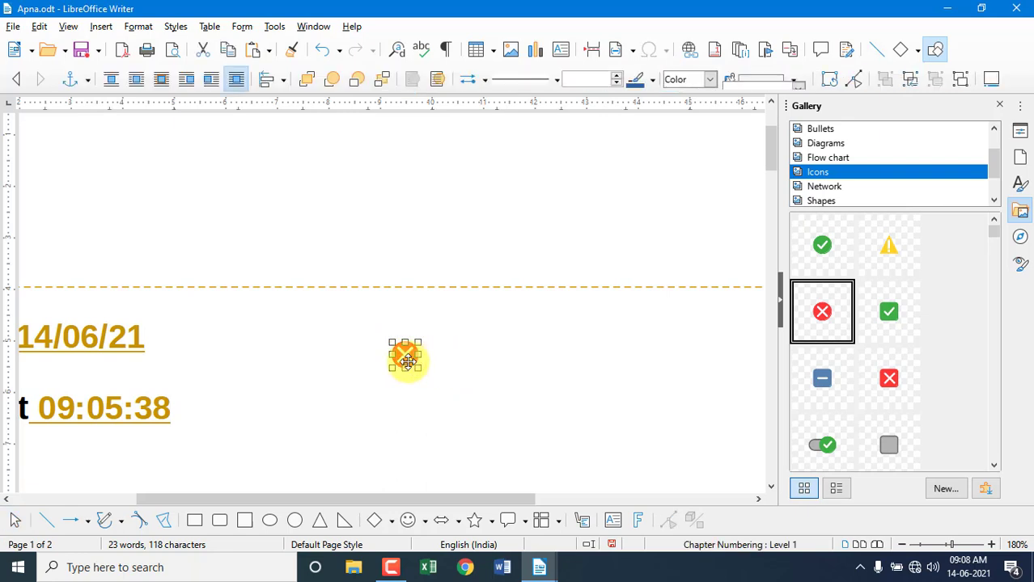
left_click_drag(422, 353, 483, 342)
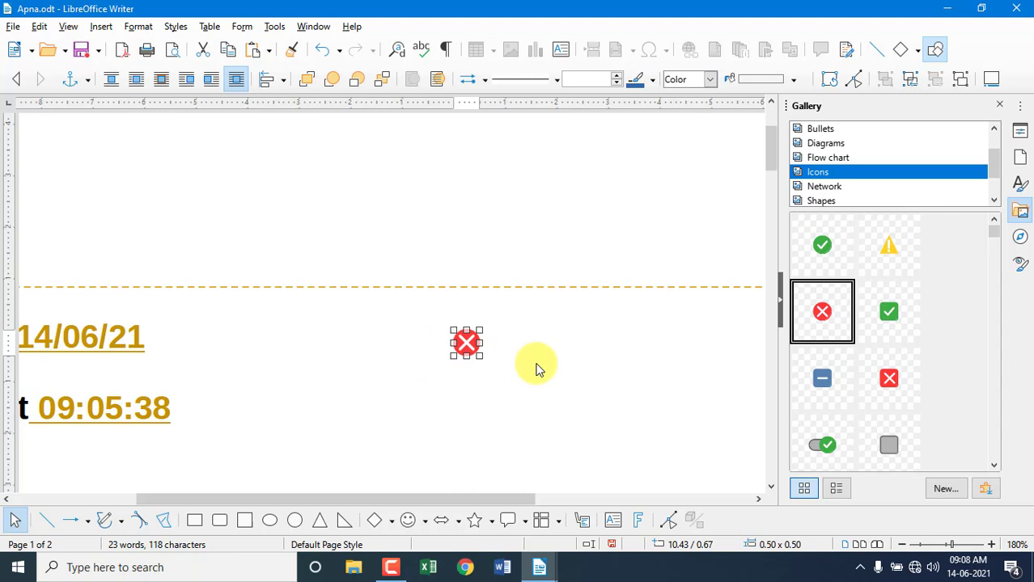
left_click(536, 368)
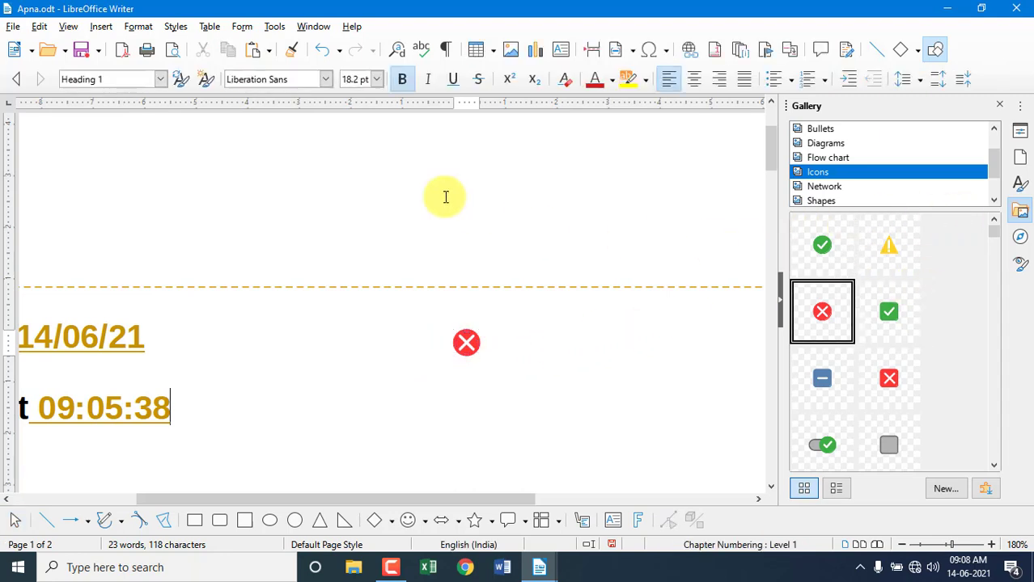
- Open the Navigator and dock it between the document and the Gallery
left_click(65, 27)
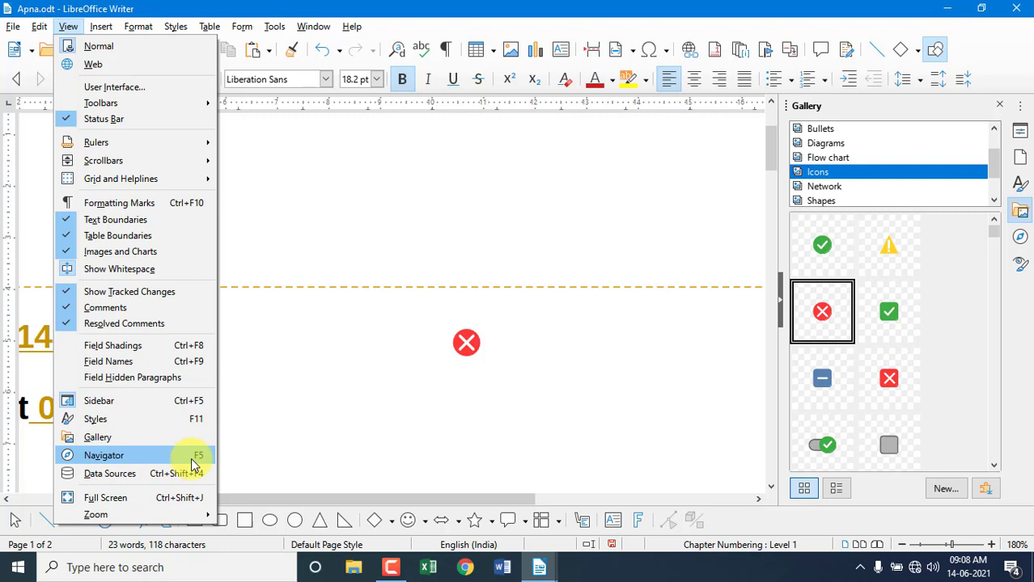
left_click(179, 465)
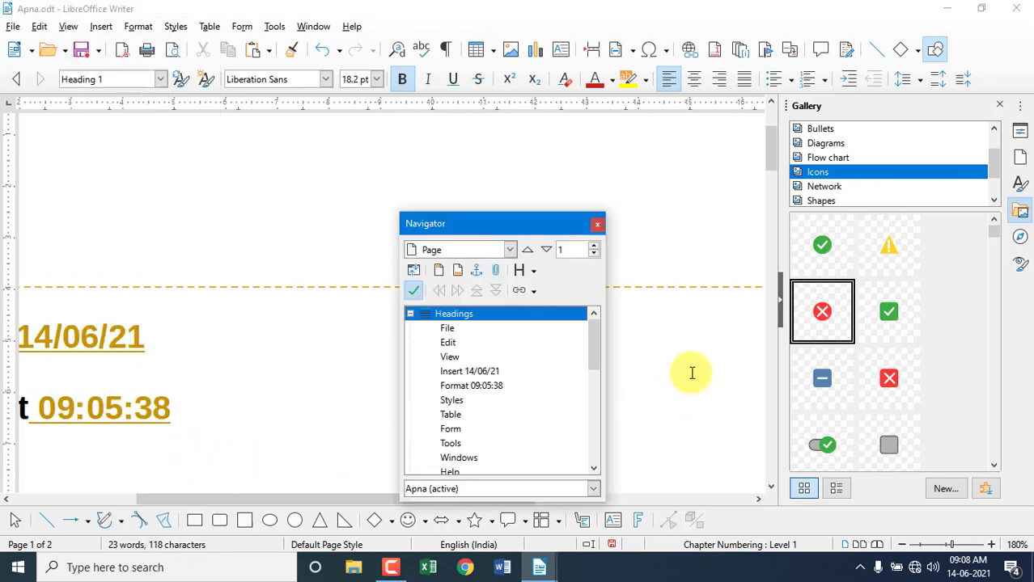
left_click_drag(489, 222, 447, 136)
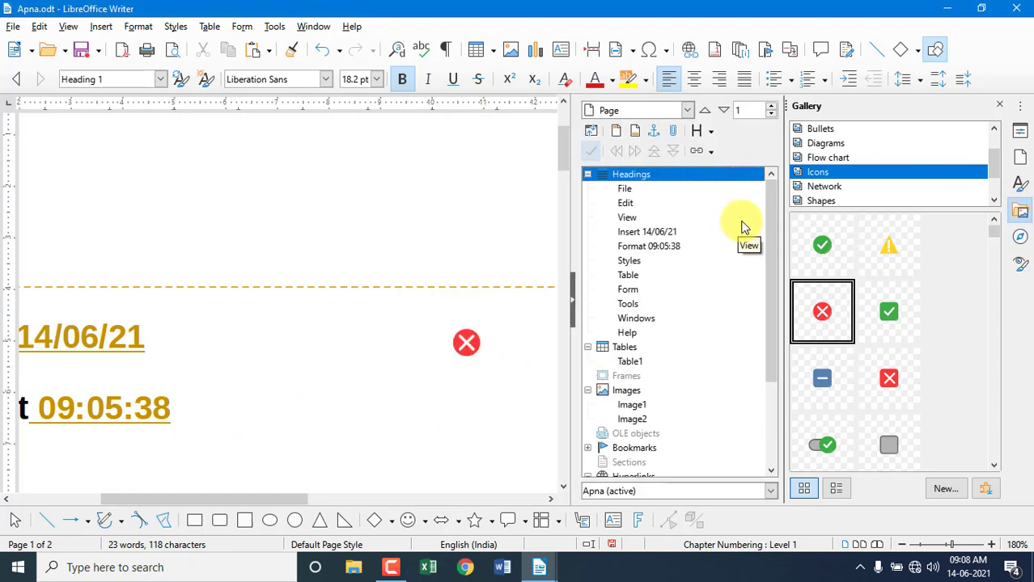
- Use the Navigator to jump to the Table heading, Table1 and Image1
mouse_move(770, 225)
left_mouse_down()
mouse_move(771, 334)
mouse_move(770, 241)
left_mouse_up()
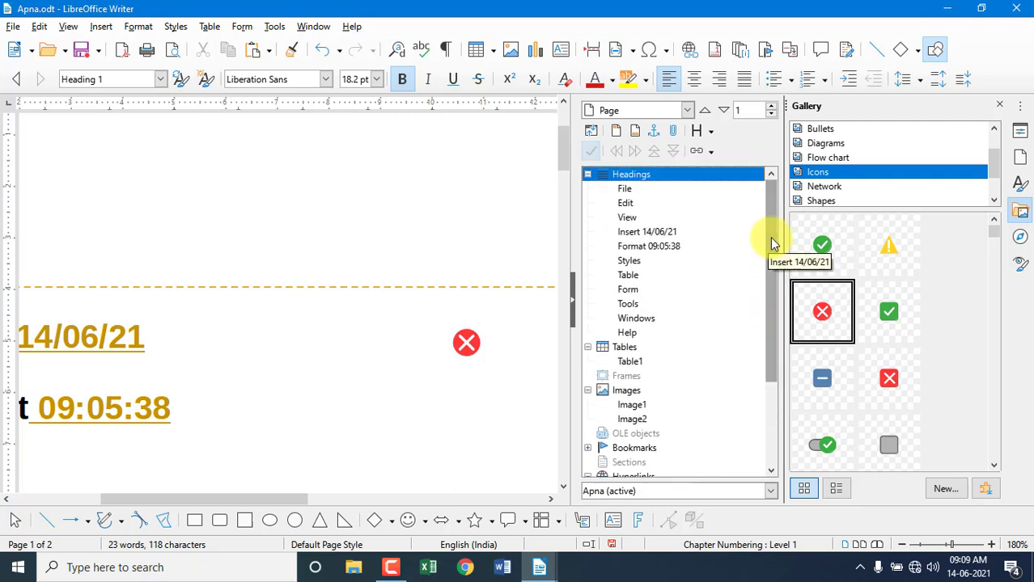
left_click(634, 276)
double_click(634, 275)
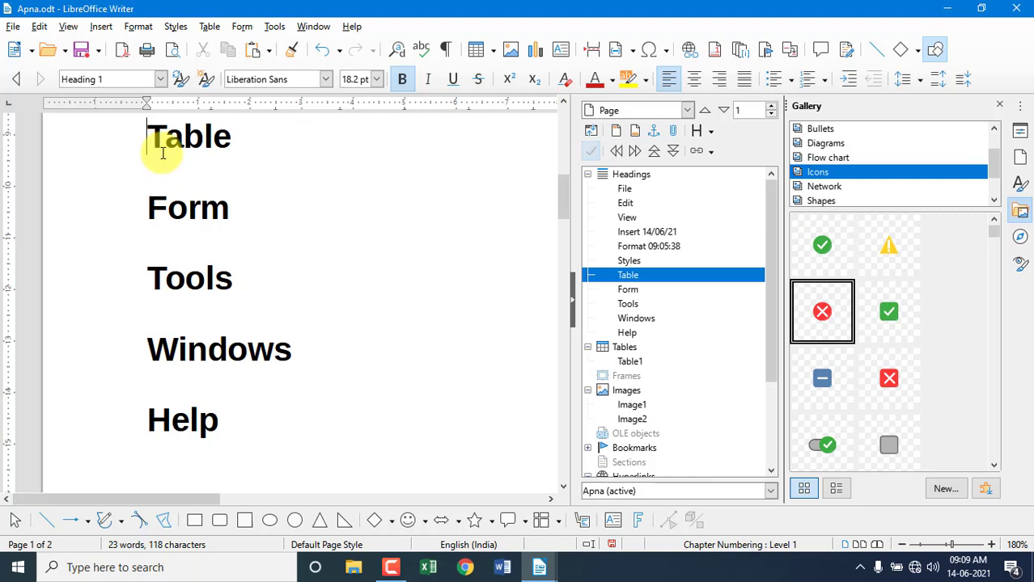
double_click(628, 363)
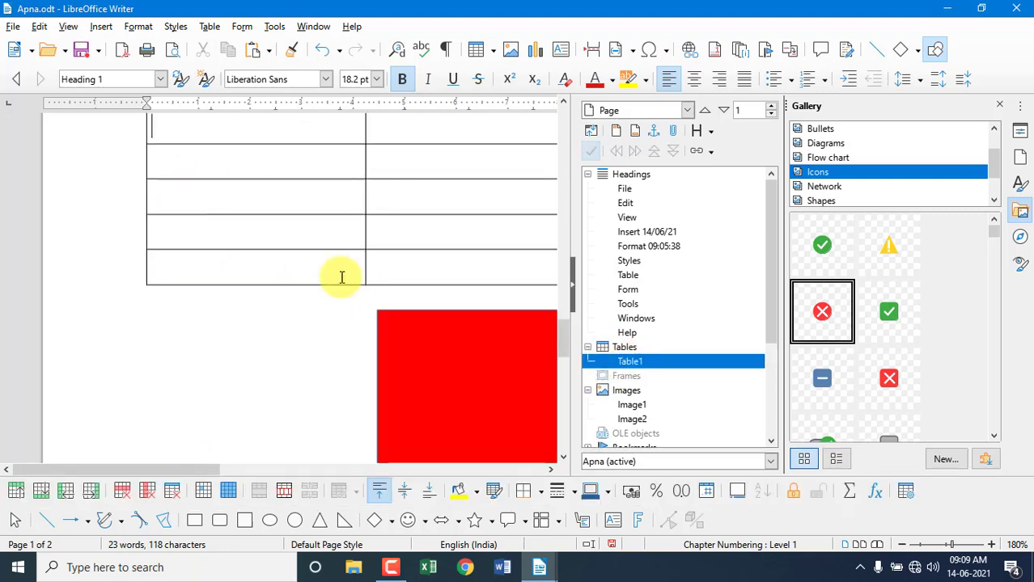
double_click(628, 406)
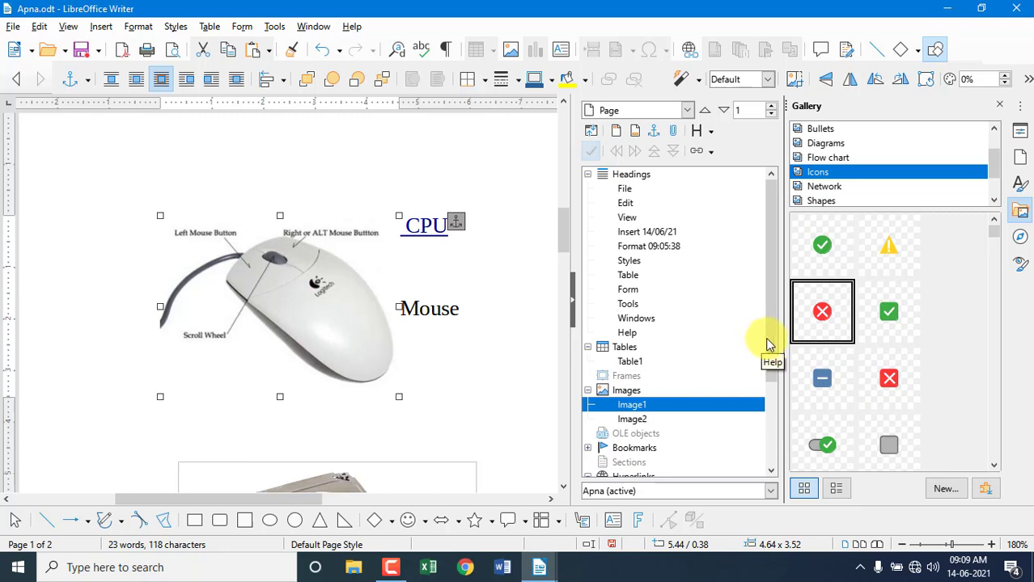
- Jump to the CPU hyperlink through the Navigator, view its linked picture cpu.gif and return to the document
left_click_drag(772, 341, 772, 390)
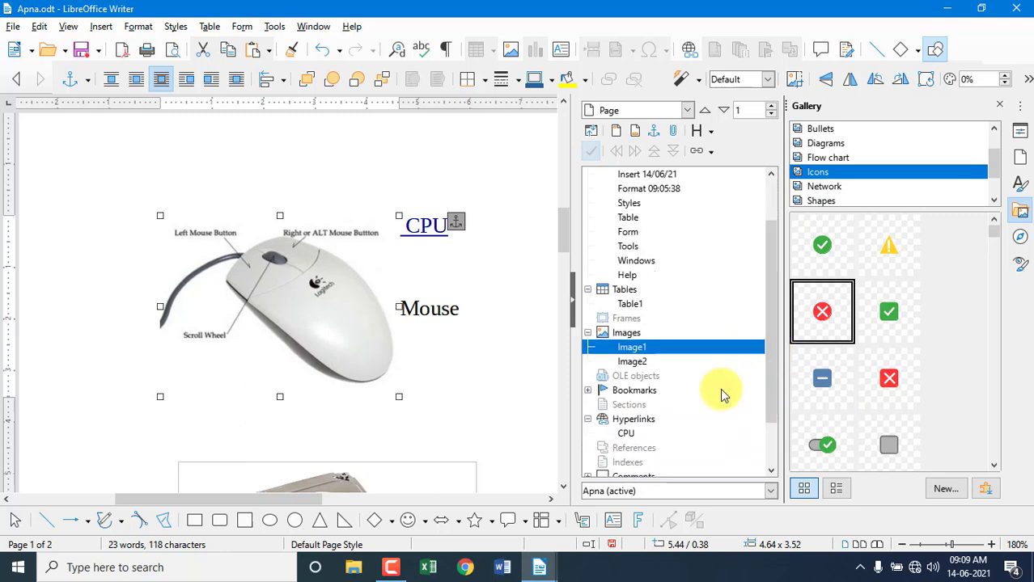
left_click(630, 437)
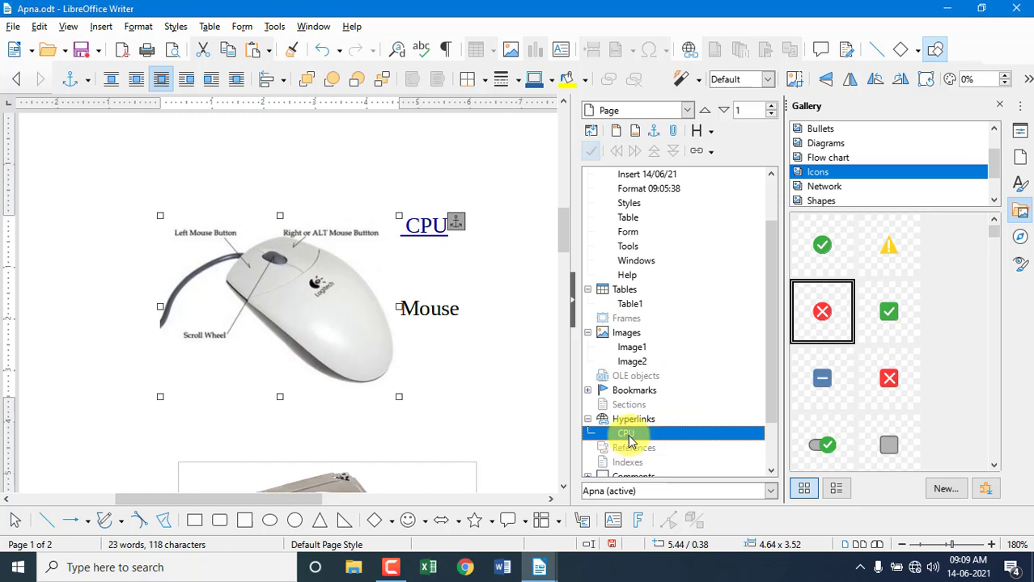
double_click(630, 436)
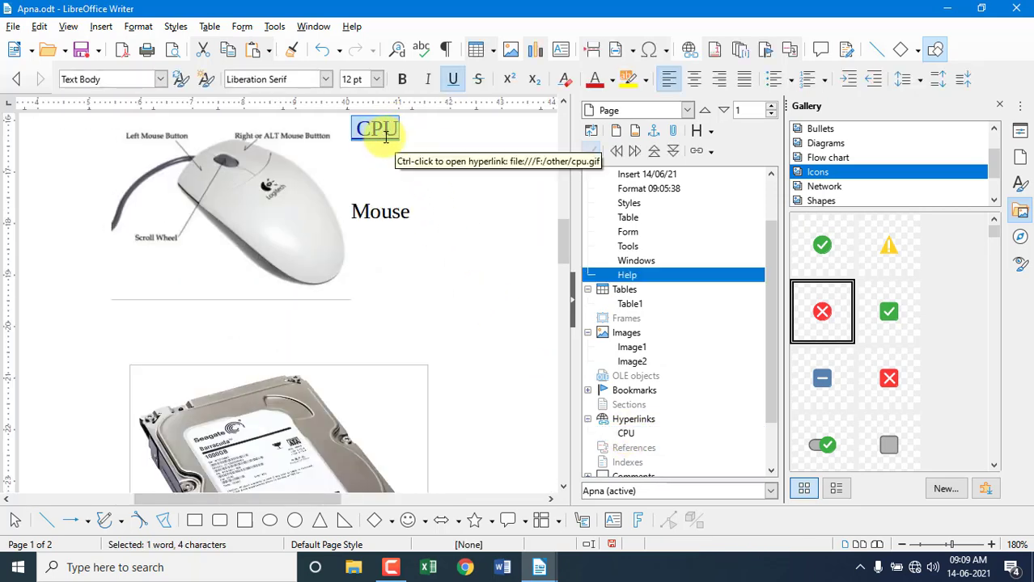
double_click(379, 133)
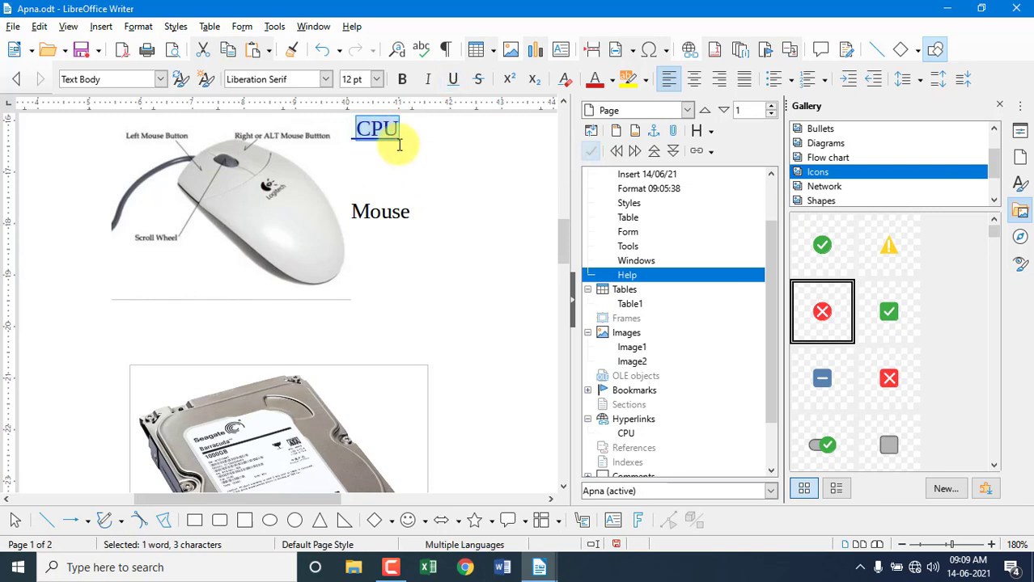
left_click(396, 133, "ctrl")
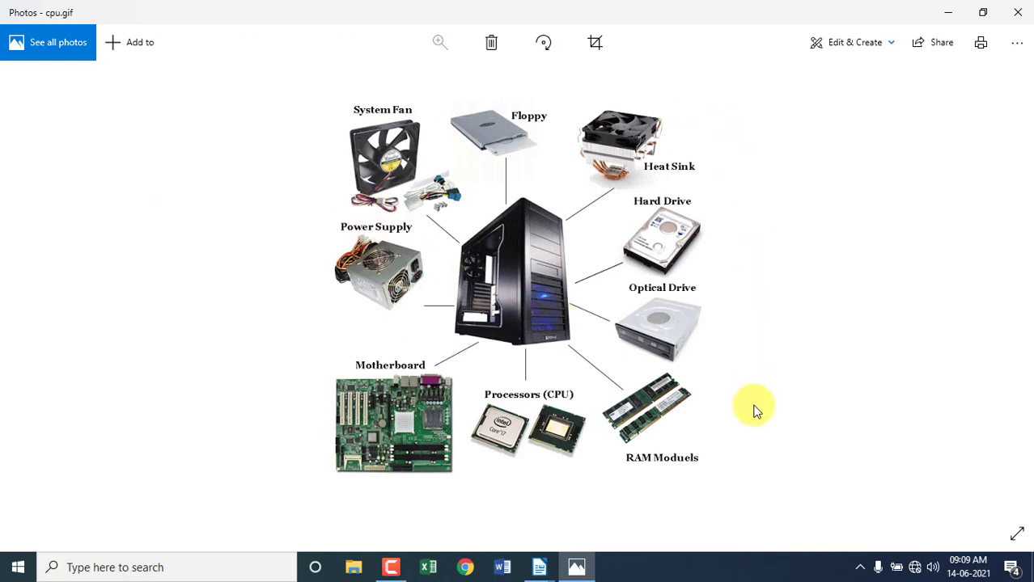
left_click(1016, 12)
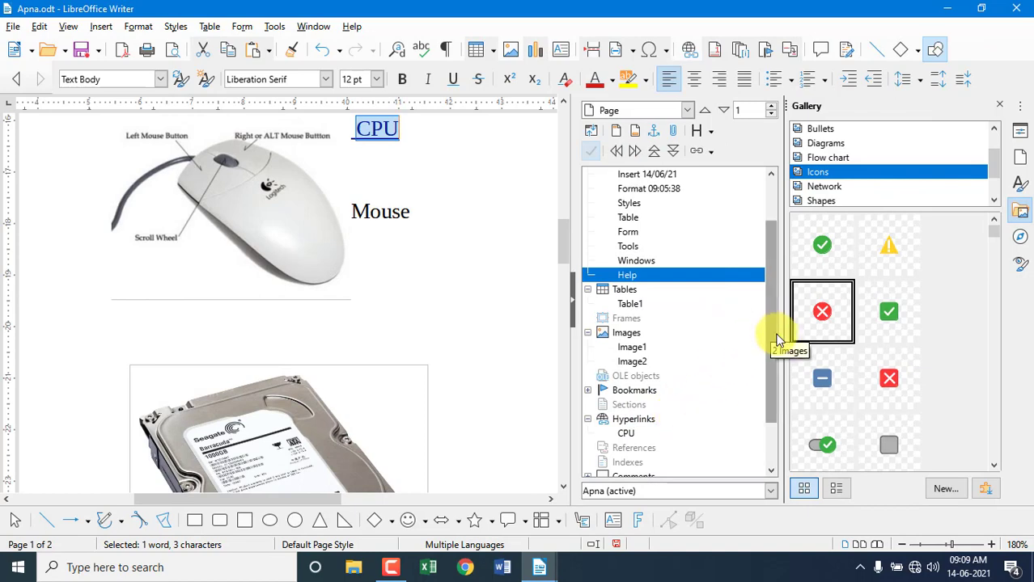
- Expand the Navigator's Comments group and jump to the comment listed there
left_click_drag(776, 335, 772, 402)
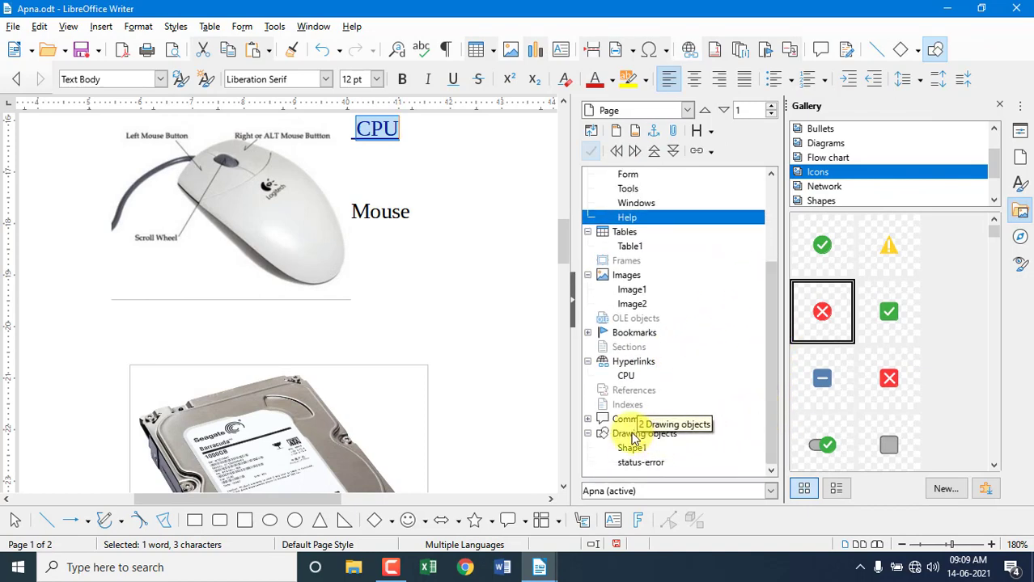
left_click(588, 419)
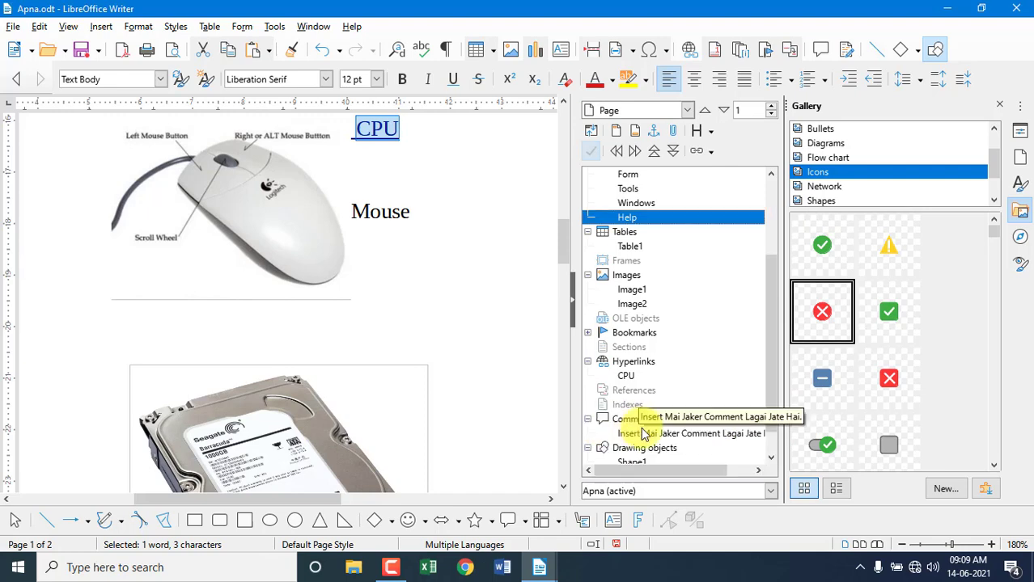
double_click(643, 435)
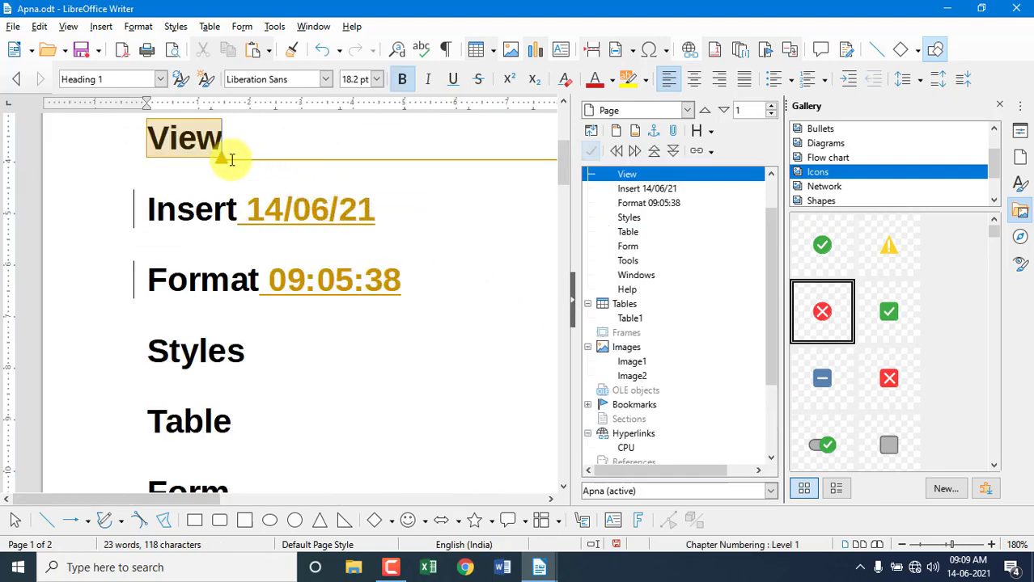
left_click_drag(182, 502, 162, 517)
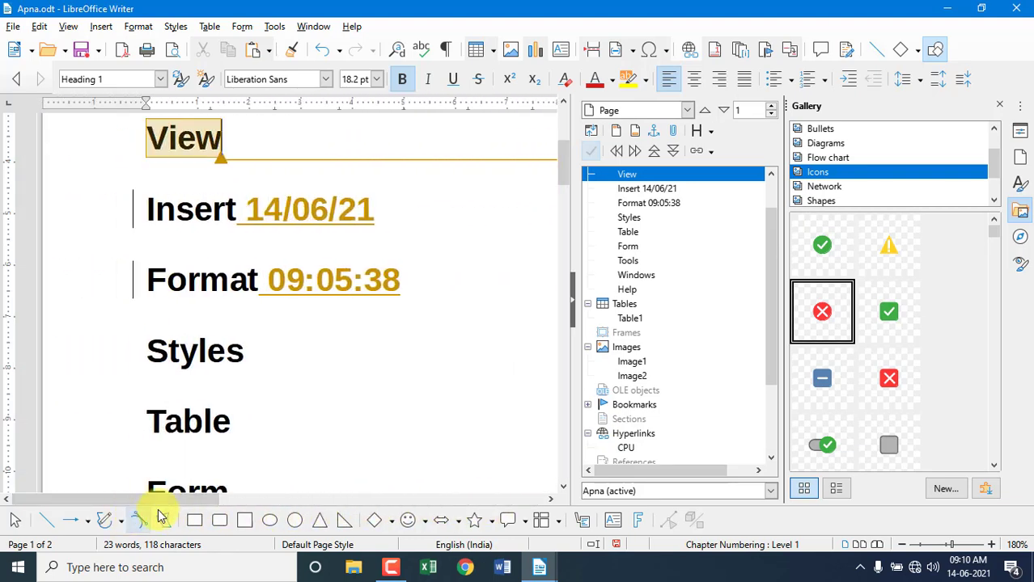
- Close the Gallery and the Navigator to give the document the full window width
left_click(68, 27)
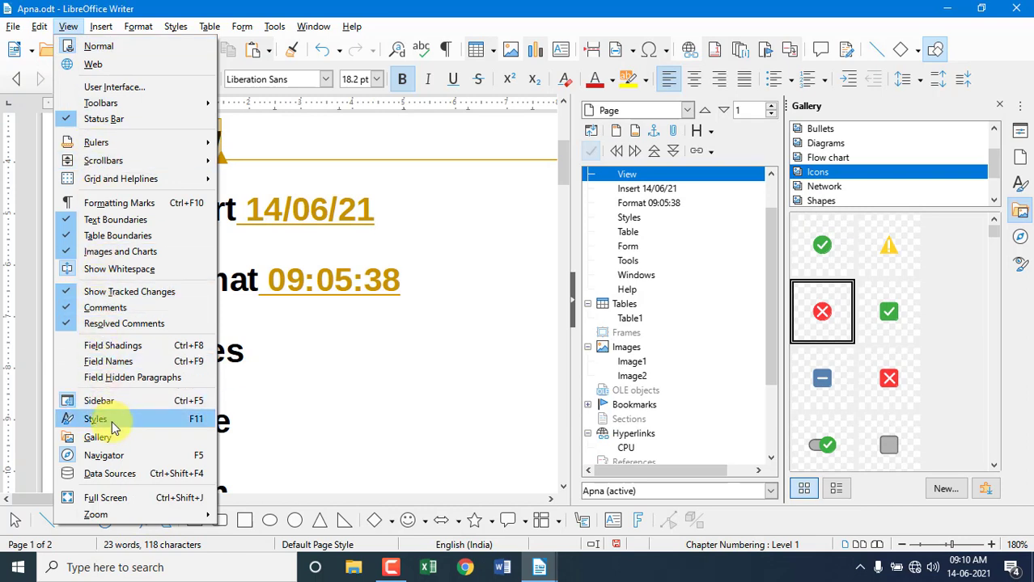
left_click(99, 437)
- Show the data sources pane above the document and locate the Bibliography Database command
left_click(69, 26)
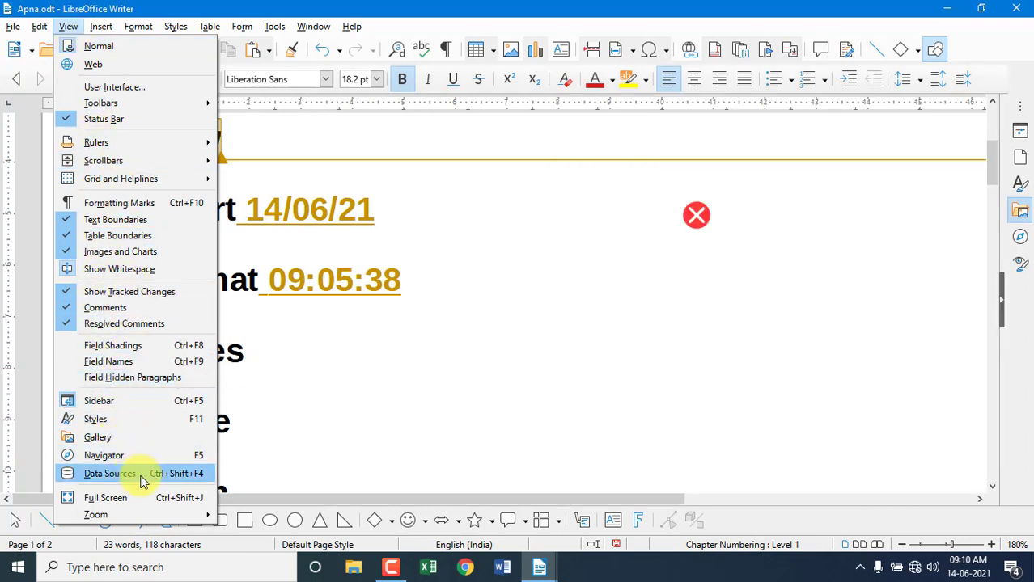
left_click(187, 474)
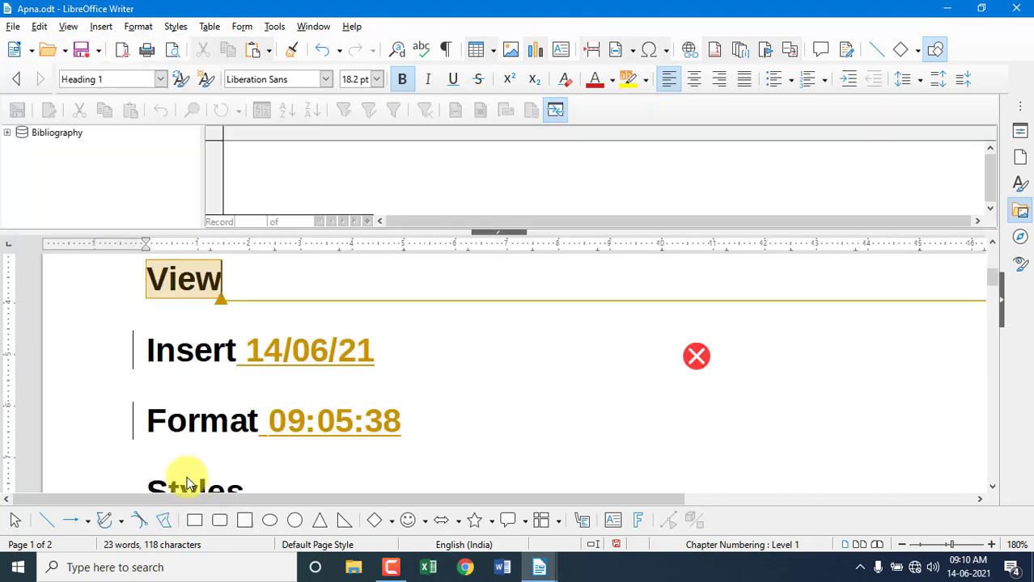
left_click(275, 27)
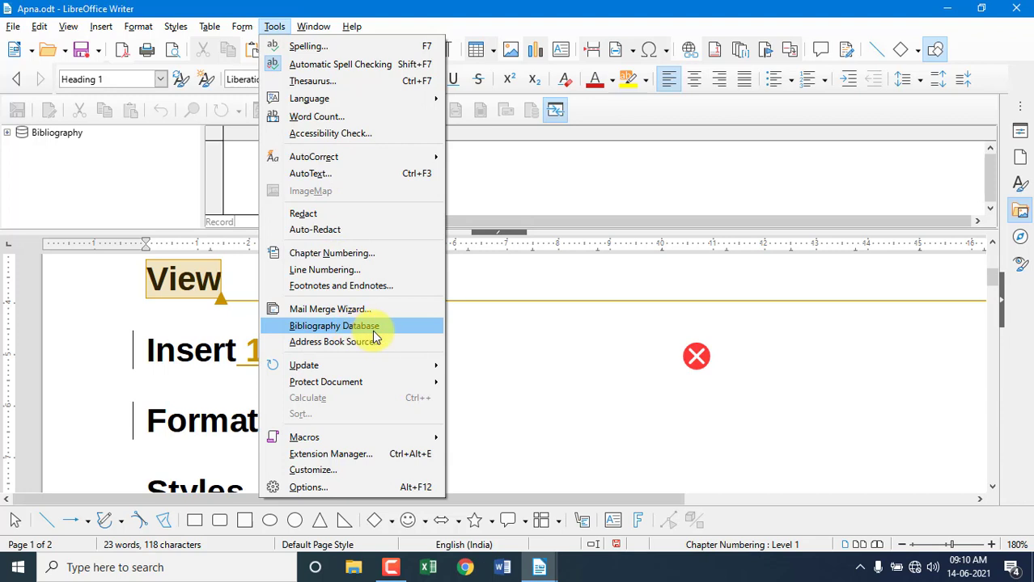
- In full-screen view, append "frwet" to the Table heading and "dg" on a new line below it, and return to the normal view
mouse_move(68, 27)
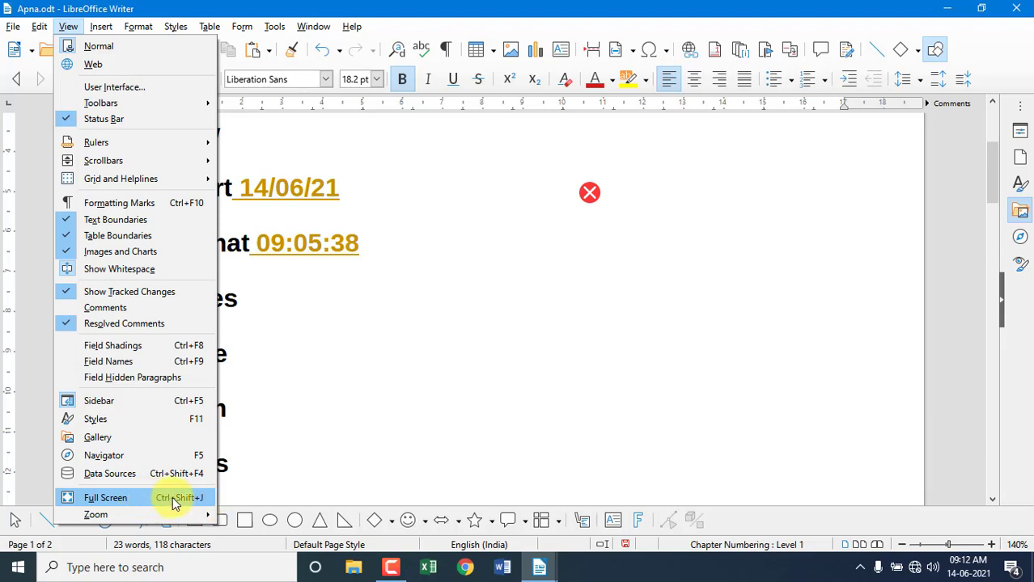
left_click(172, 497)
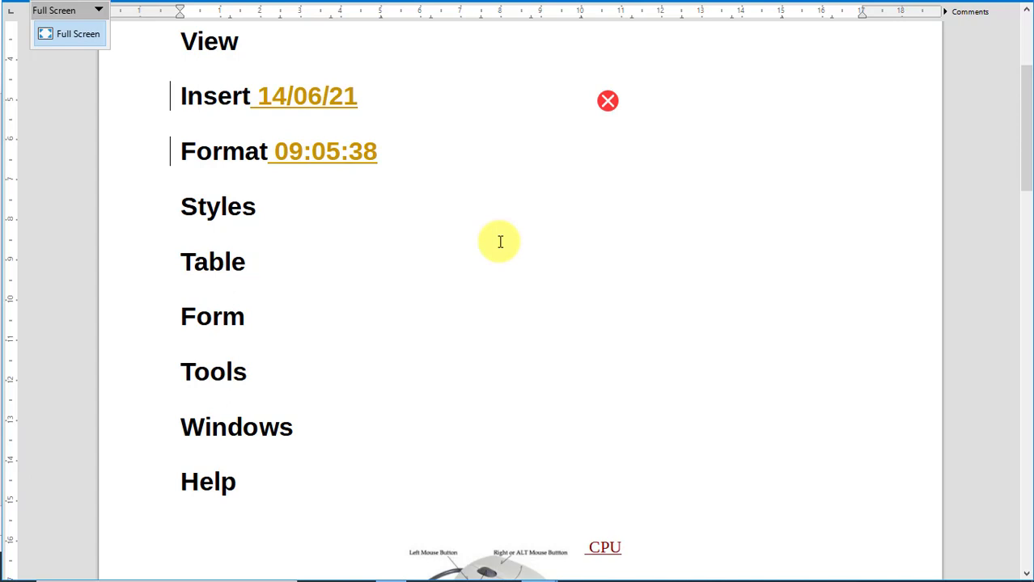
type("frwet")
key("Return")
type("dg")
left_click(70, 37)
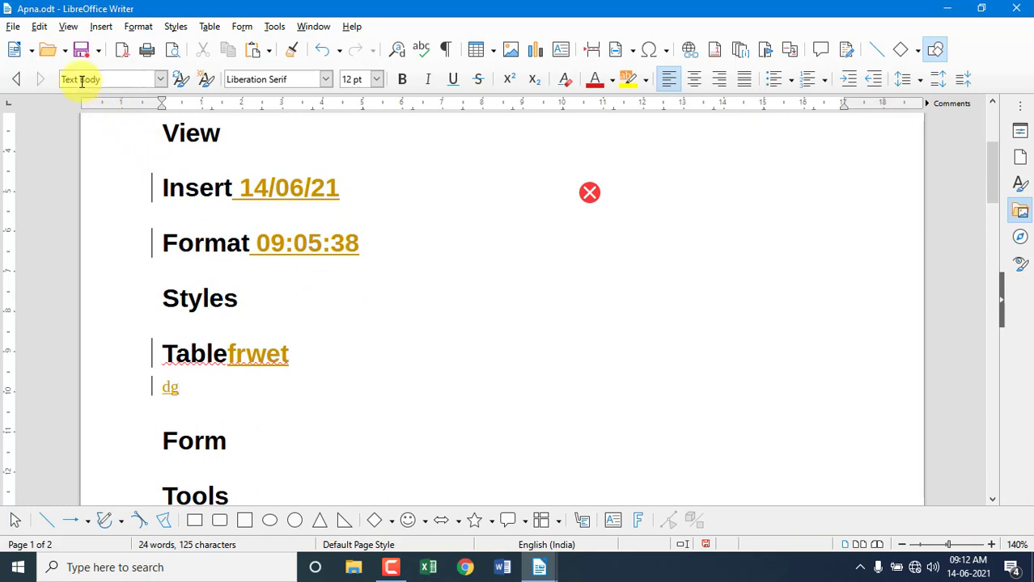
- Set the document zoom to the 200% preset
left_click(68, 26)
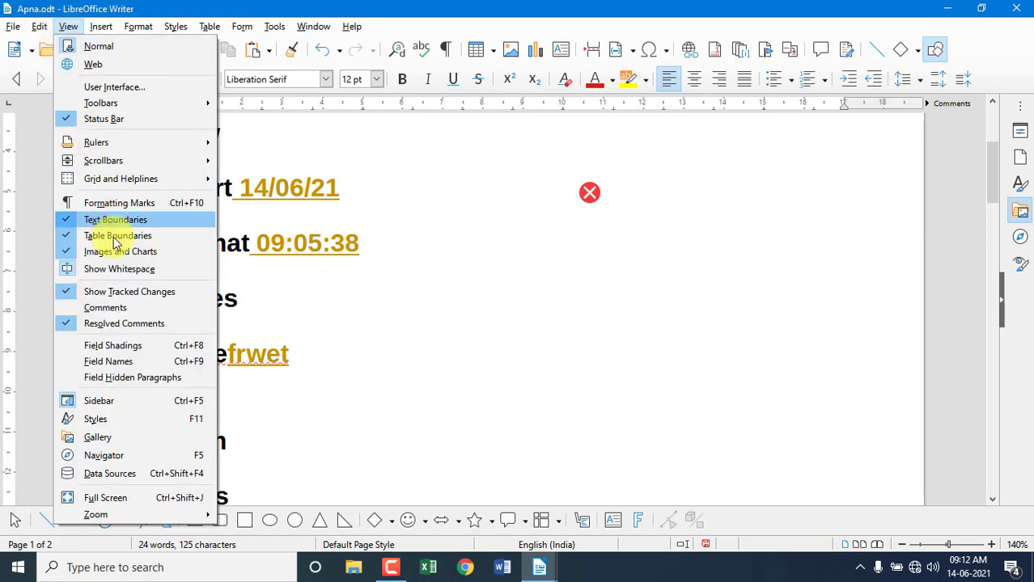
mouse_move(126, 513)
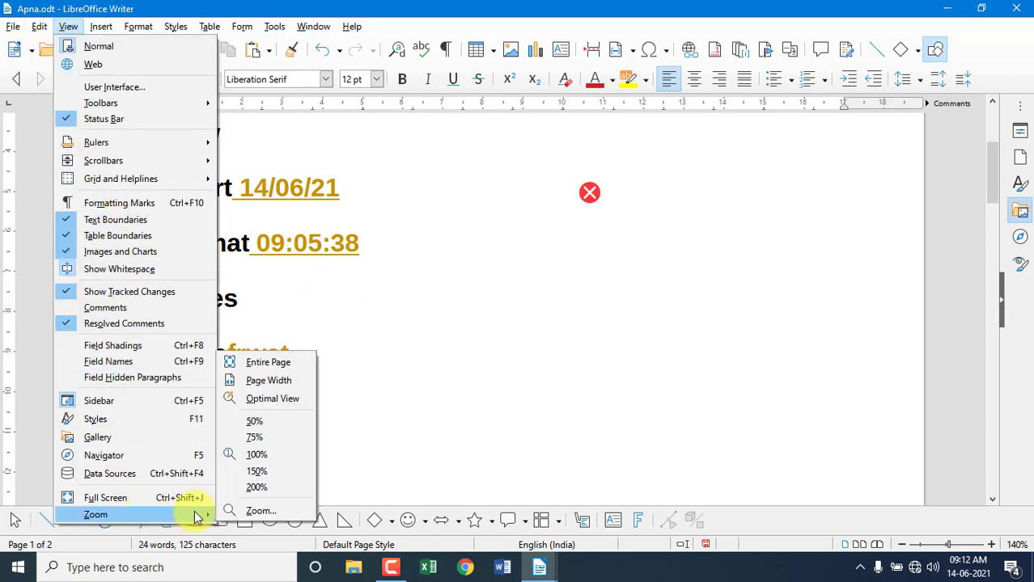
left_click(262, 489)
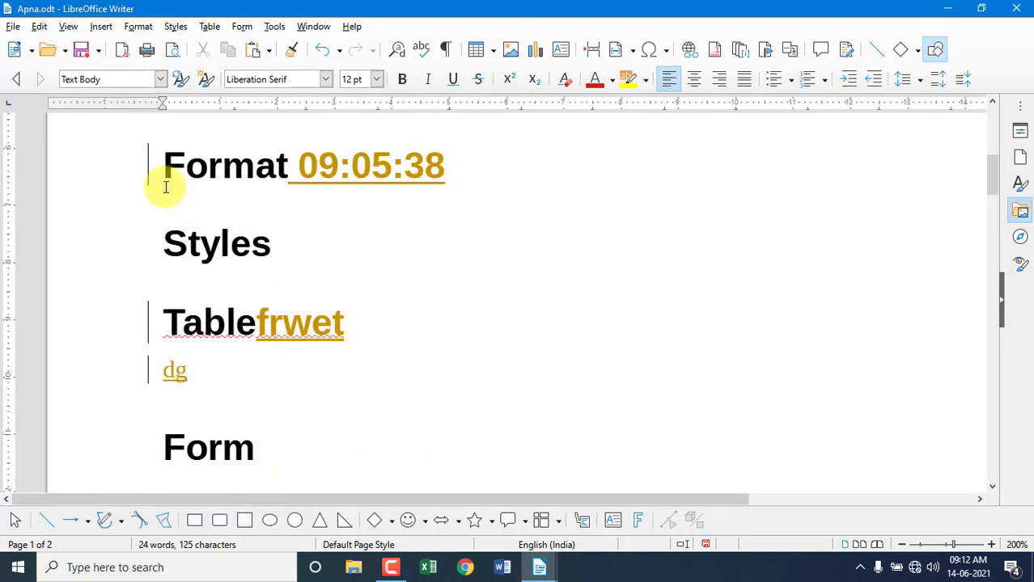
- Look over the zoom presets and magnify the document stepwise to 600%
left_click(68, 27)
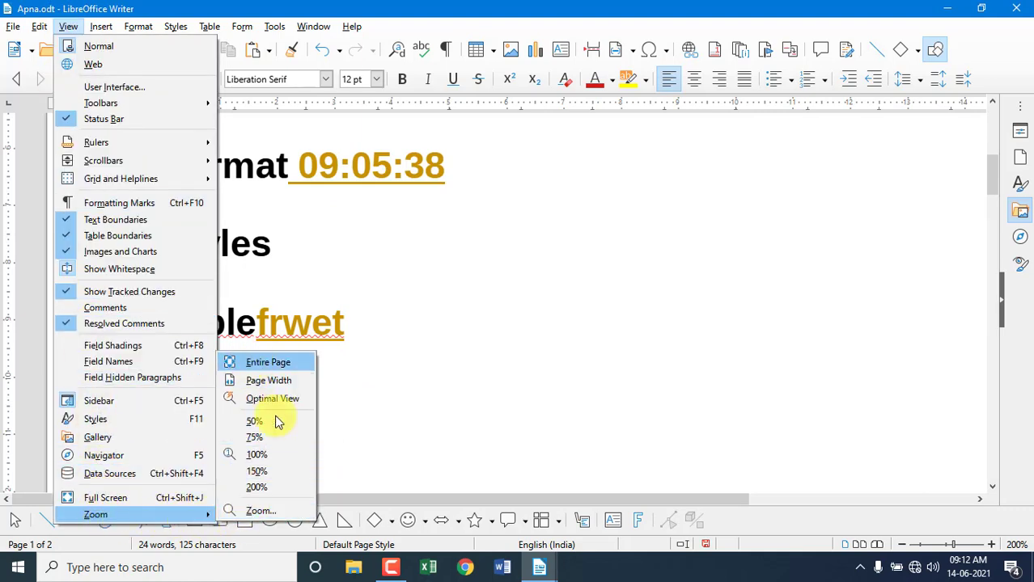
left_click(993, 548)
left_click(993, 548)
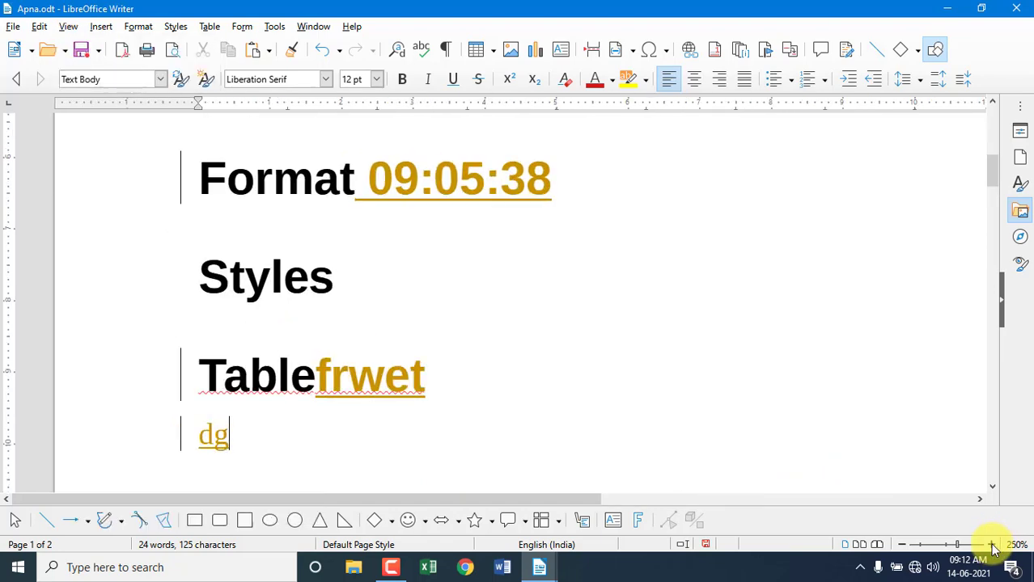
left_click(993, 548)
left_click(993, 548)
left_click(994, 548)
left_click(993, 548)
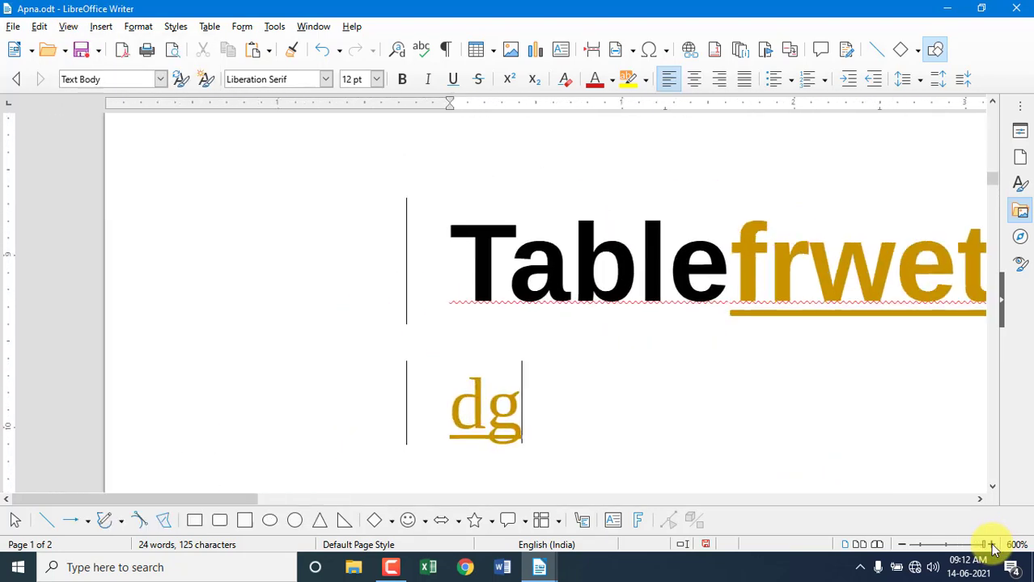
- Zoom the document out stepwise to 20% and reset the zoom to 100%
left_click(903, 546)
left_click(902, 546)
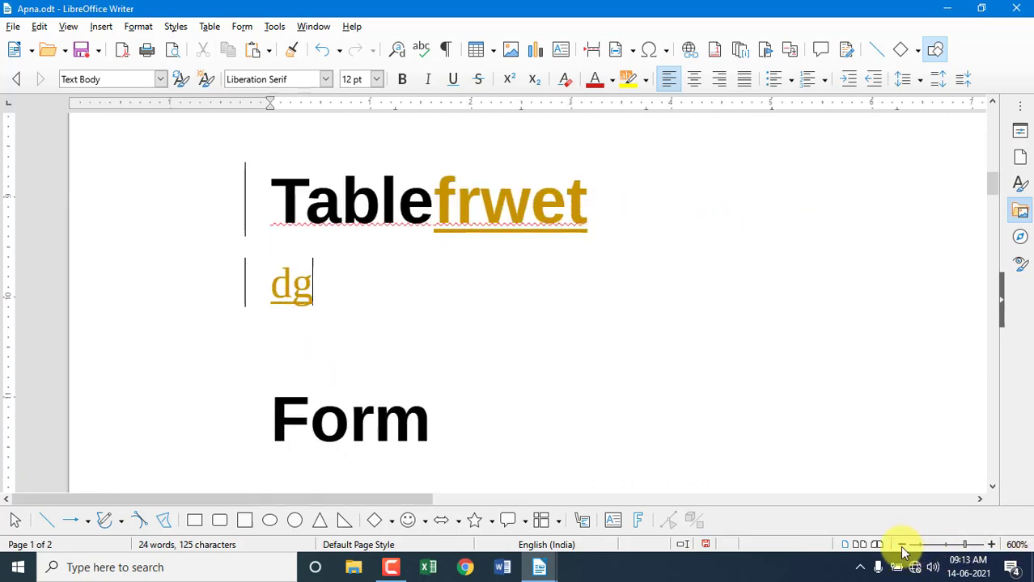
left_click(902, 546)
left_click(902, 547)
left_click(902, 546)
left_click(902, 547)
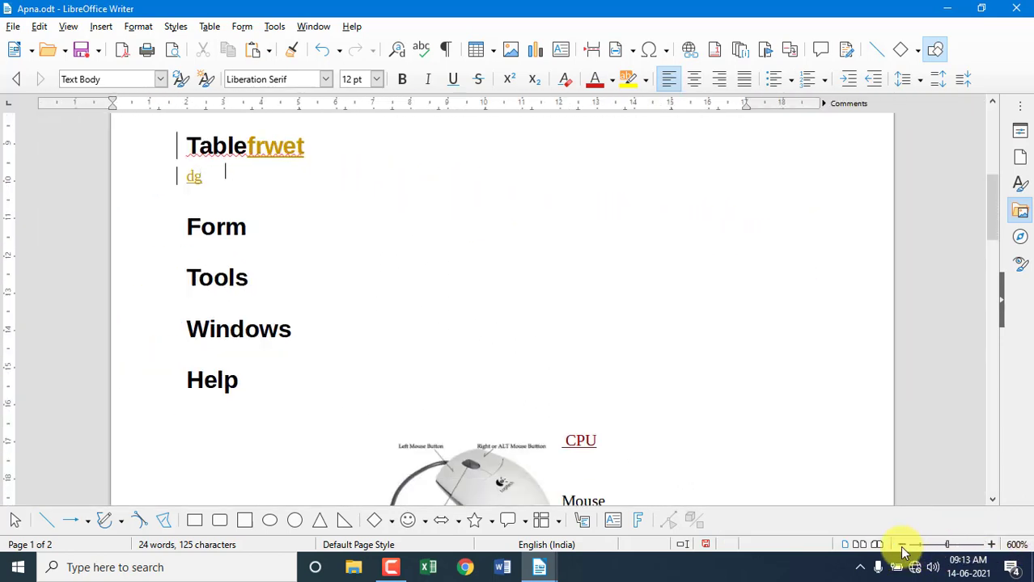
left_click(902, 546)
left_click(902, 547)
left_click(903, 547)
left_click(903, 547)
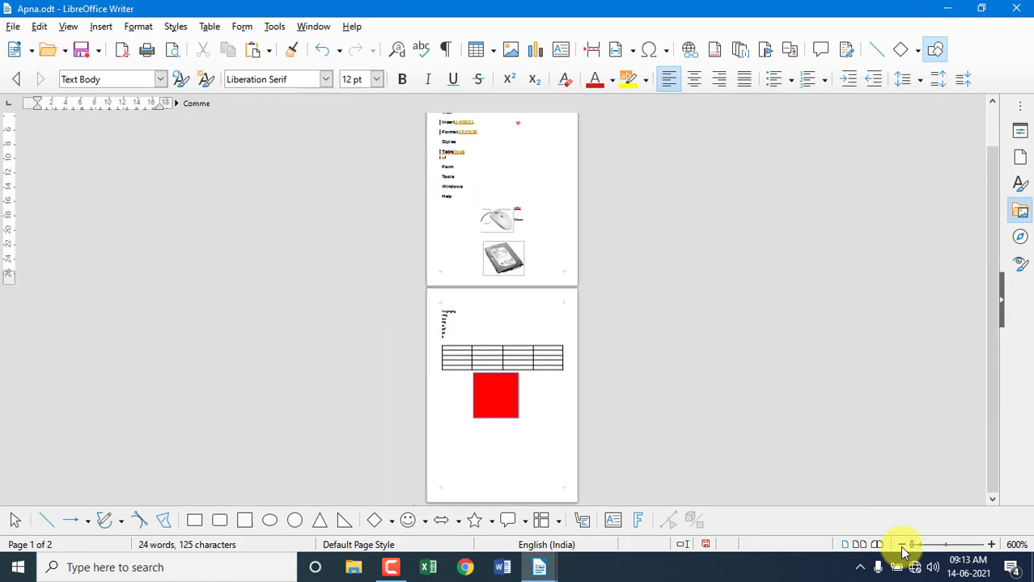
left_click(903, 546)
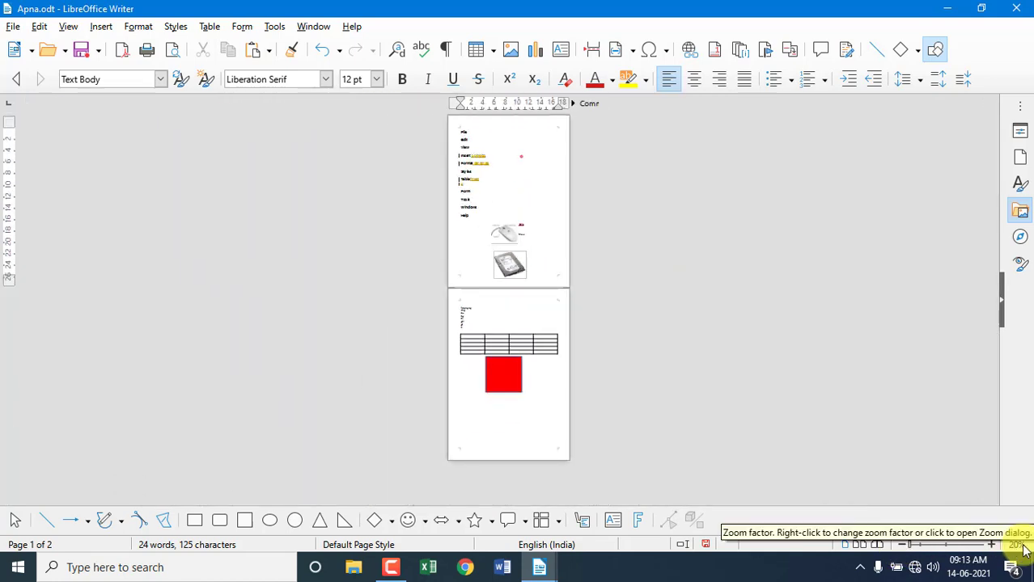
left_click(948, 547)
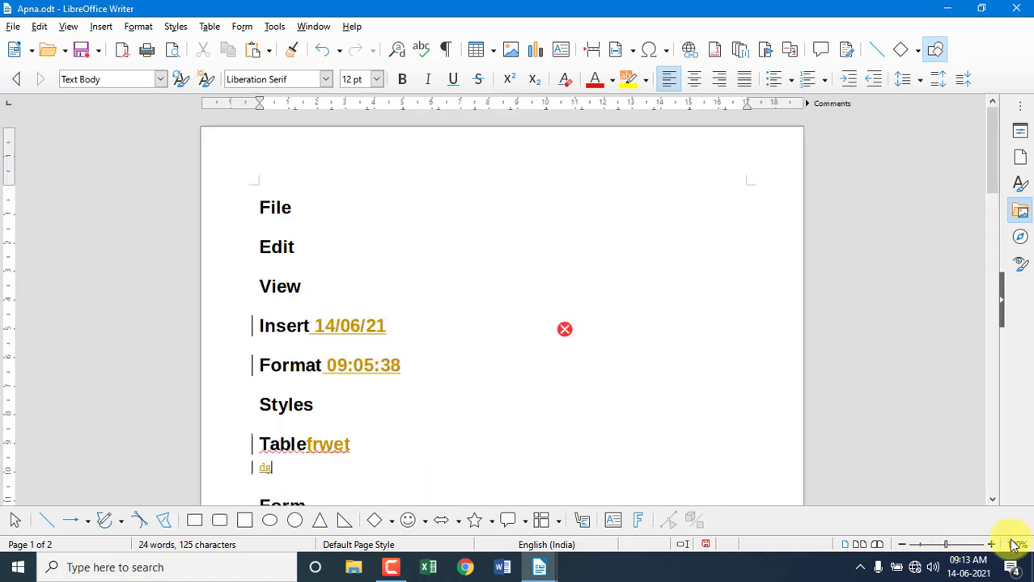